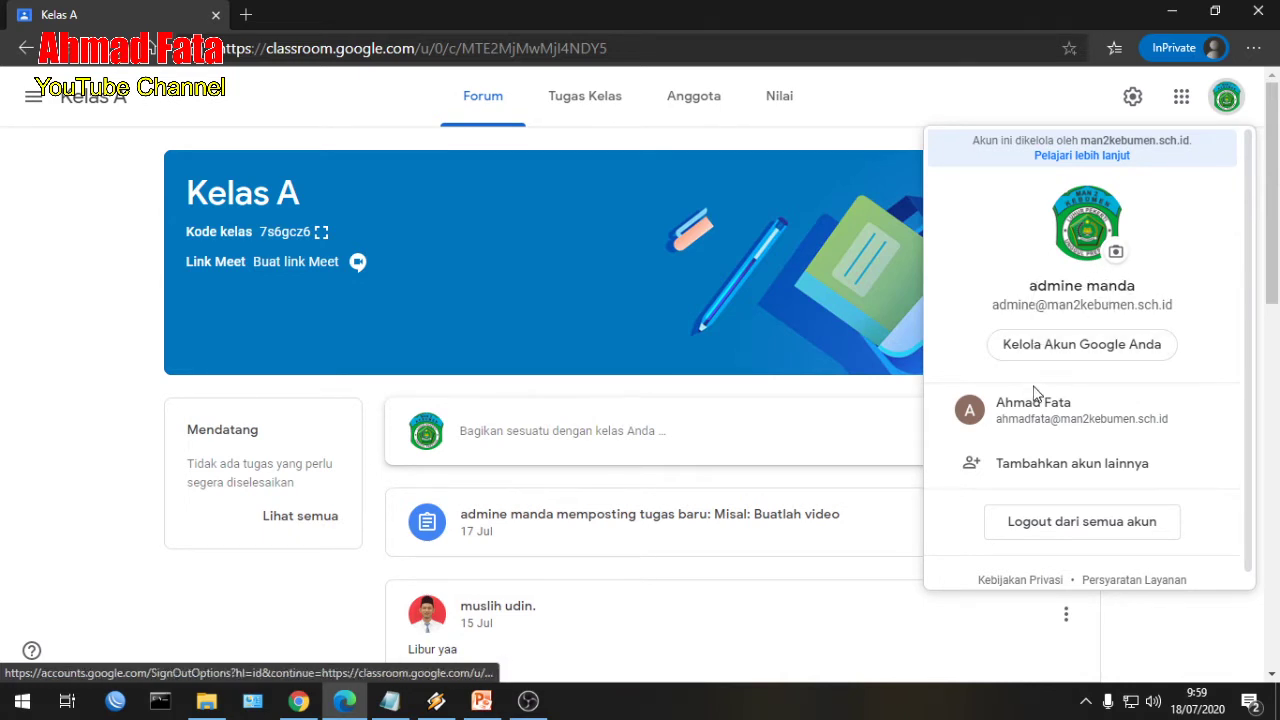
View Kelas A from the second Google account, and close that view
left_click(1088, 410)
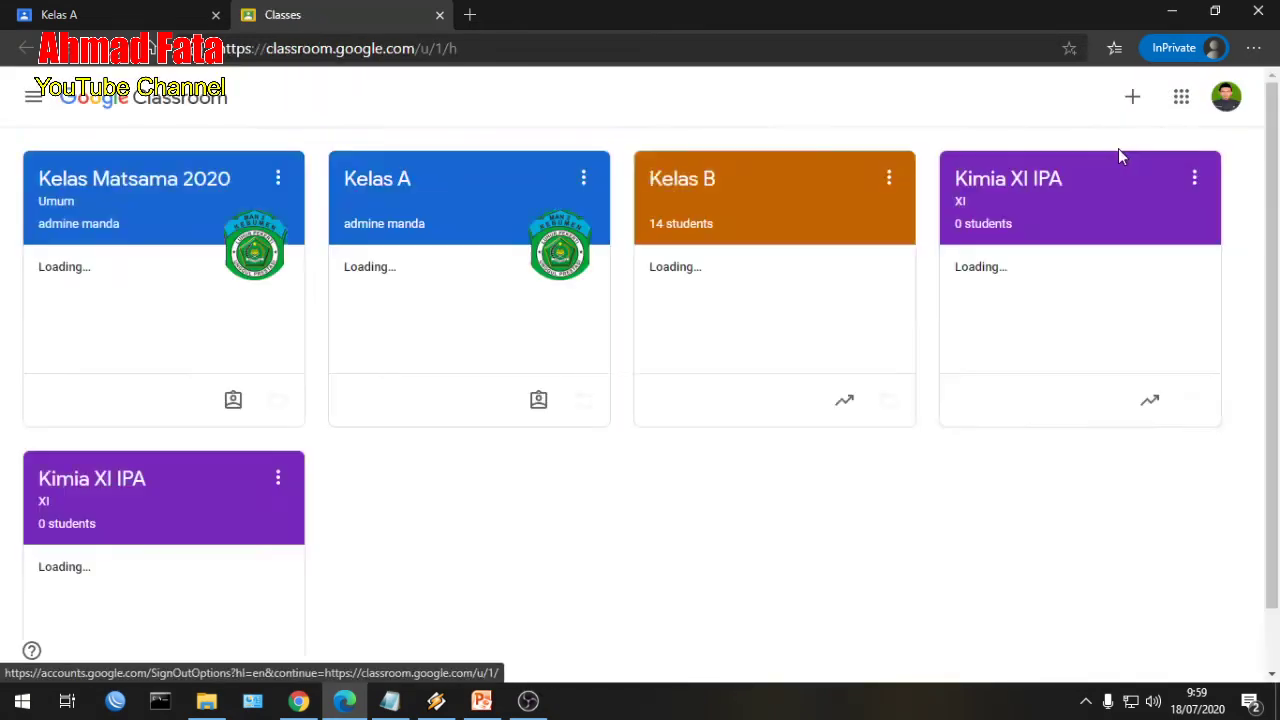
left_click(390, 198)
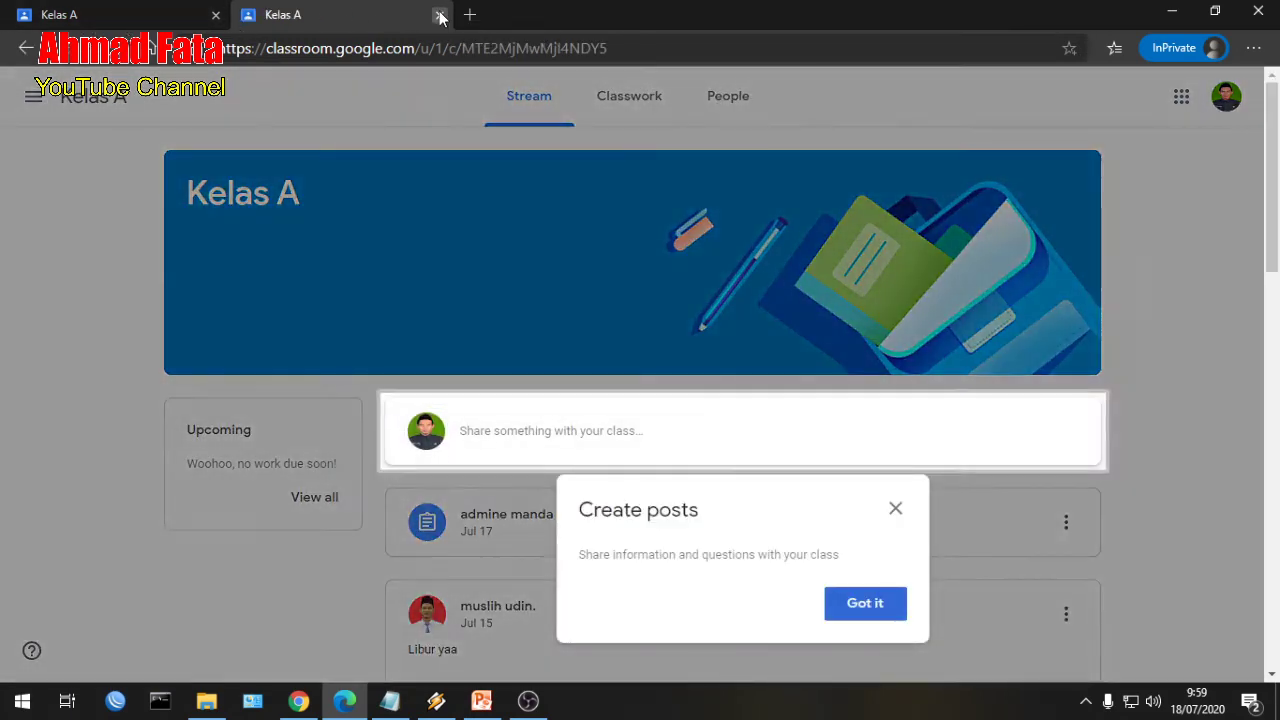
left_click(440, 16)
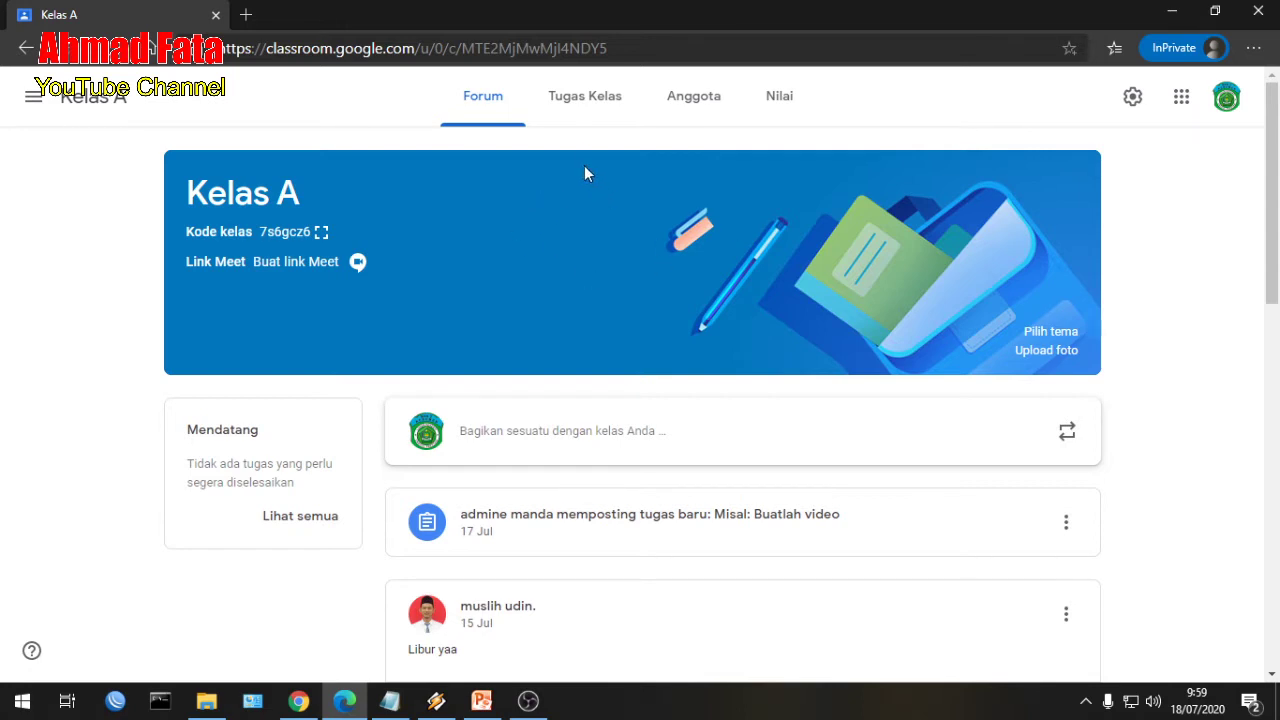
Create a quiz assignment titled "Kuis" in the classwork of Kelas A and close it as a draft
left_click(594, 116)
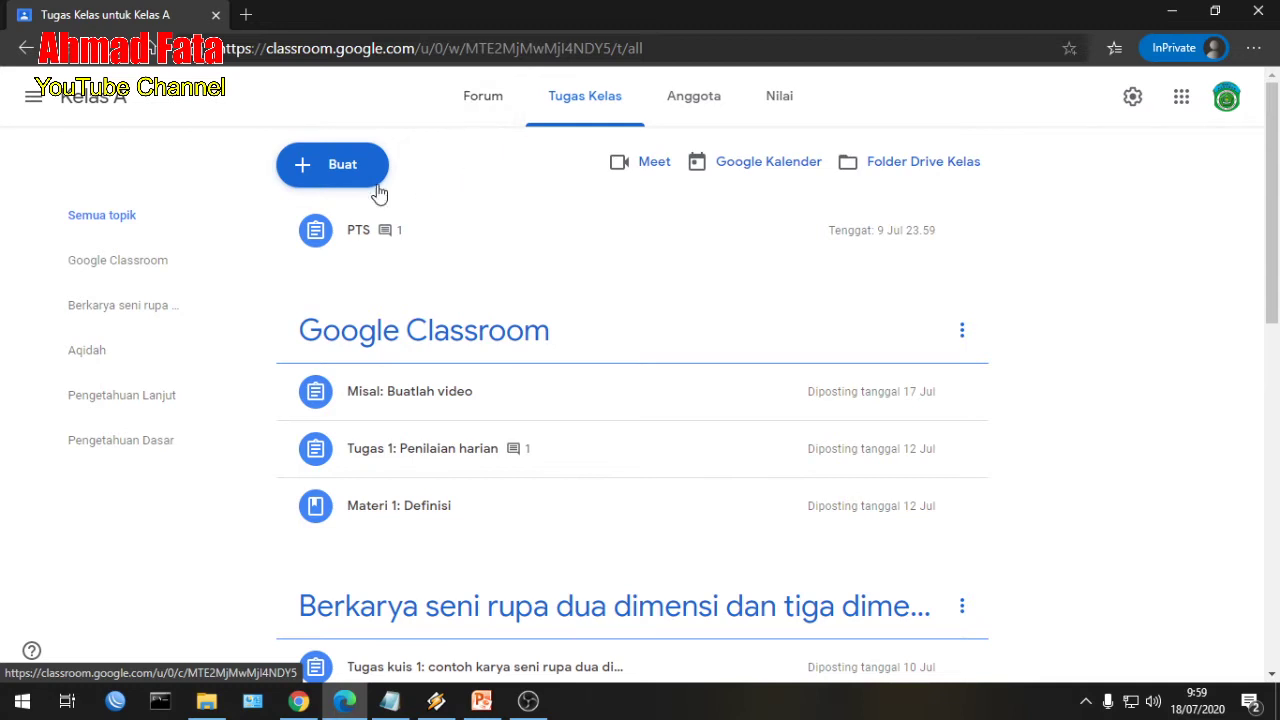
left_click(334, 175)
left_click(357, 281)
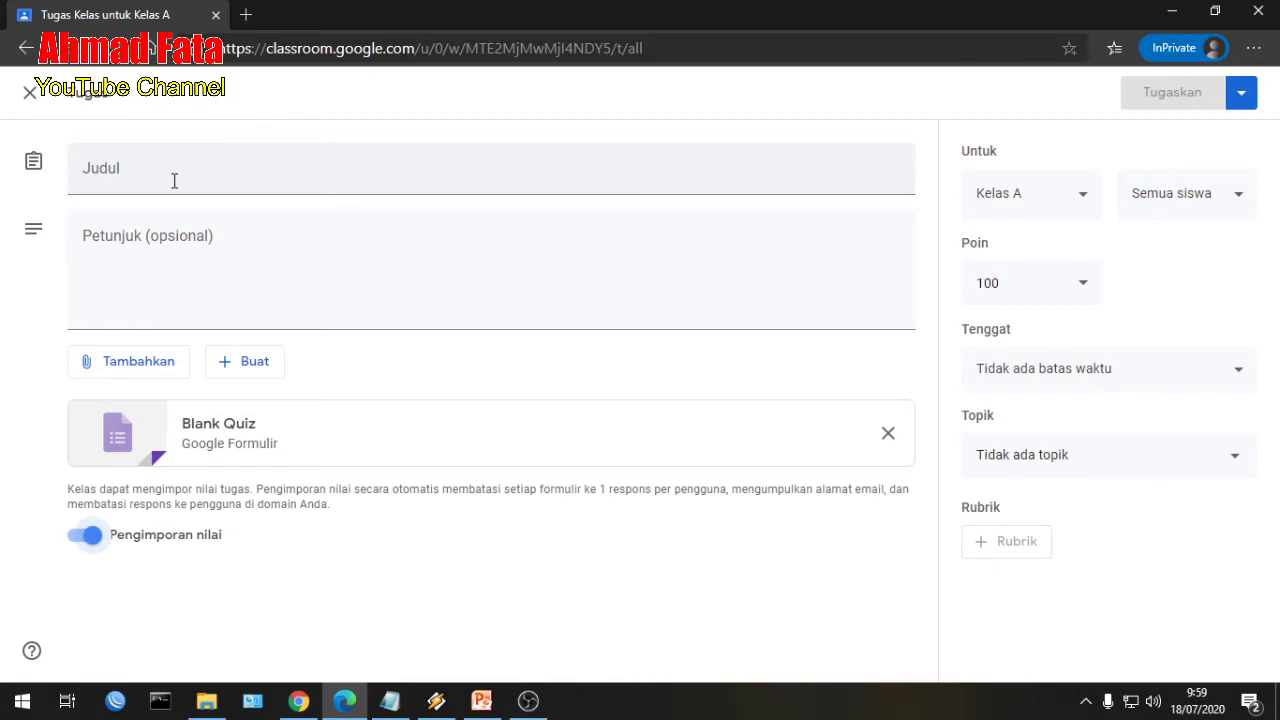
left_click(173, 177)
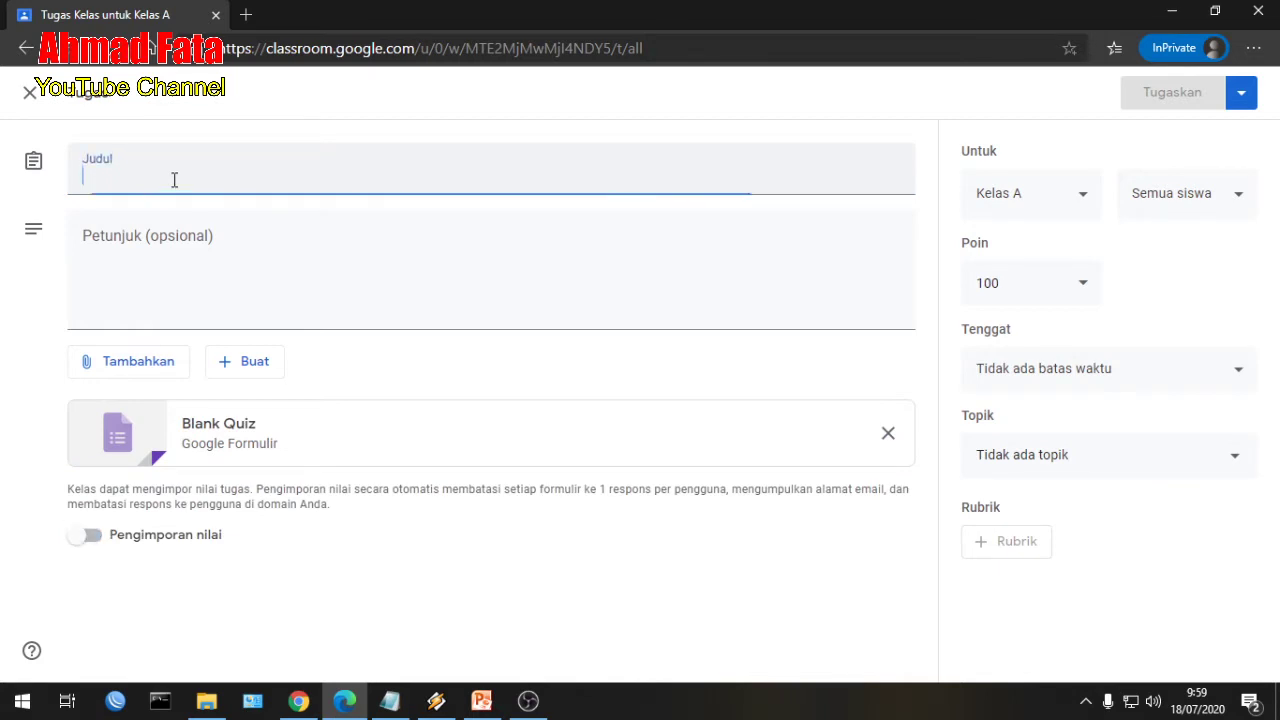
type("Kuis")
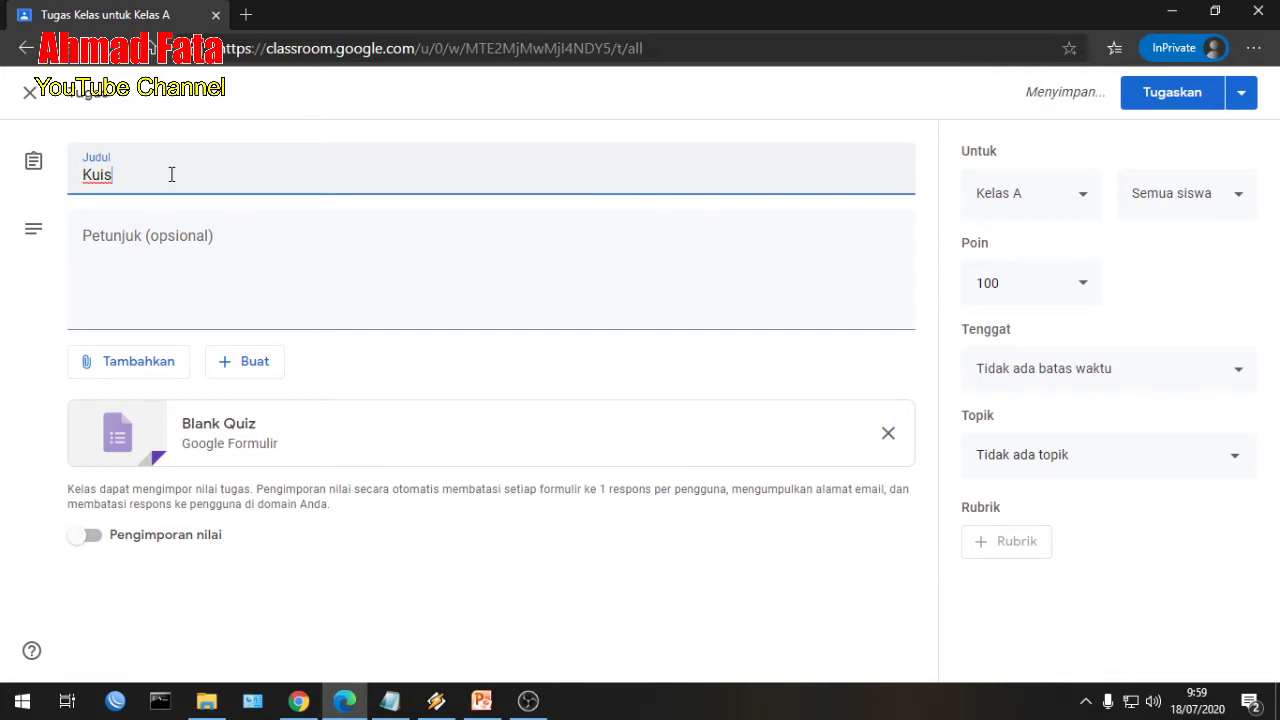
left_click(31, 93)
Look through the classwork list and the files in the class Drive folder, and return to the classwork page
scroll(387, 307, "down", 1)
scroll(390, 306, "down", 1)
scroll(394, 306, "up", 3)
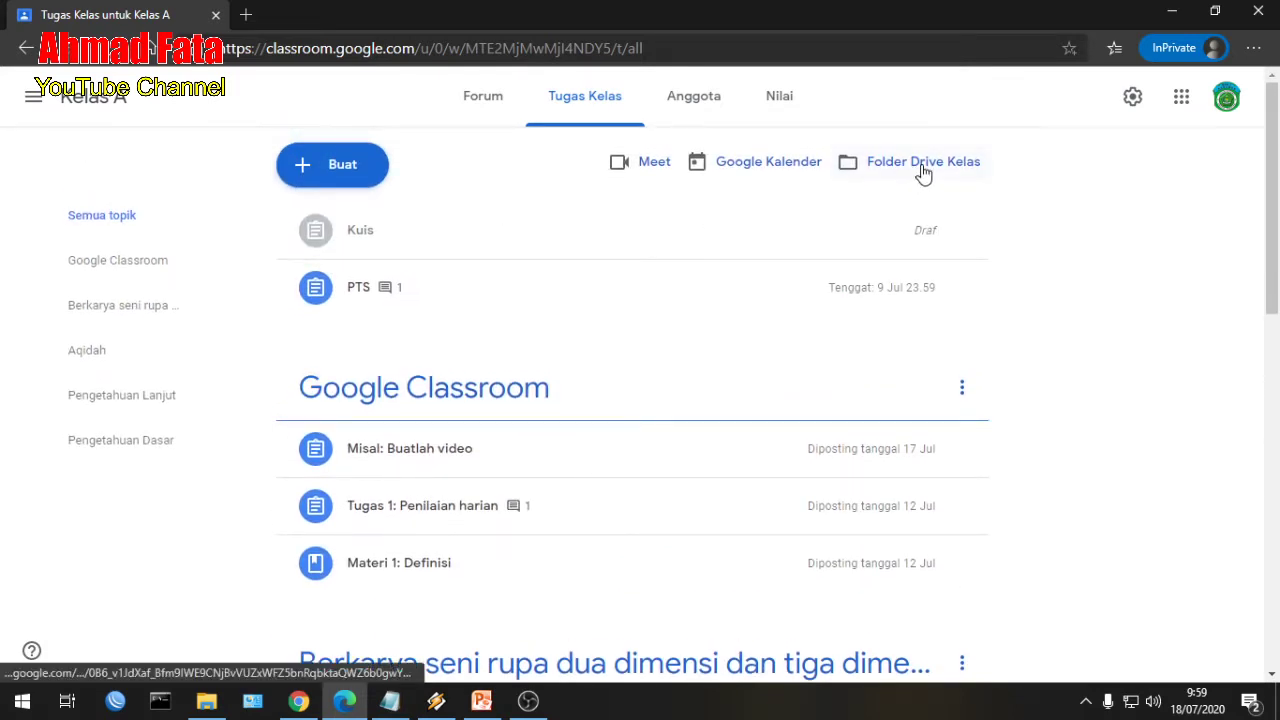
left_click(922, 172)
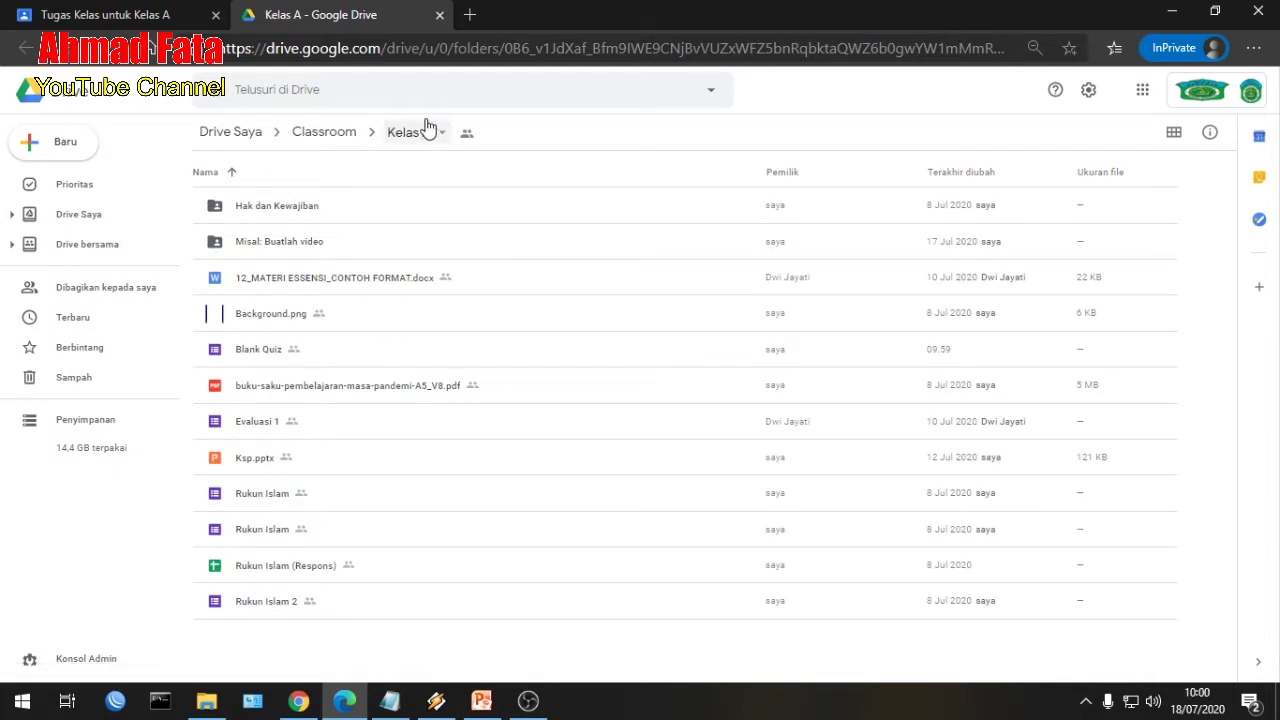
left_click(439, 15)
Create a new quiz assignment titled "Kuis 1" with the instructions "Kerjakan dengan sungguh-sungguh"
left_click(345, 165)
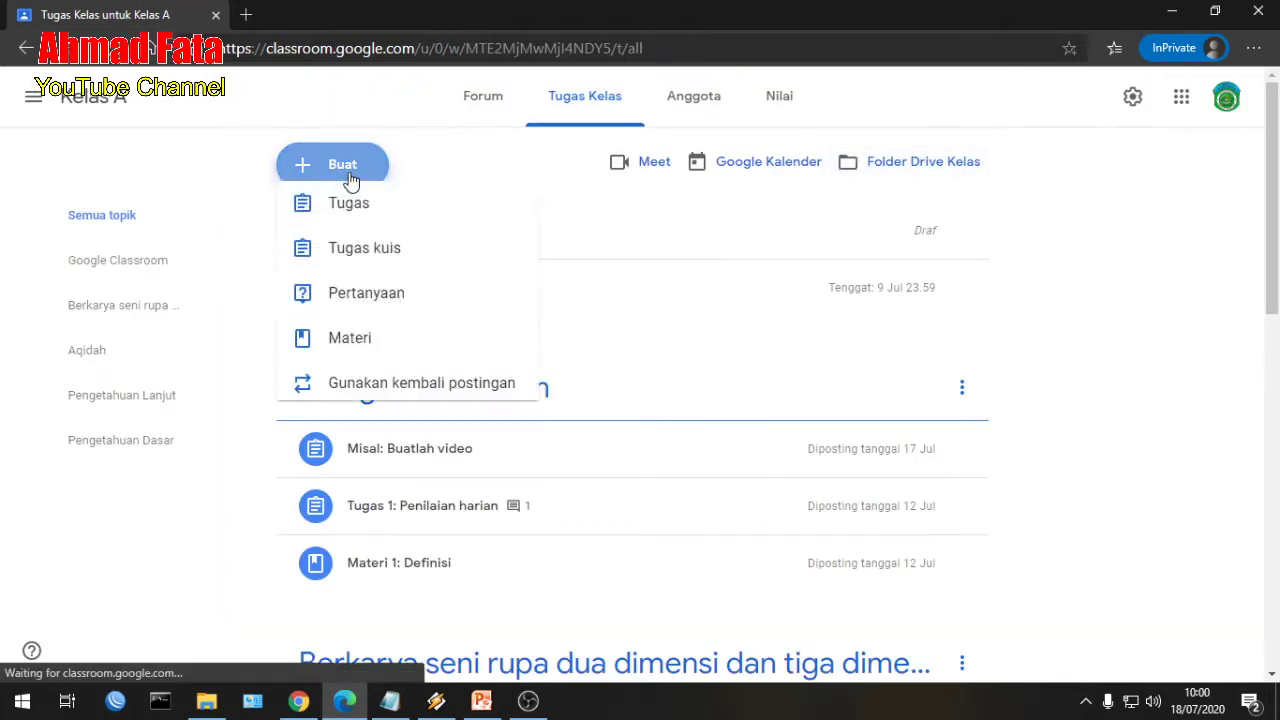
left_click(364, 270)
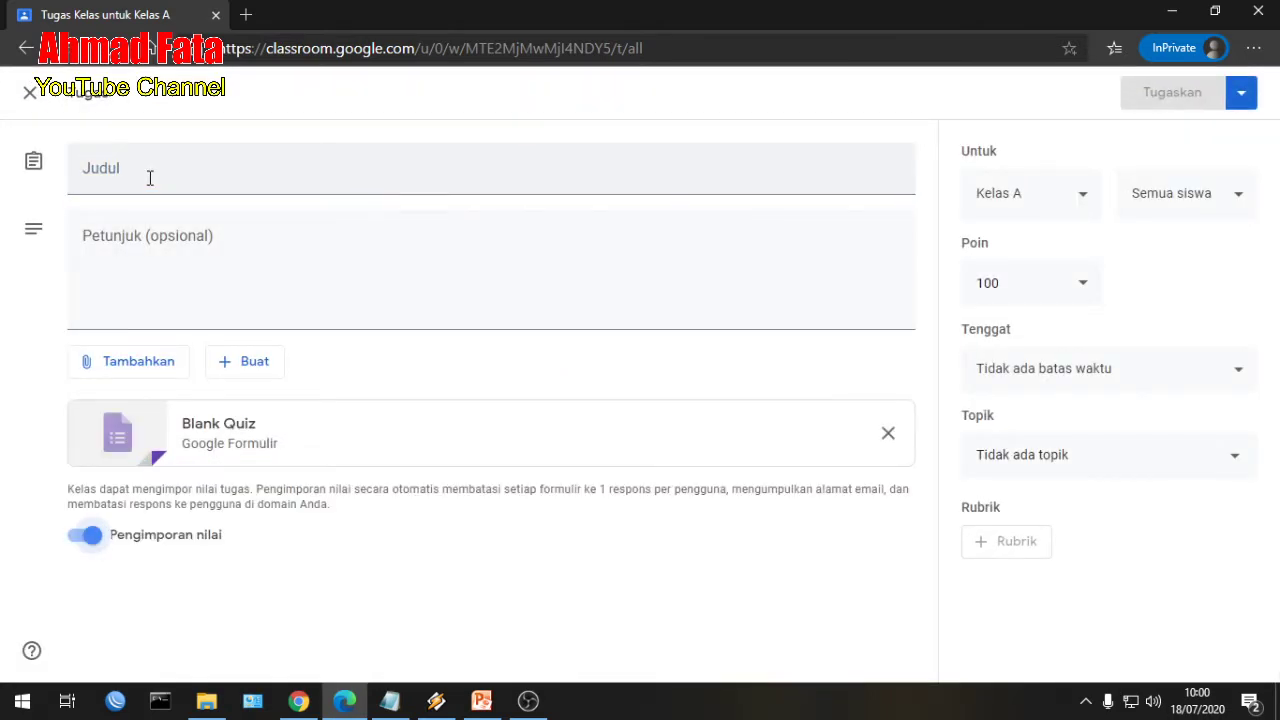
left_click(150, 175)
type("Kuis 1")
left_click(268, 245)
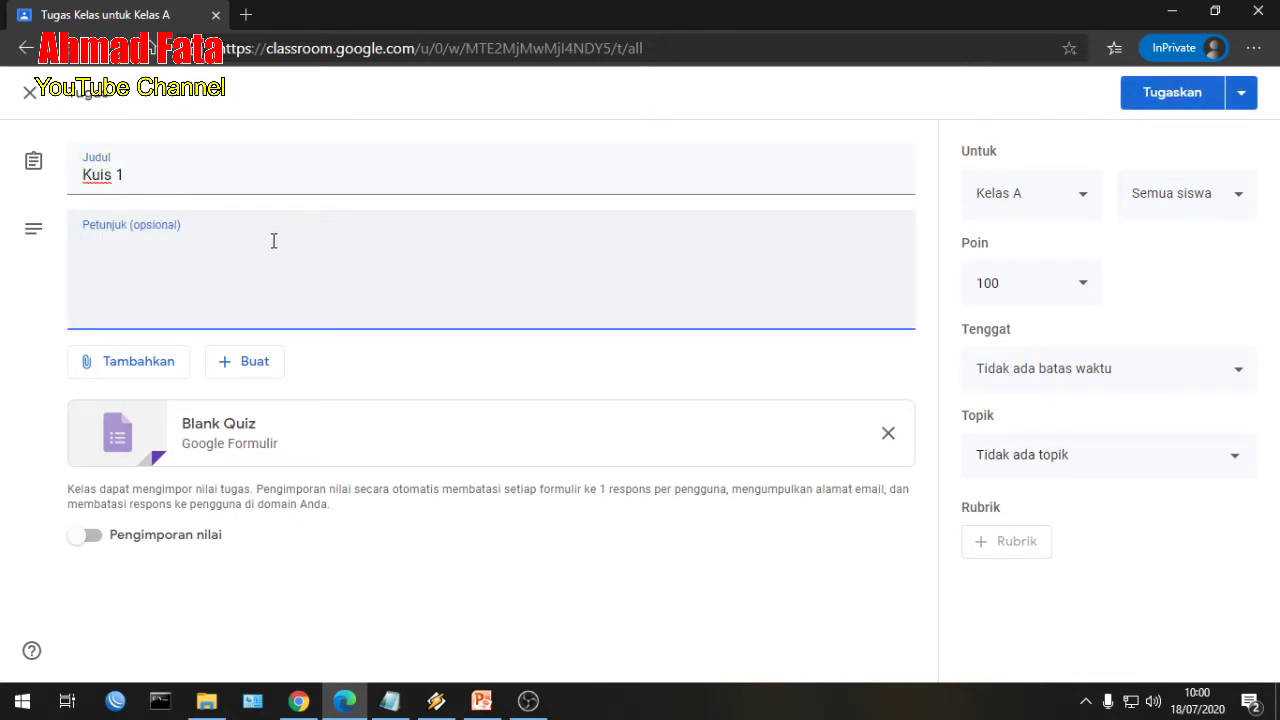
type("Kerjakan dengan sun")
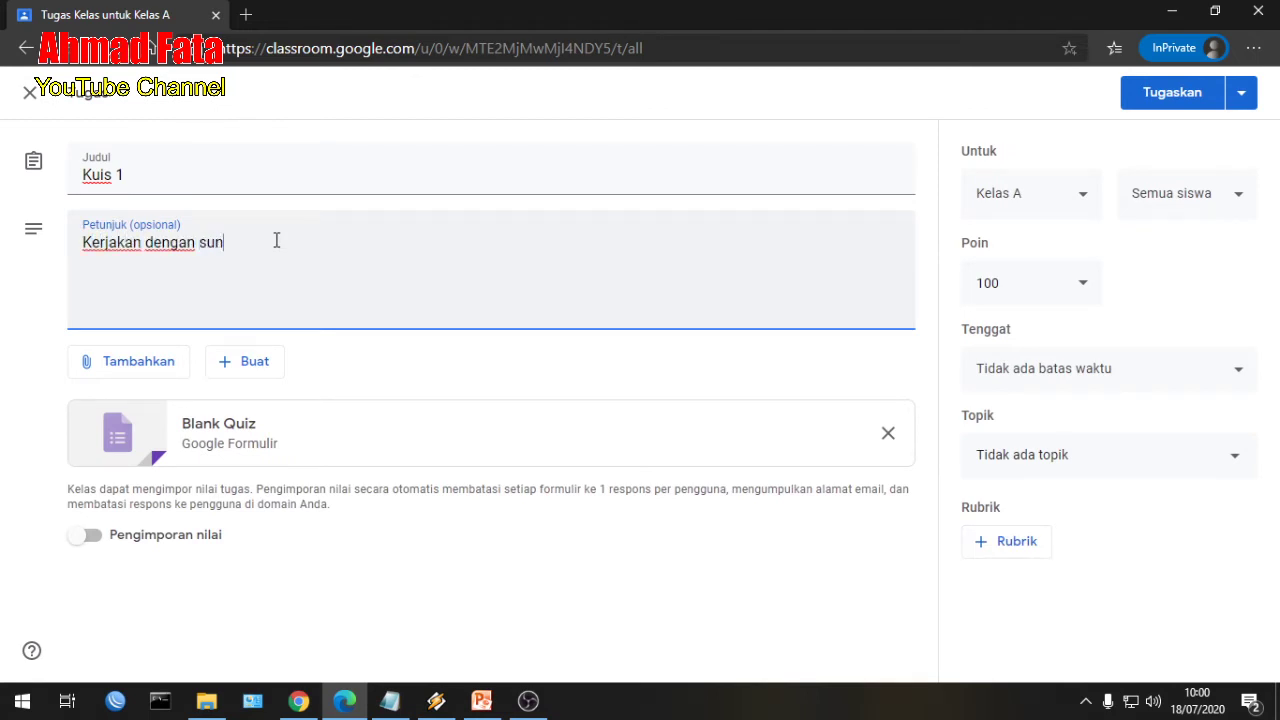
type("gguh-sungguh")
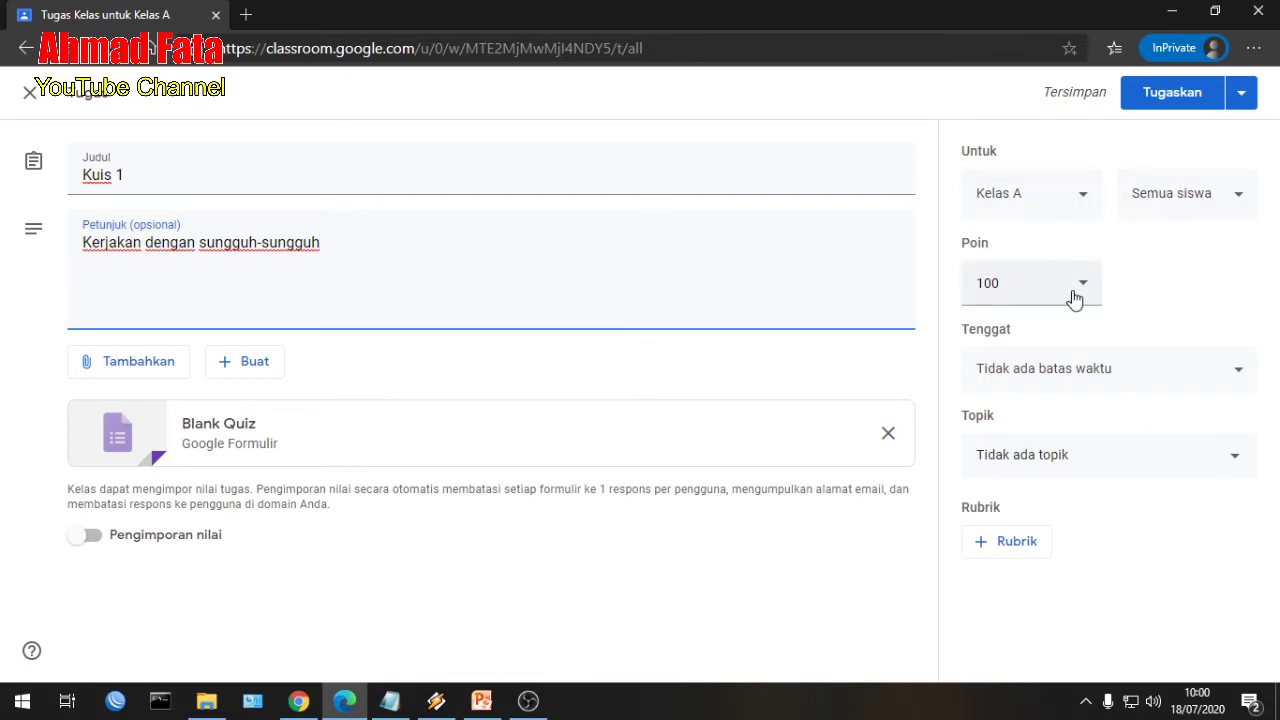
Set the assignment's topic to Google Classroom and turn on grade importing for the attached quiz
left_click(1037, 467)
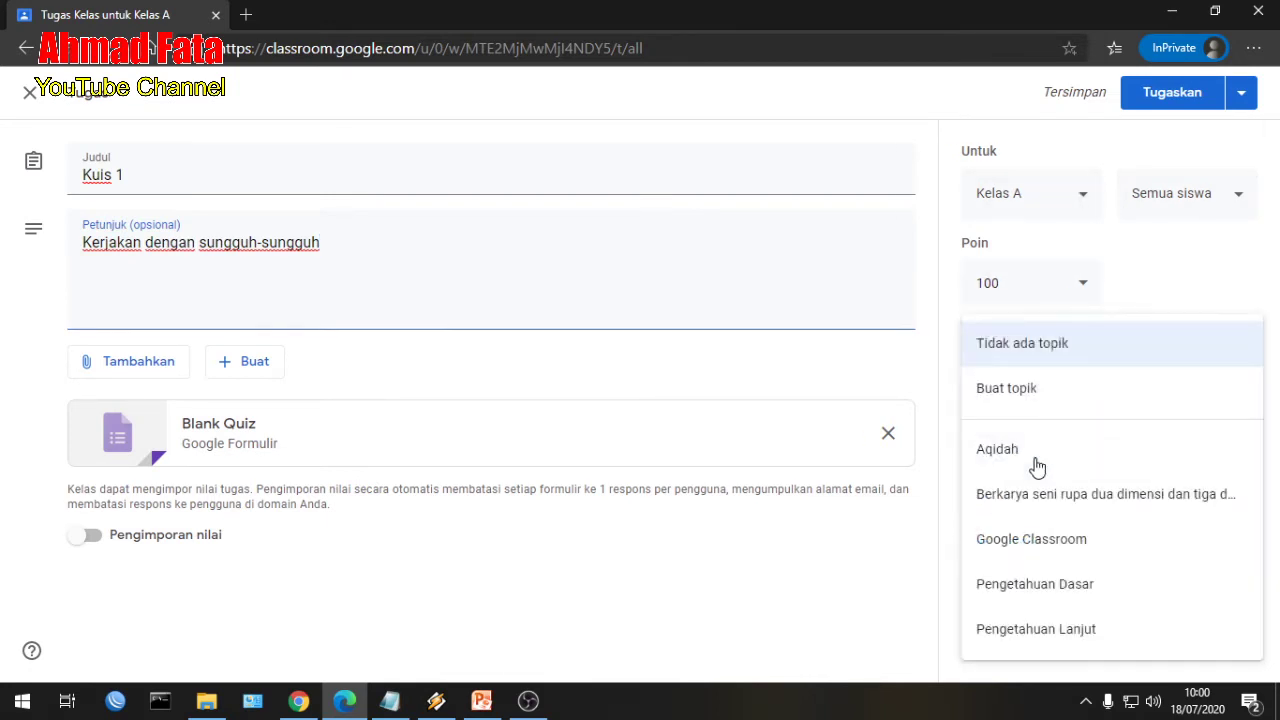
left_click(1052, 543)
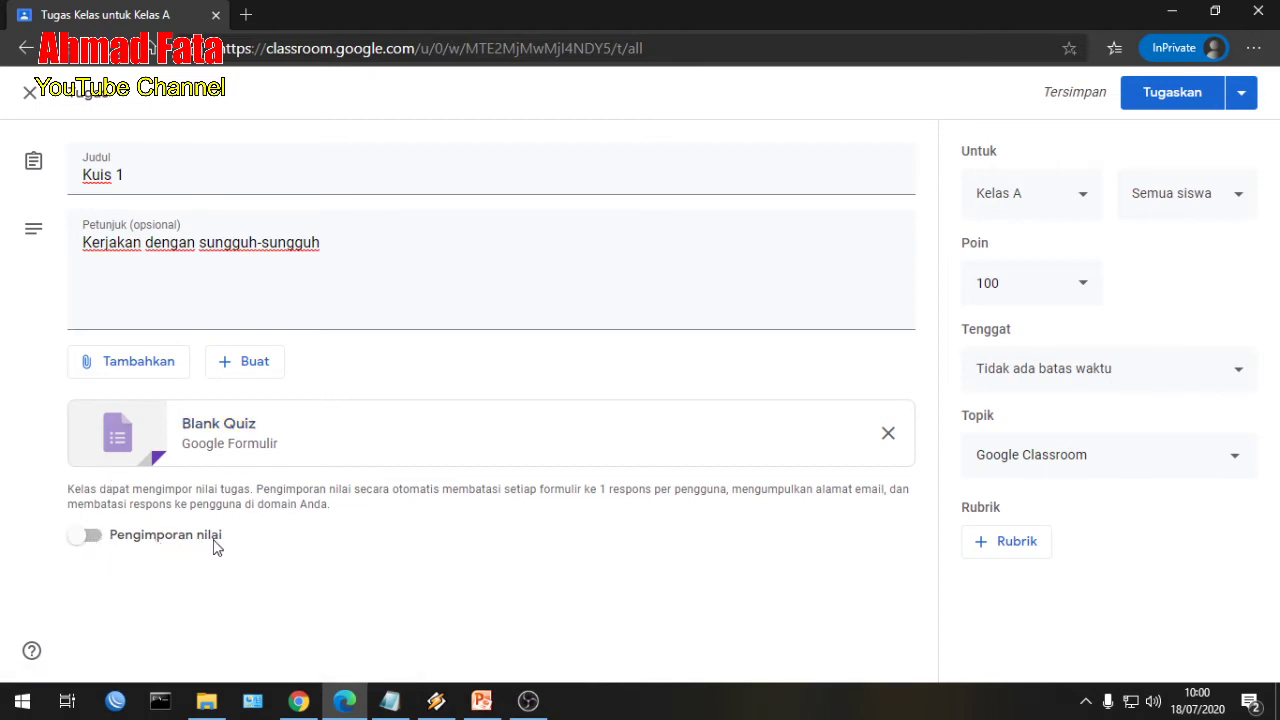
key("ctrl+plus")
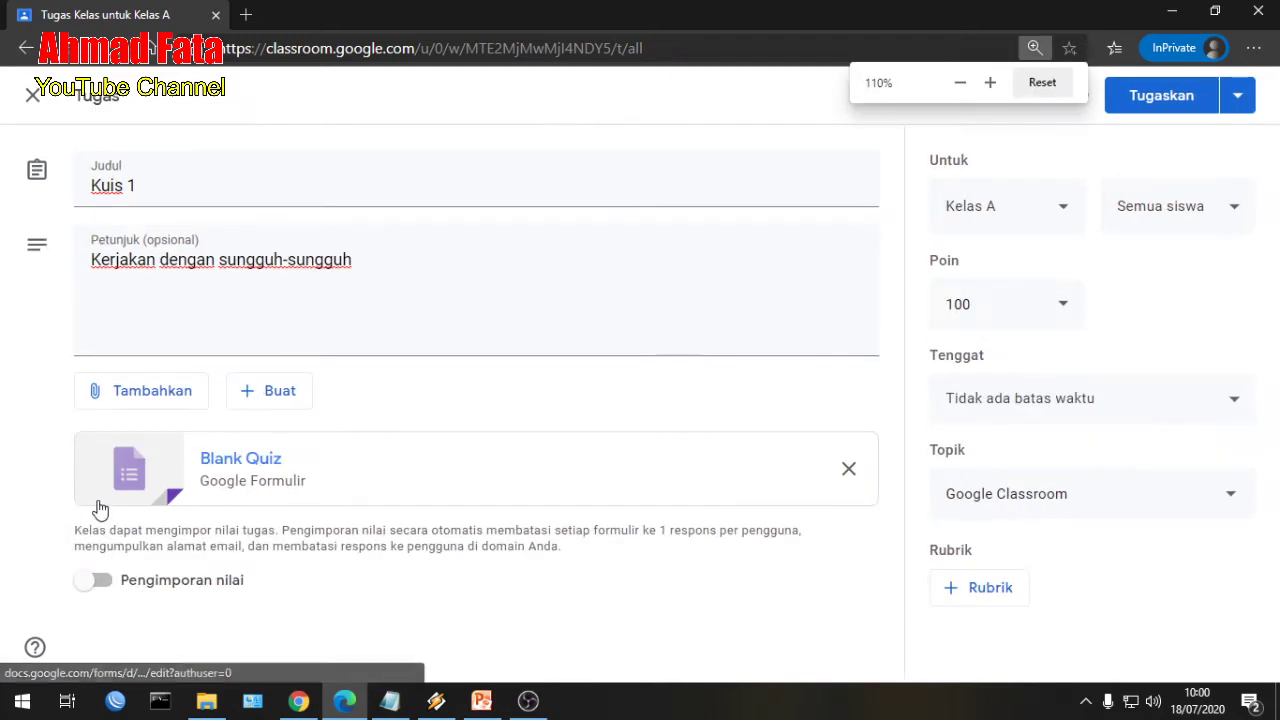
left_click_drag(78, 531, 790, 552)
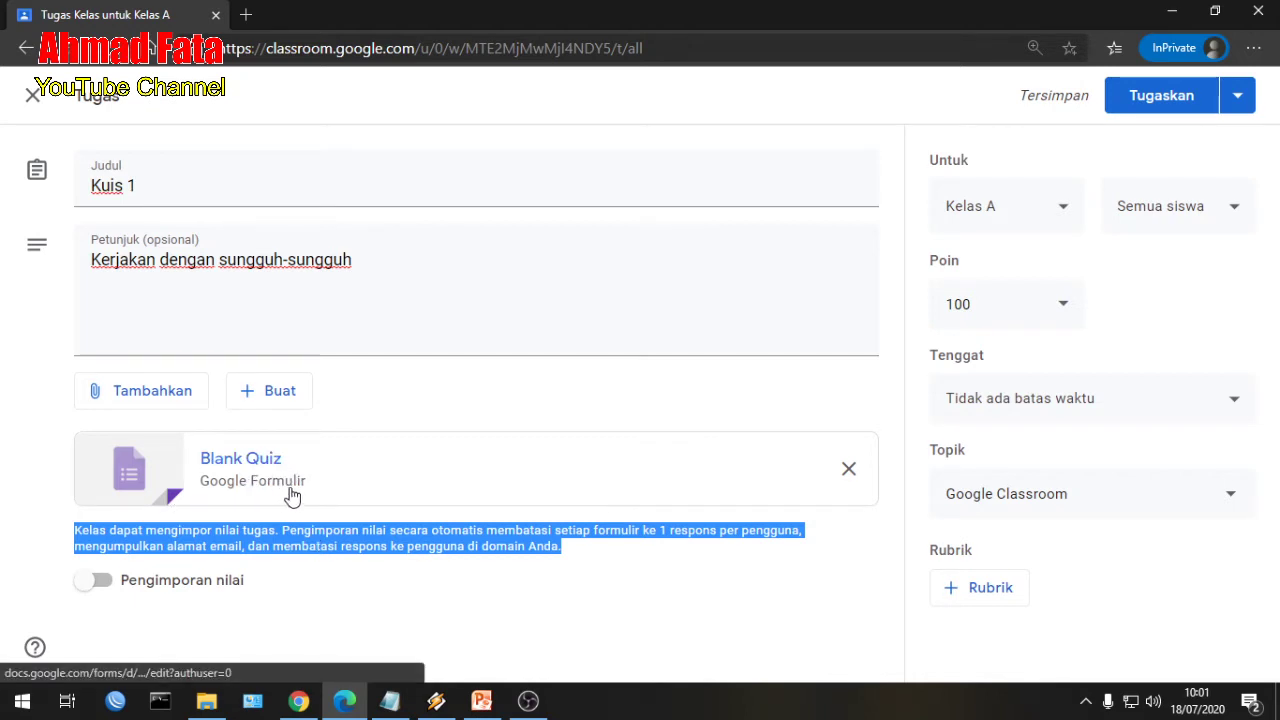
left_click(103, 583)
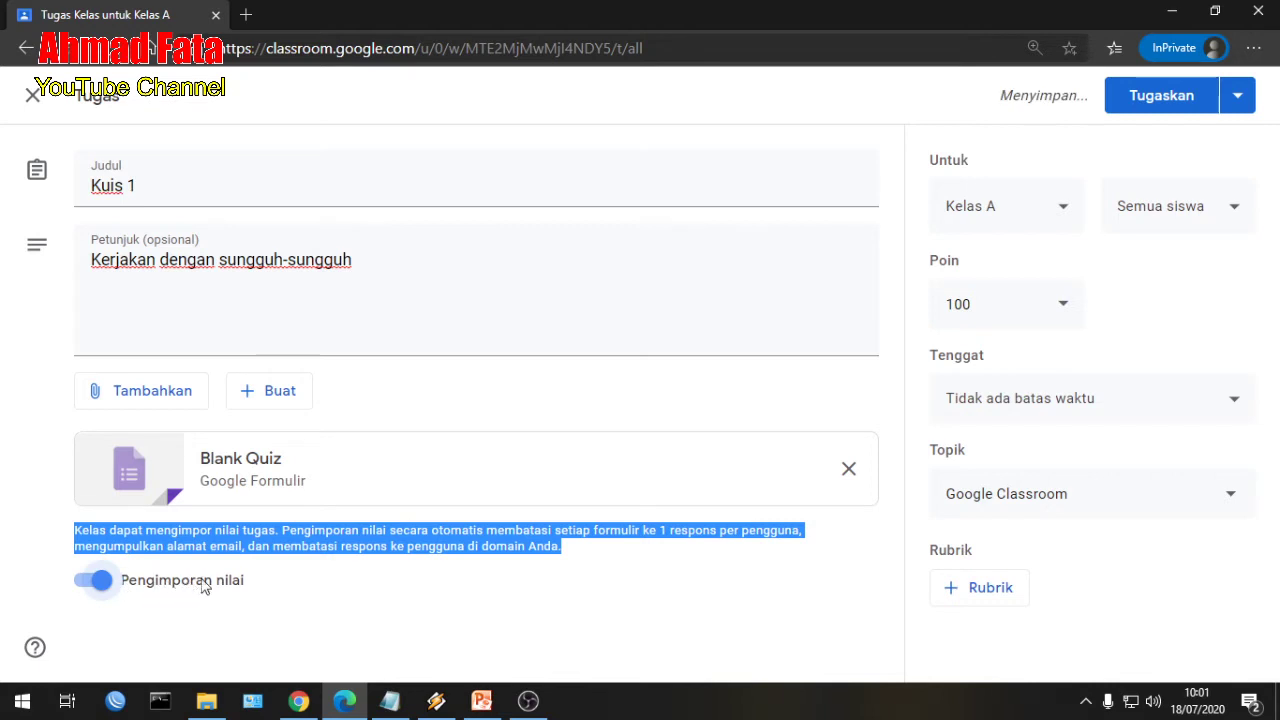
Open the attached Blank Quiz form and change both its file name and its form title to "Kuis 1"
left_click(251, 460)
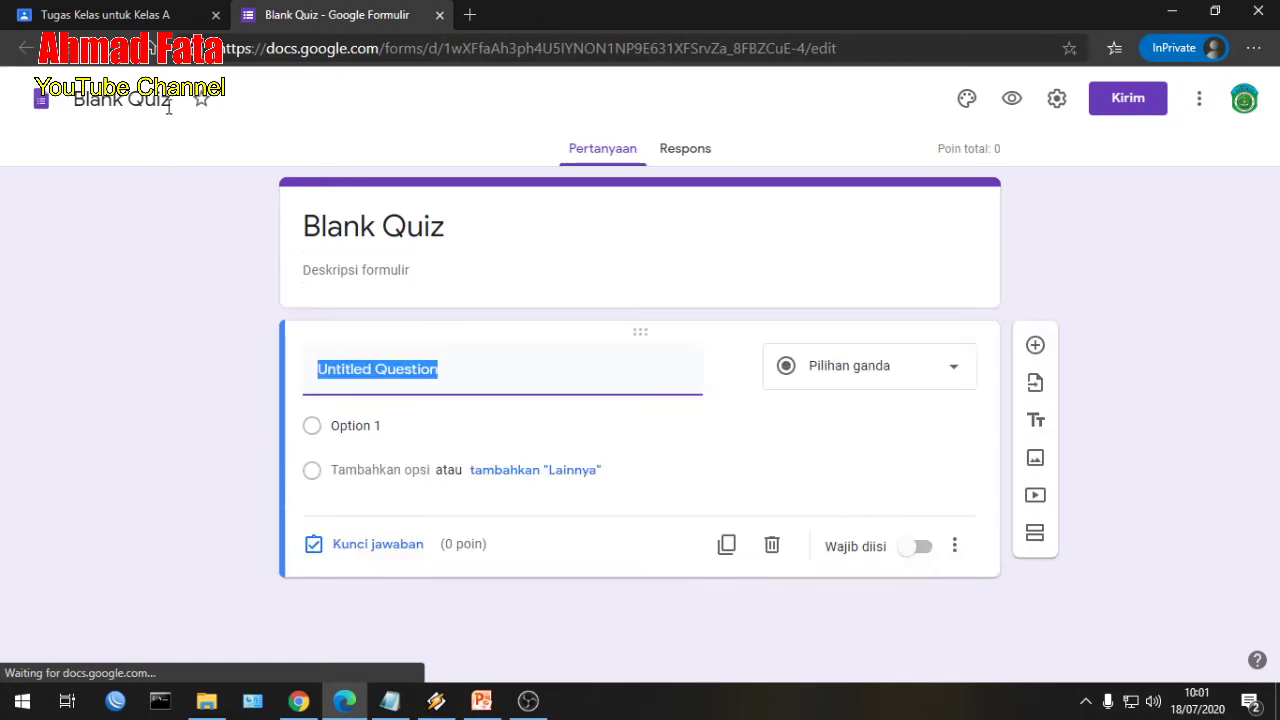
left_click(169, 104)
triple_click(169, 104)
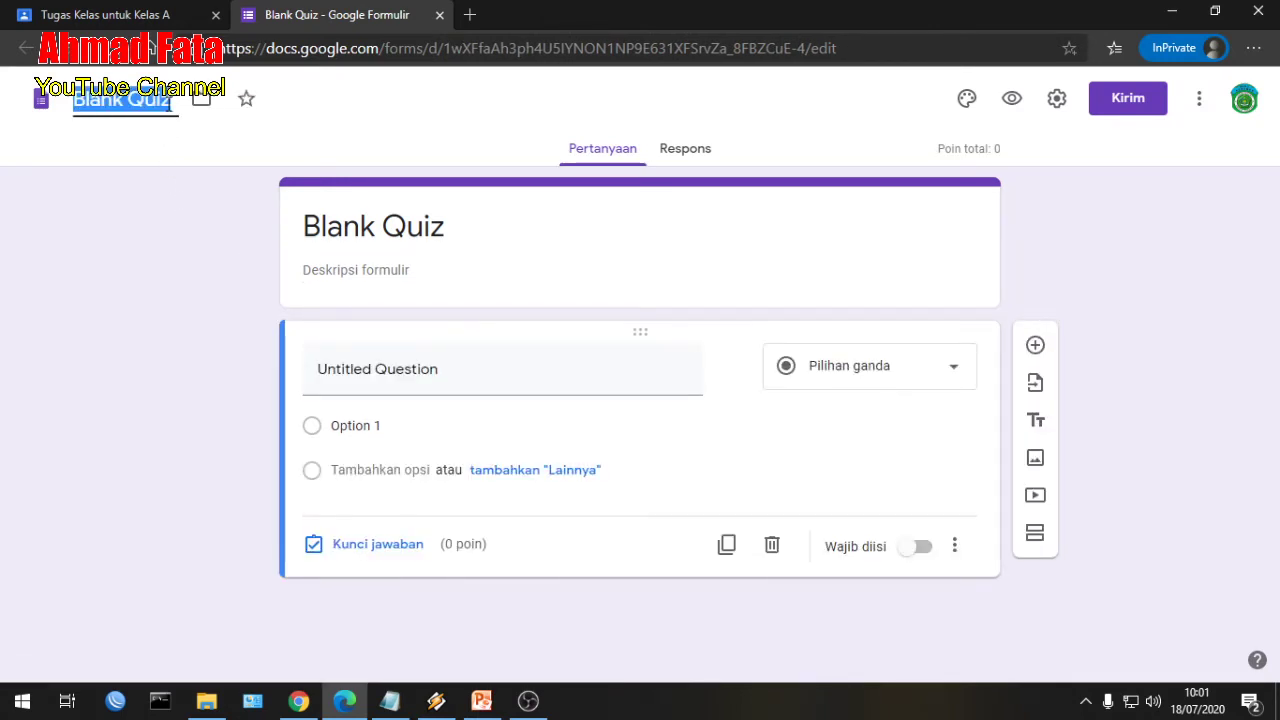
type("Kuis 1")
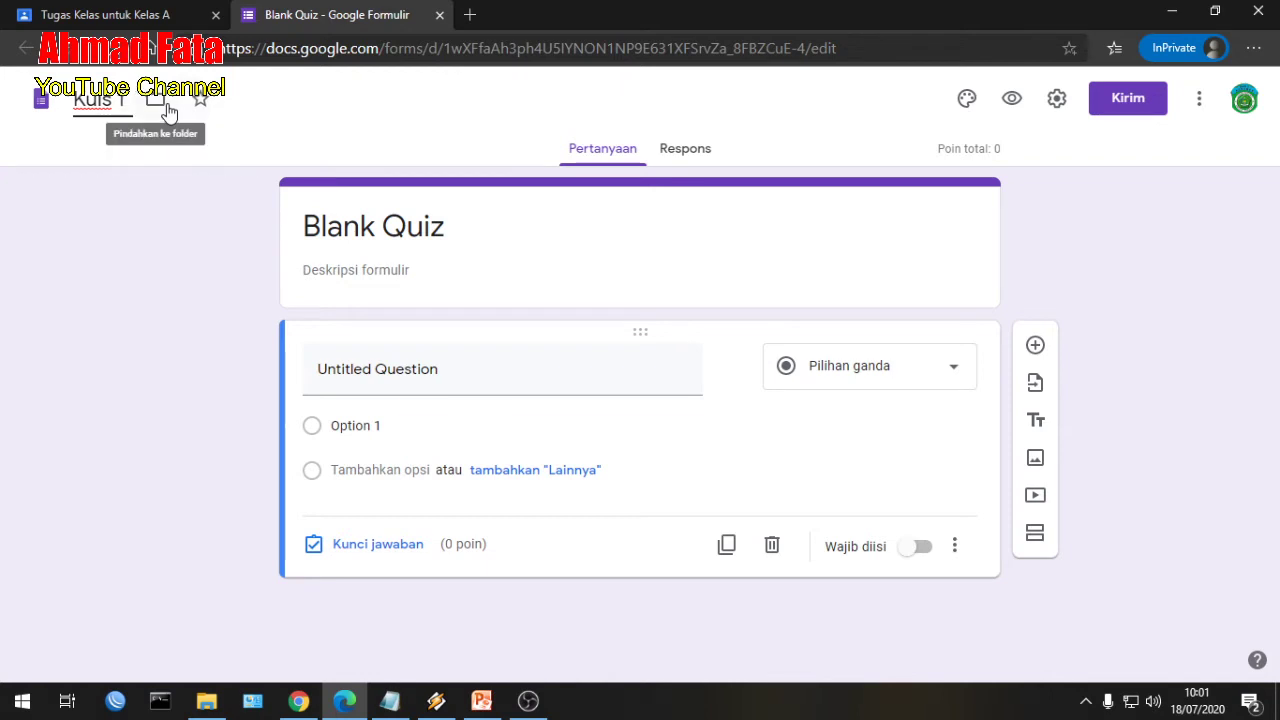
key("ctrl+a")
key("ctrl+c")
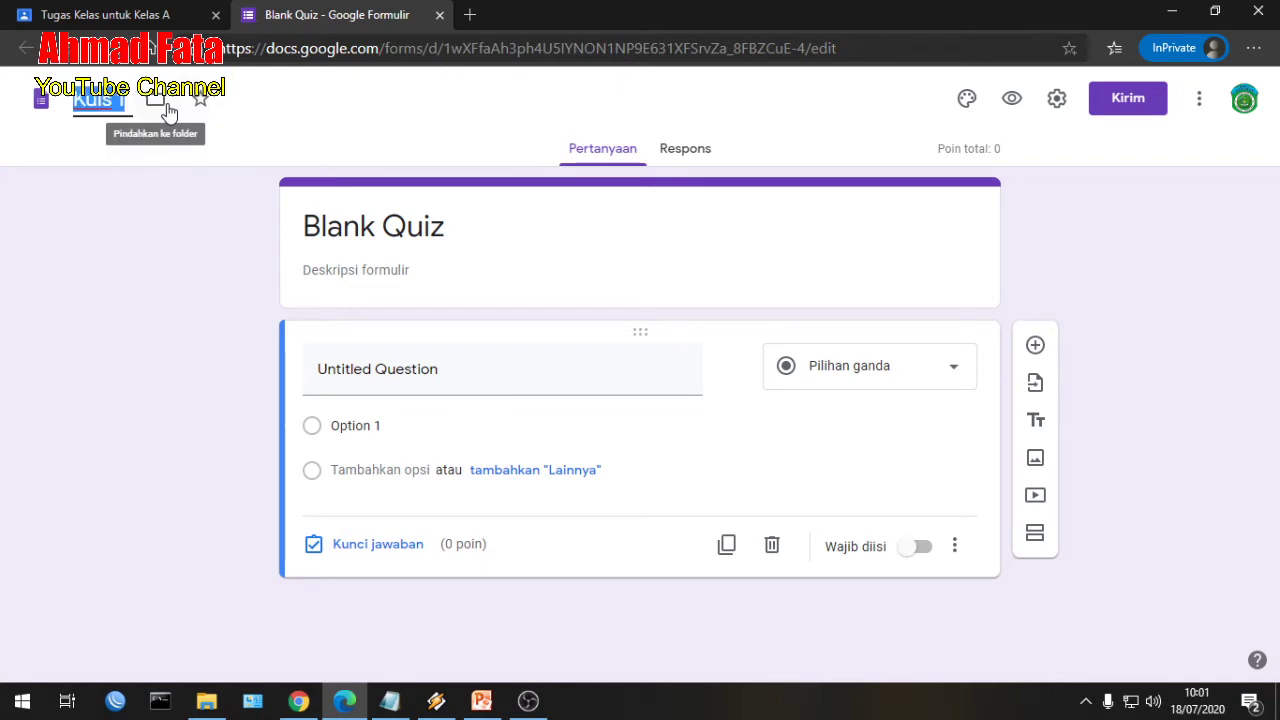
triple_click(395, 217)
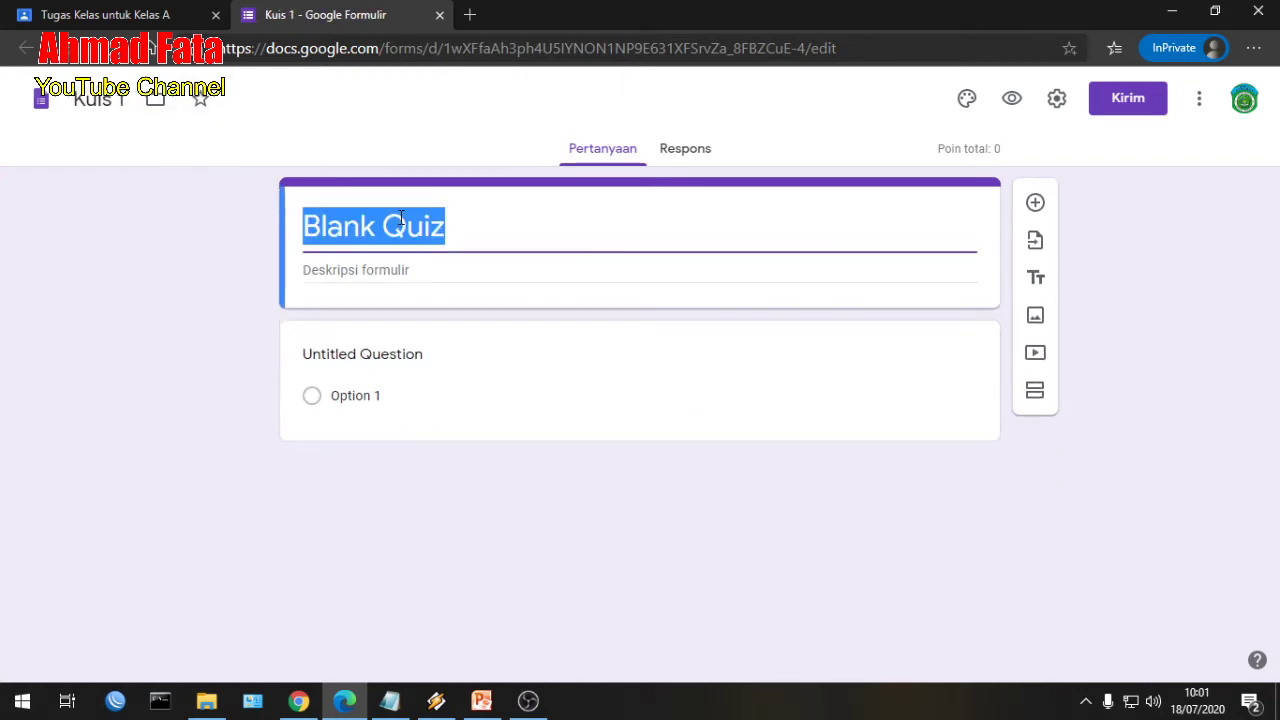
key("ctrl+v")
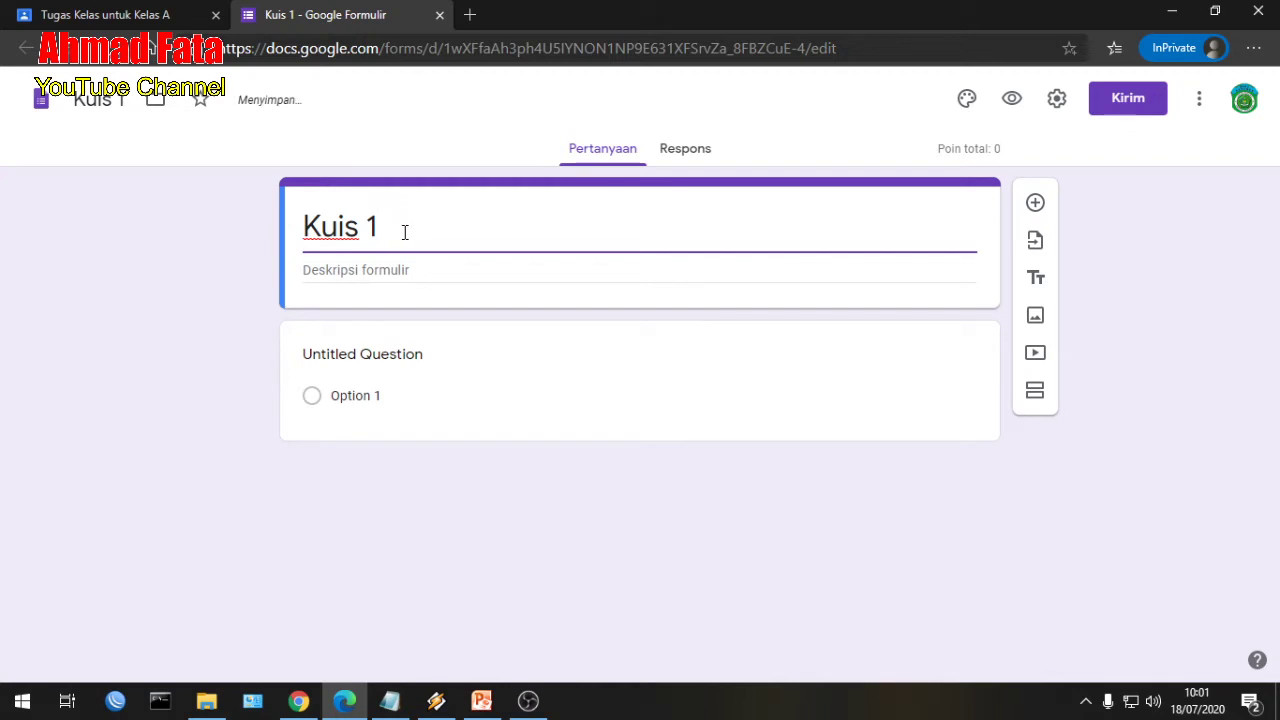
Replace the untitled question's text with "Arti kata one adalah"
left_click(376, 358)
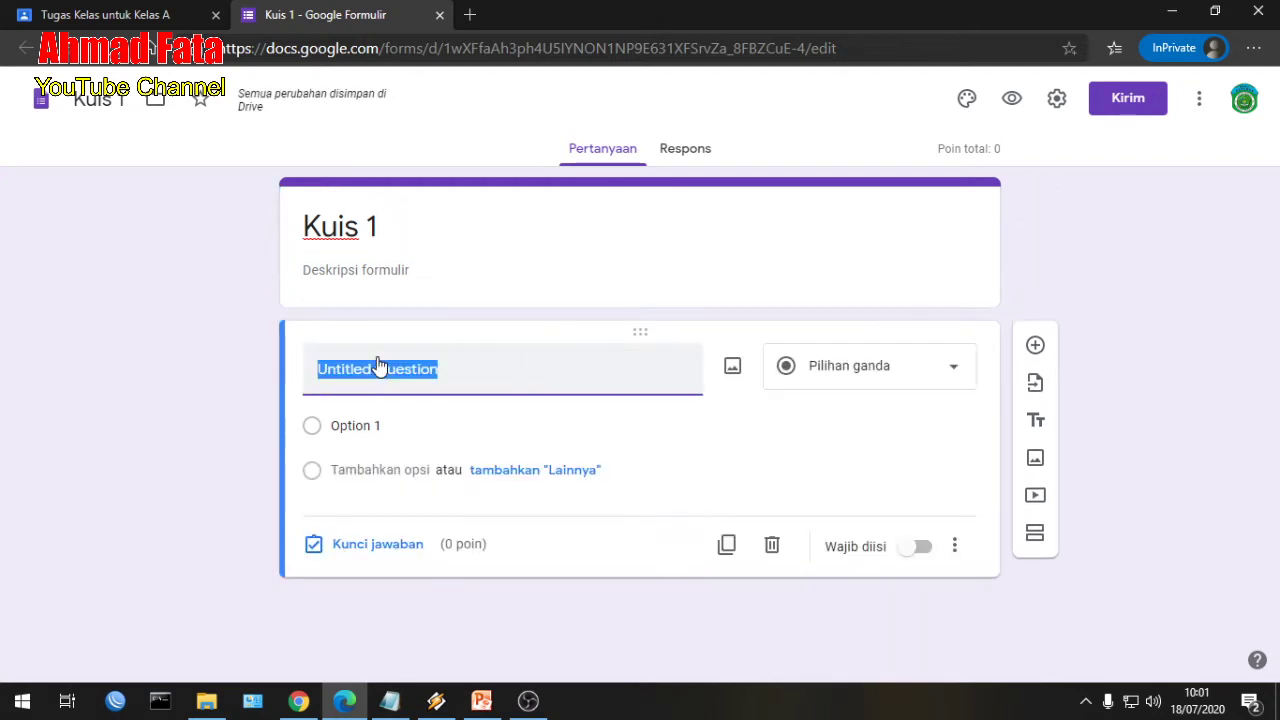
type("Arti kata")
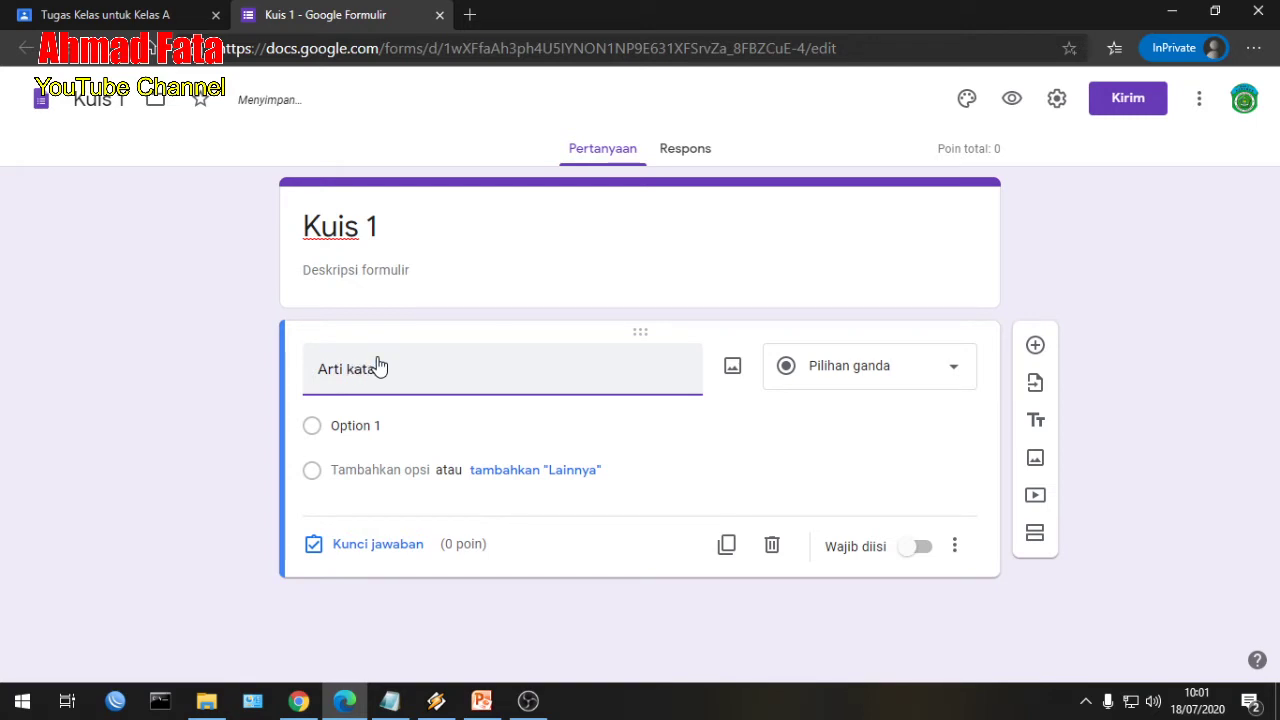
type(" one adalah")
Give the multiple-choice question four answer options: Satu, Dua, Tiga and Empat
left_click(336, 434)
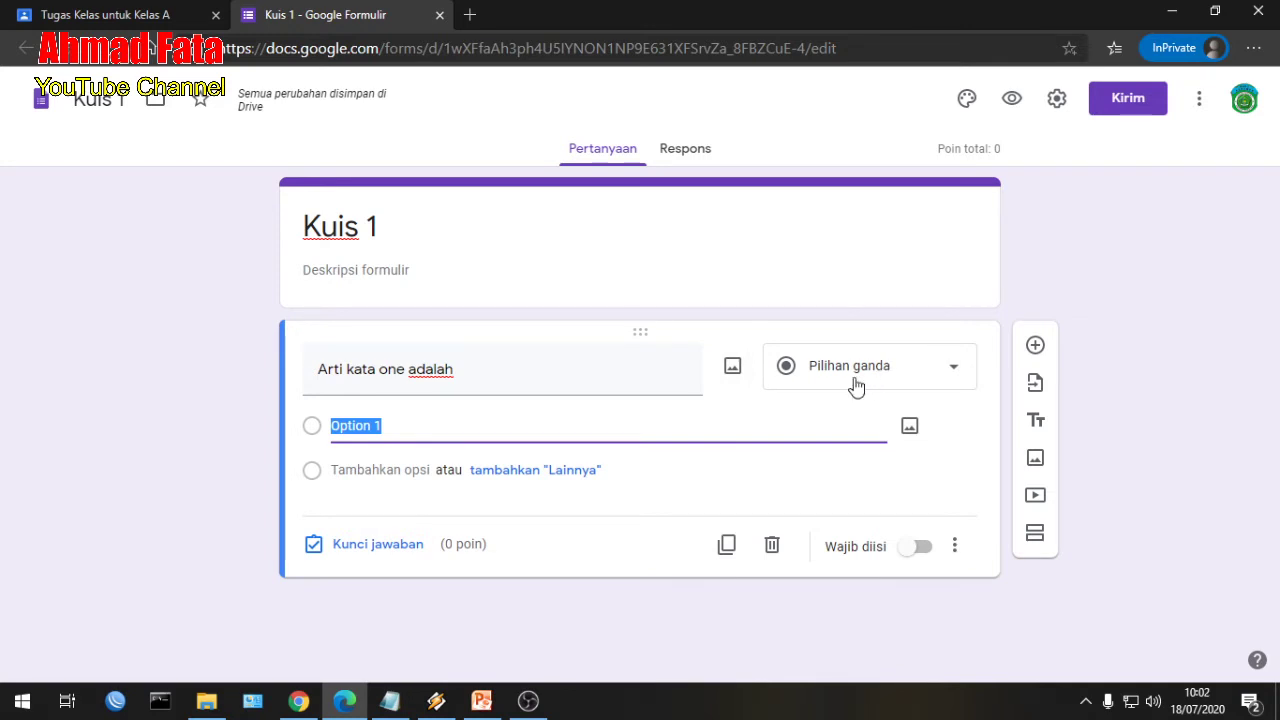
type("Sat")
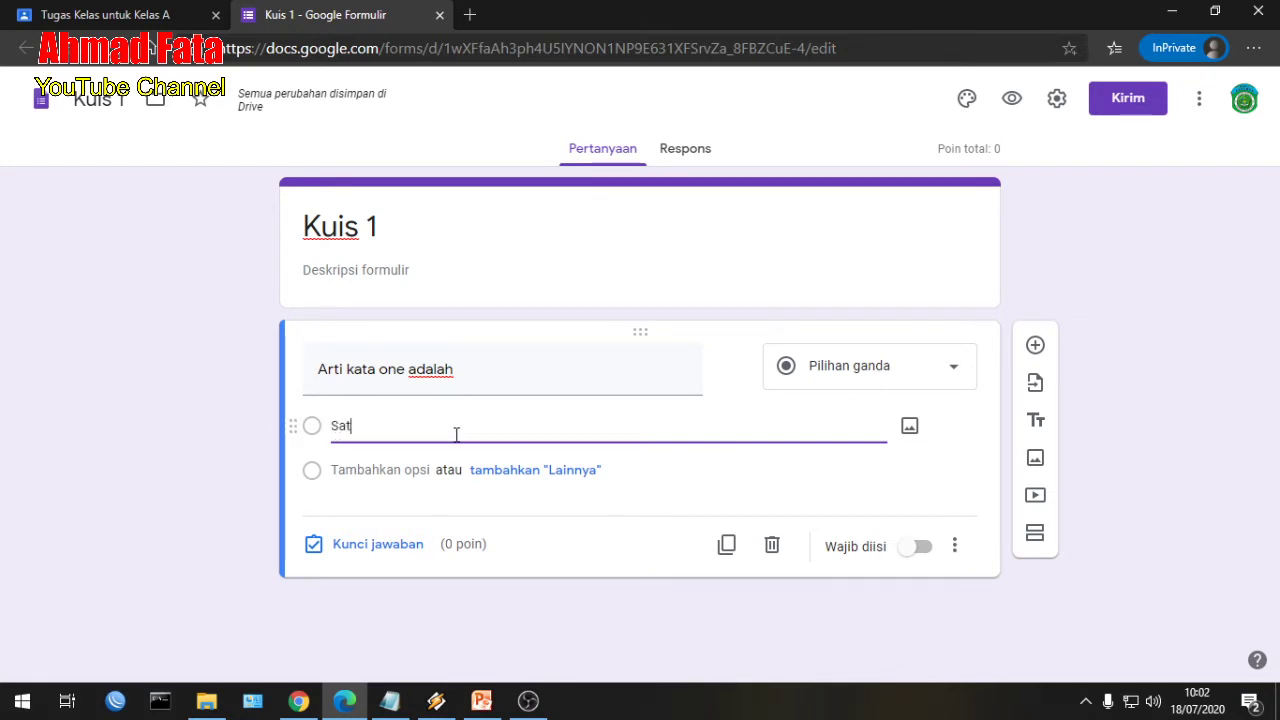
type("u")
left_click(356, 470)
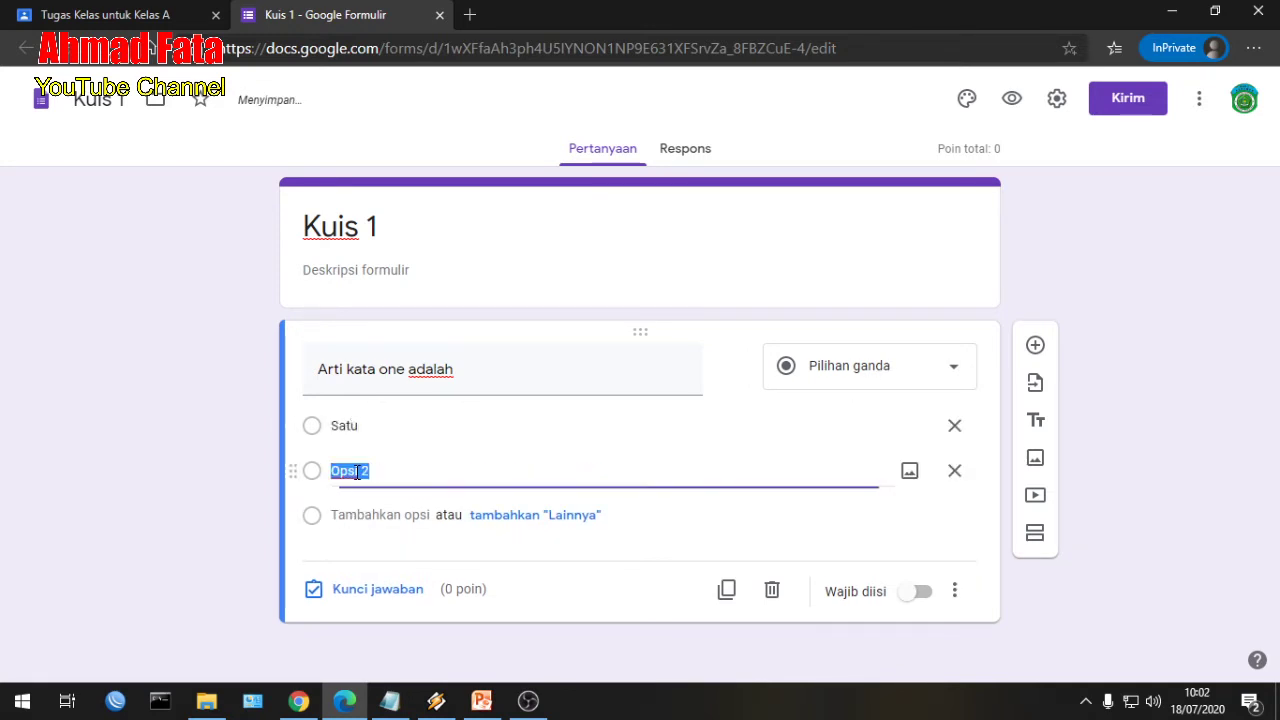
type("Dua")
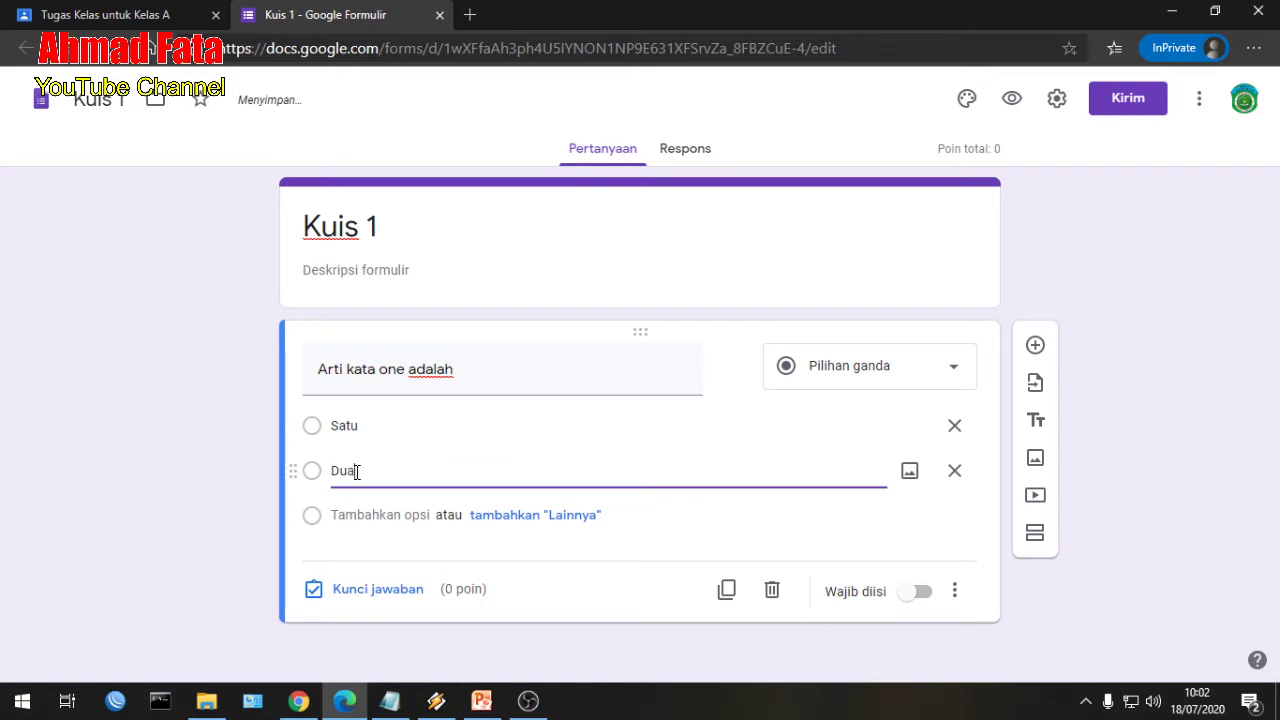
left_click(358, 515)
type("Tiga")
left_click(345, 560)
type("Empat")
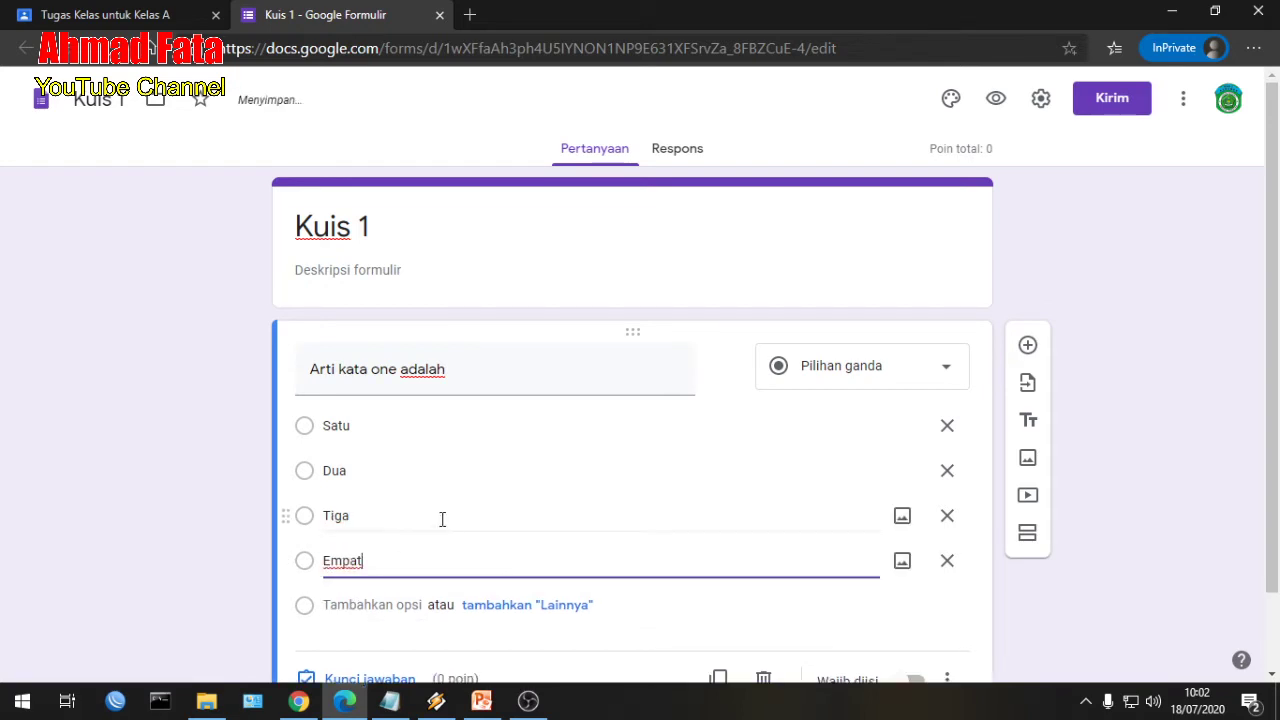
Review the grade-import setting on the Kuis 1 assignment and return to the quiz form
scroll(445, 421, "down", 1)
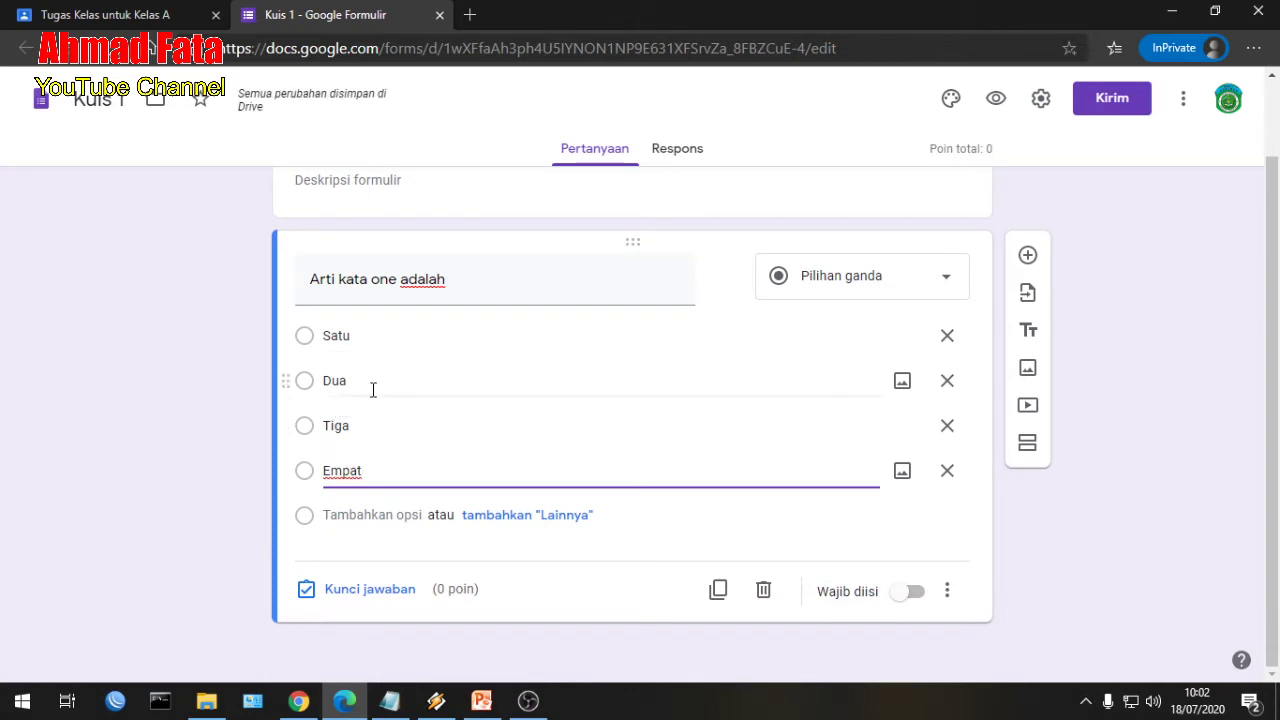
left_click(105, 14)
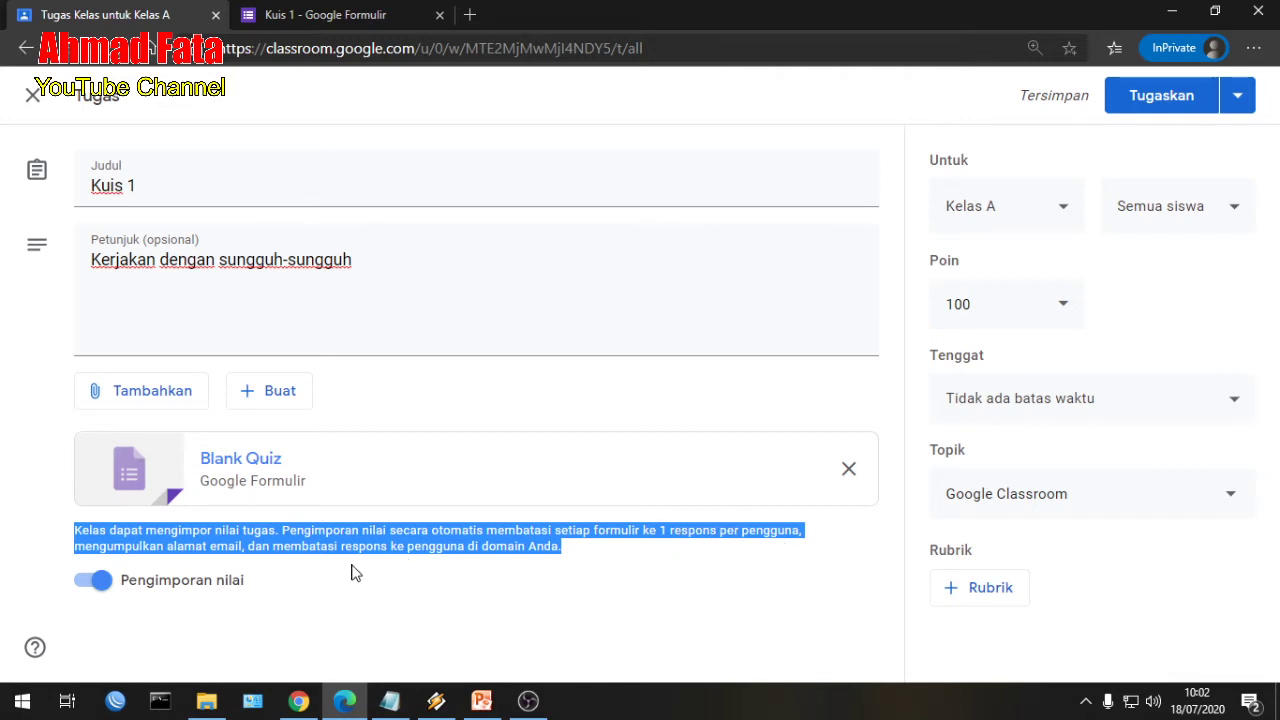
left_click(256, 10)
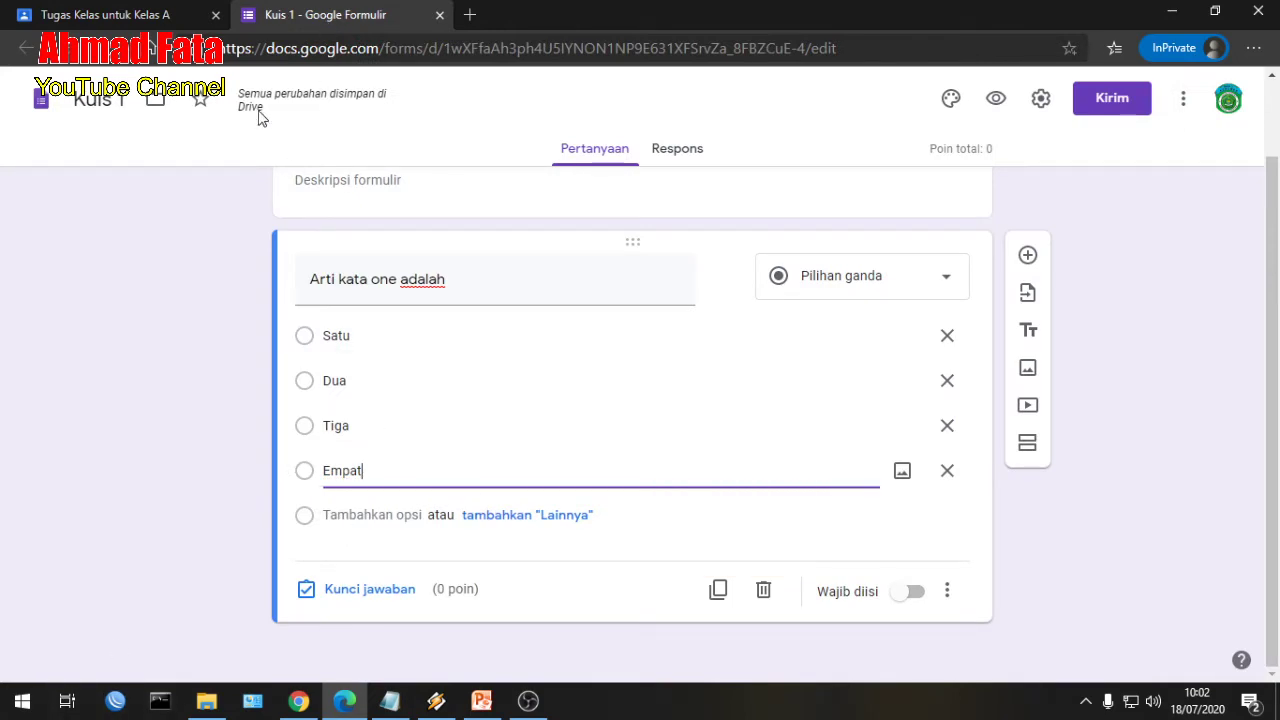
In the form's quiz settings, set grade release to "Nanti, setelah peninjauan manual"
left_click(127, 20)
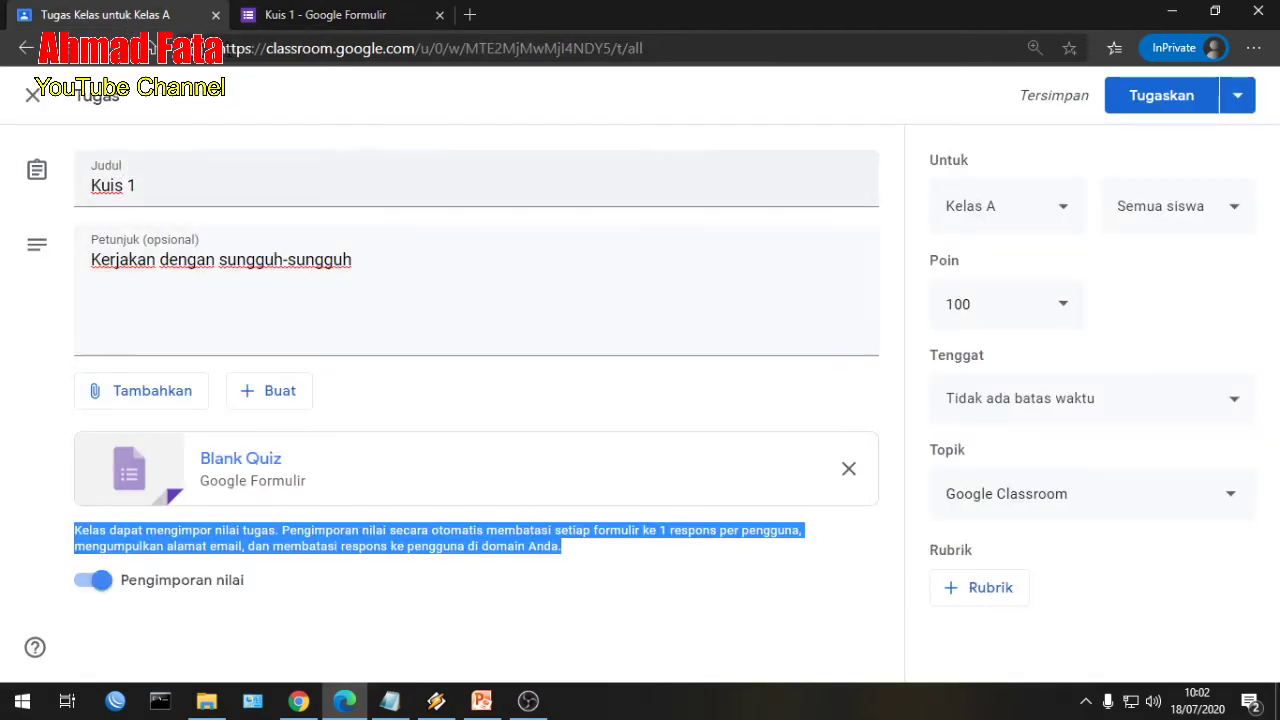
left_click(297, 14)
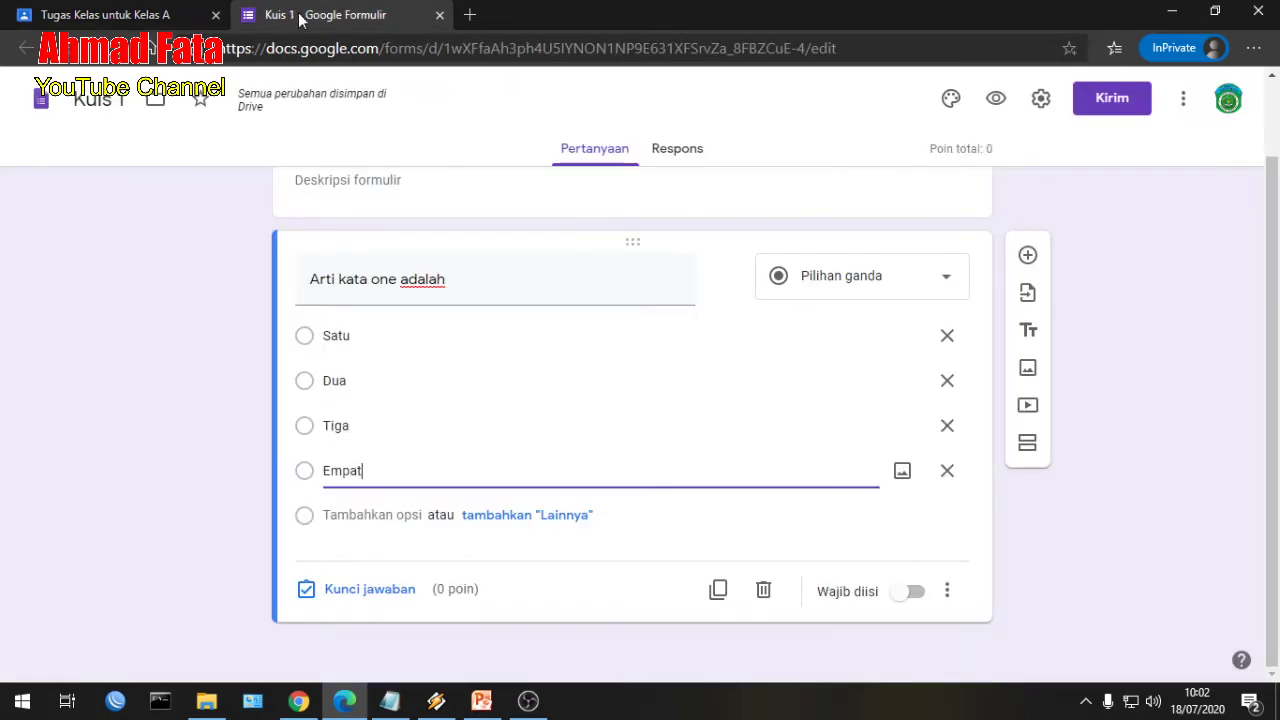
left_click(1041, 101)
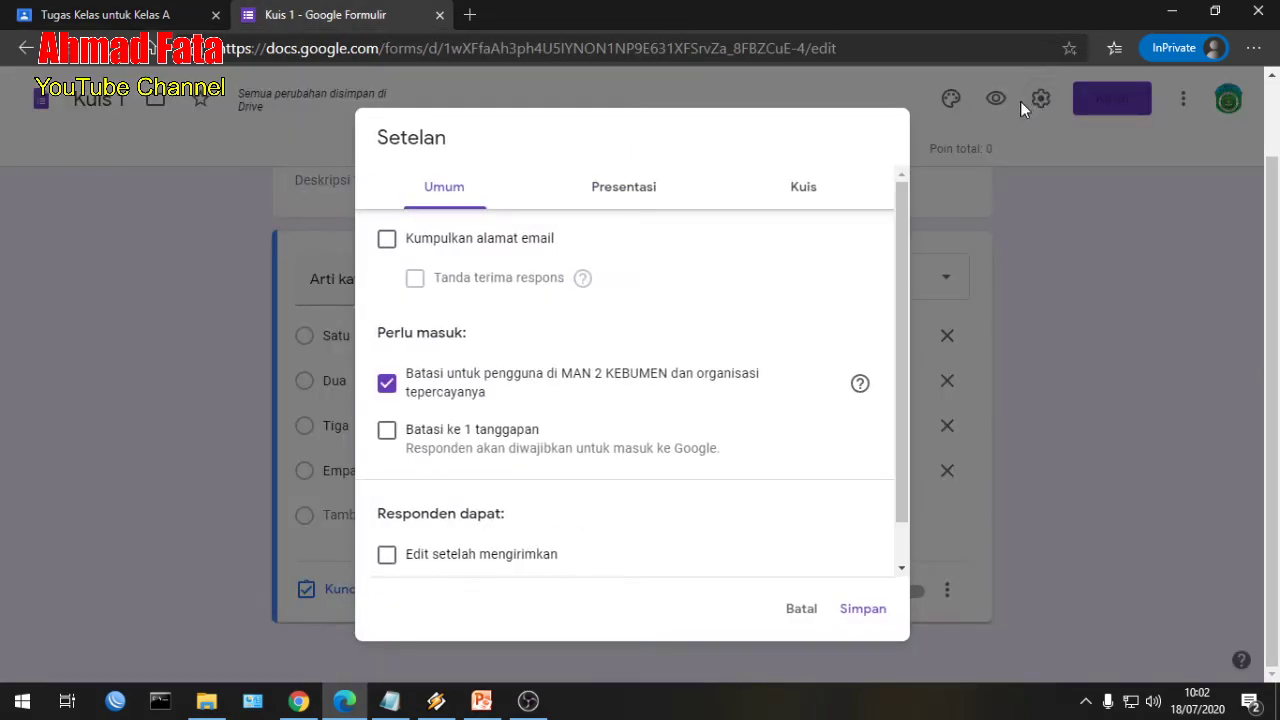
left_click(803, 190)
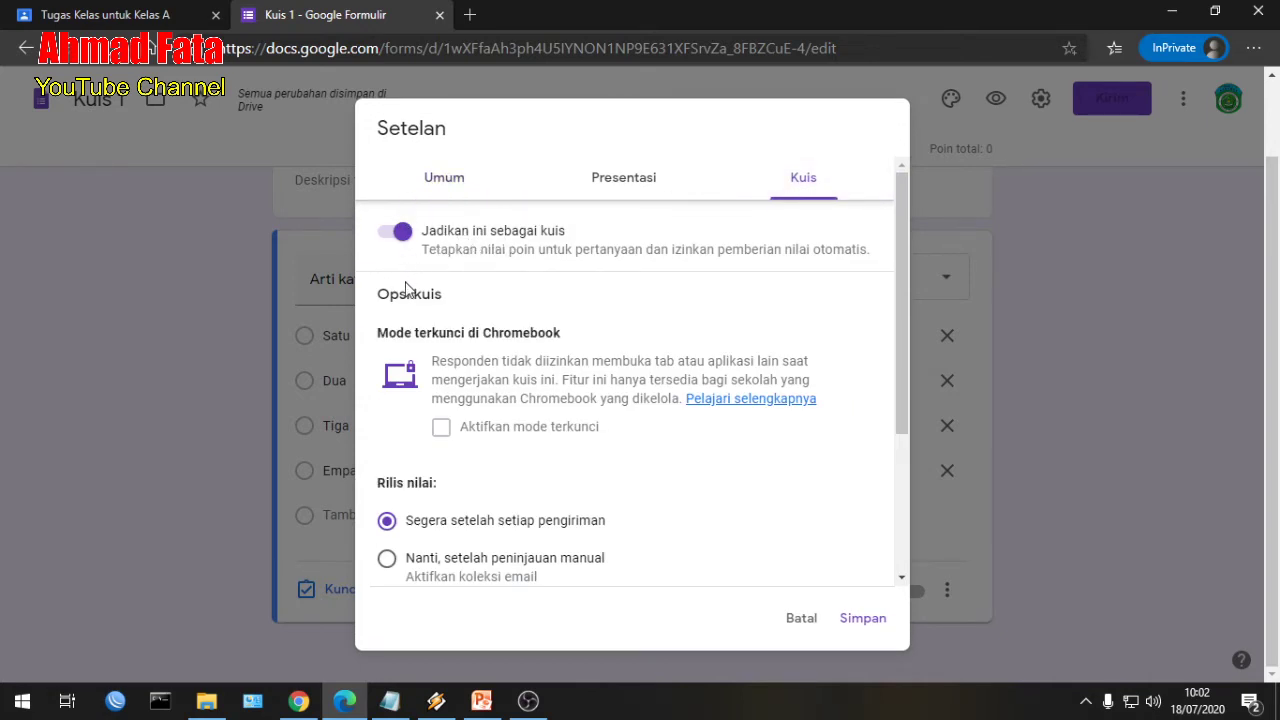
scroll(517, 348, "down", 2)
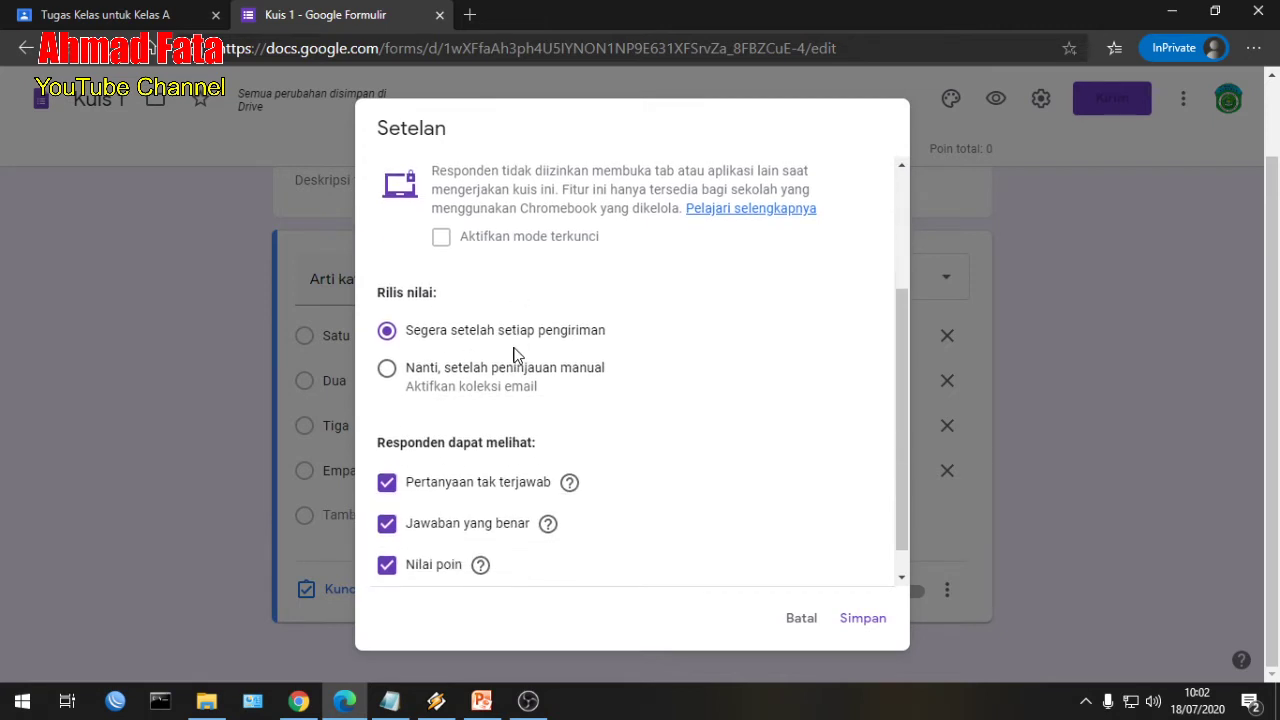
left_click(390, 372)
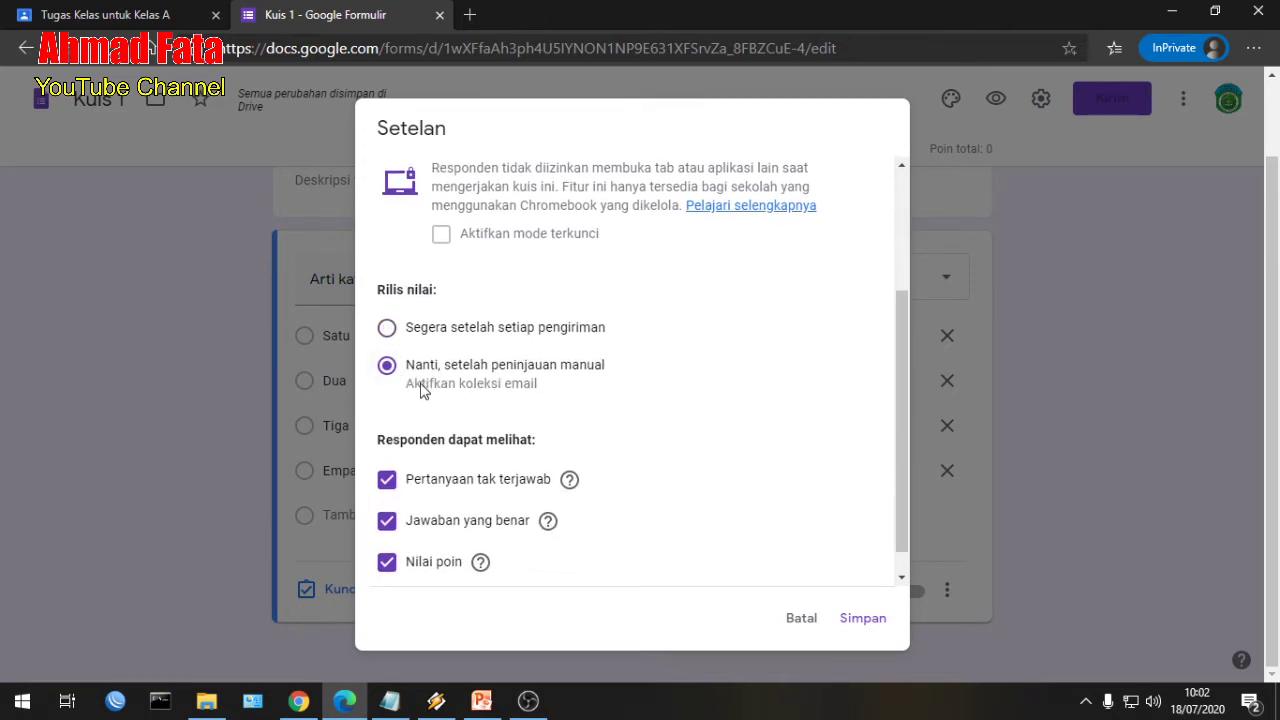
scroll(446, 385, "down", 1)
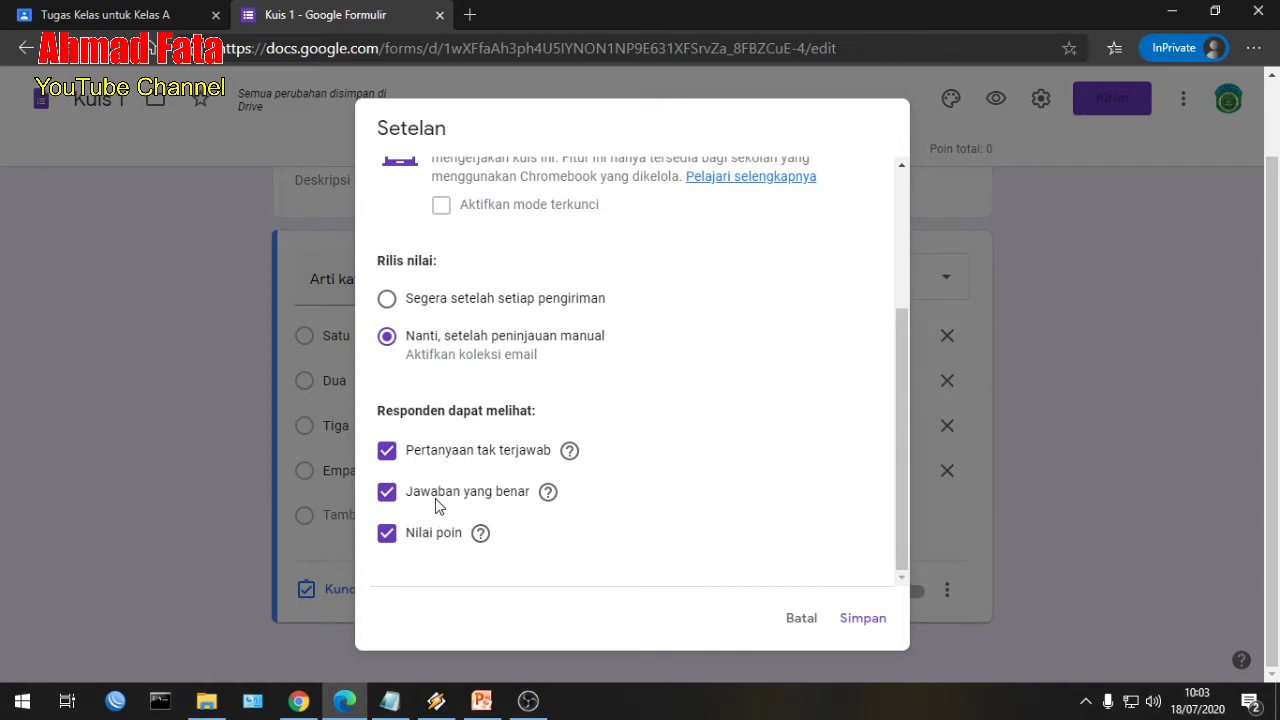
scroll(610, 316, "up", 3)
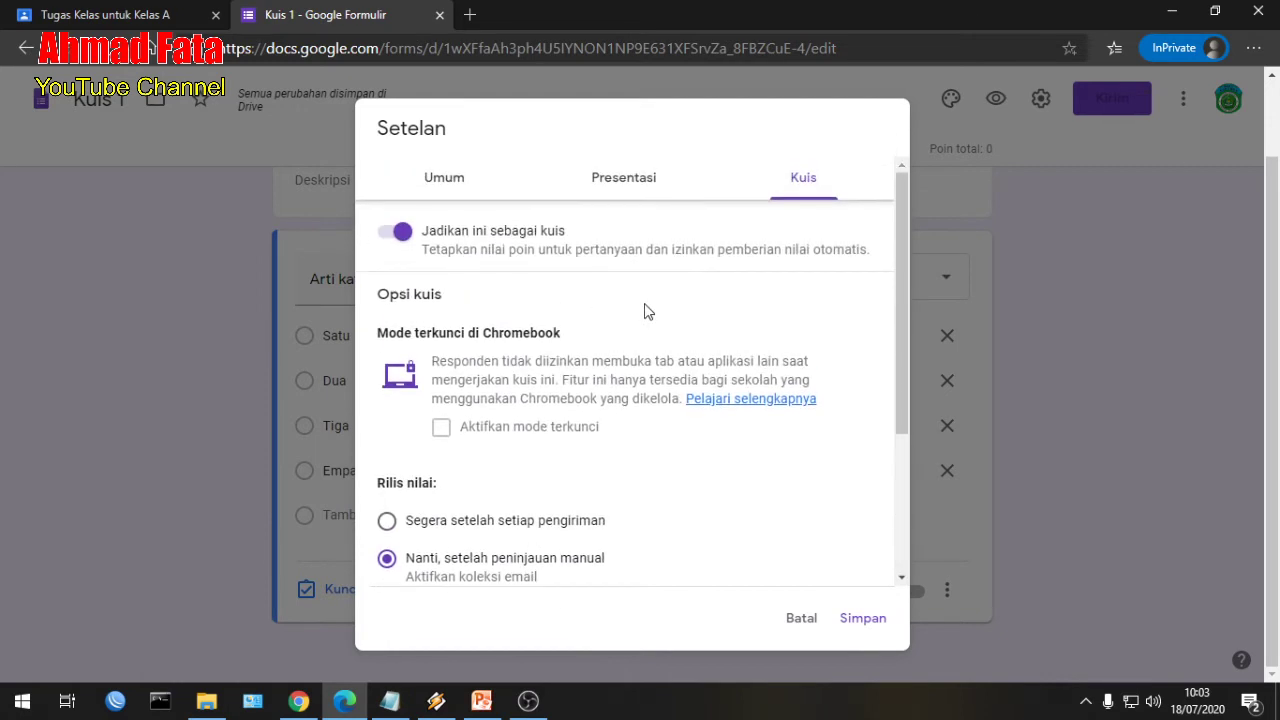
Enter "Semangat..." as the form's confirmation message in the presentation settings
left_click(627, 191)
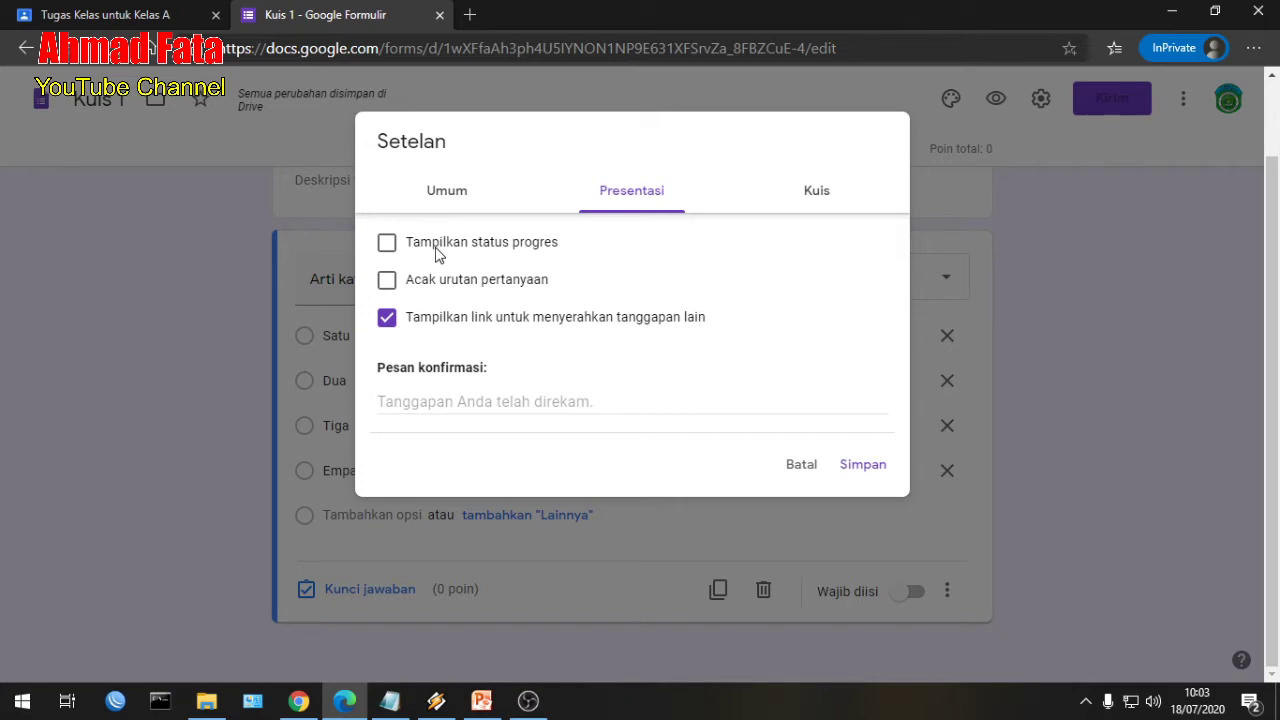
left_click(423, 403)
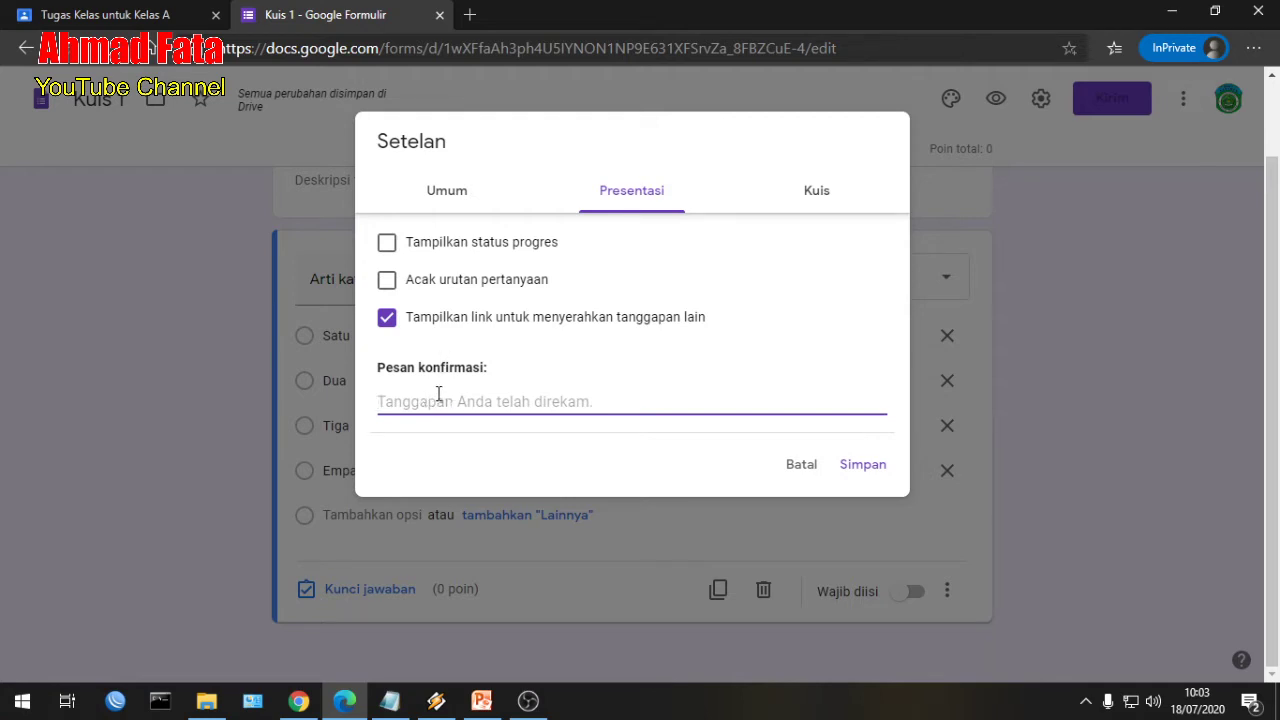
type("Semanga")
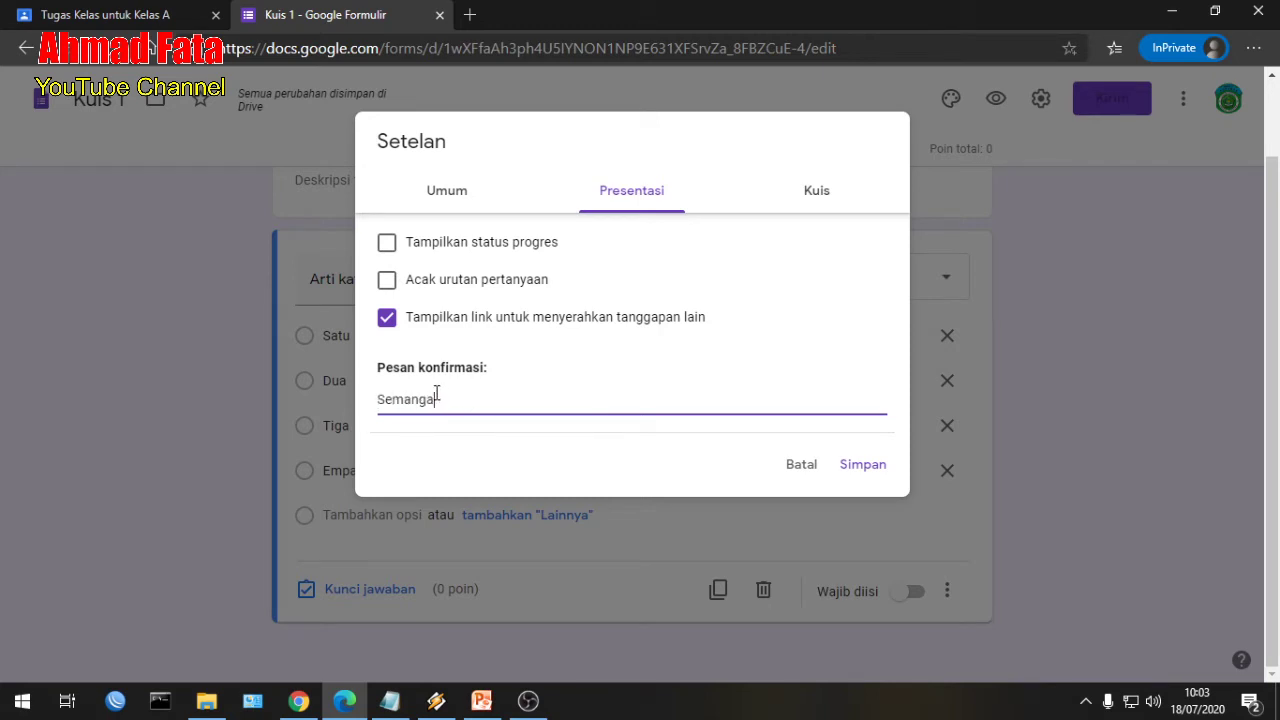
type("t...")
Limit respondents to one response ("Batasi ke 1 tanggapan") in the general settings and save the form settings
left_click(474, 206)
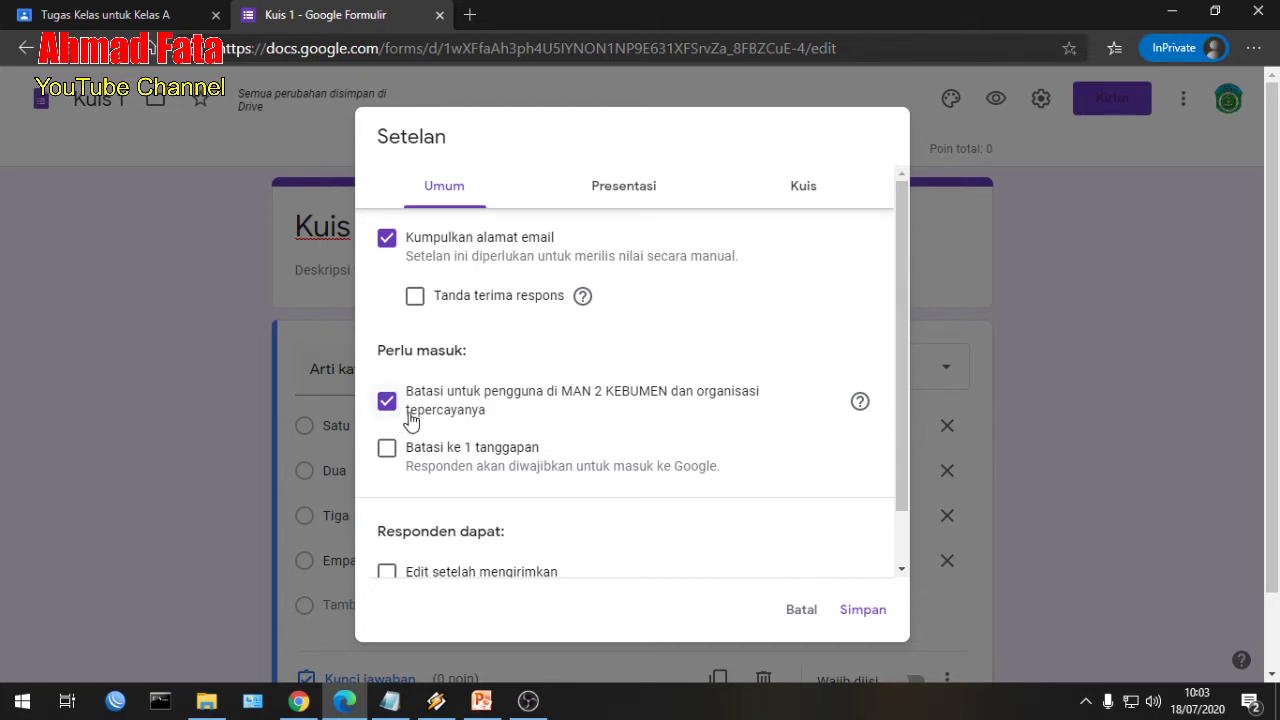
scroll(411, 420, "down", 1)
left_click(387, 389)
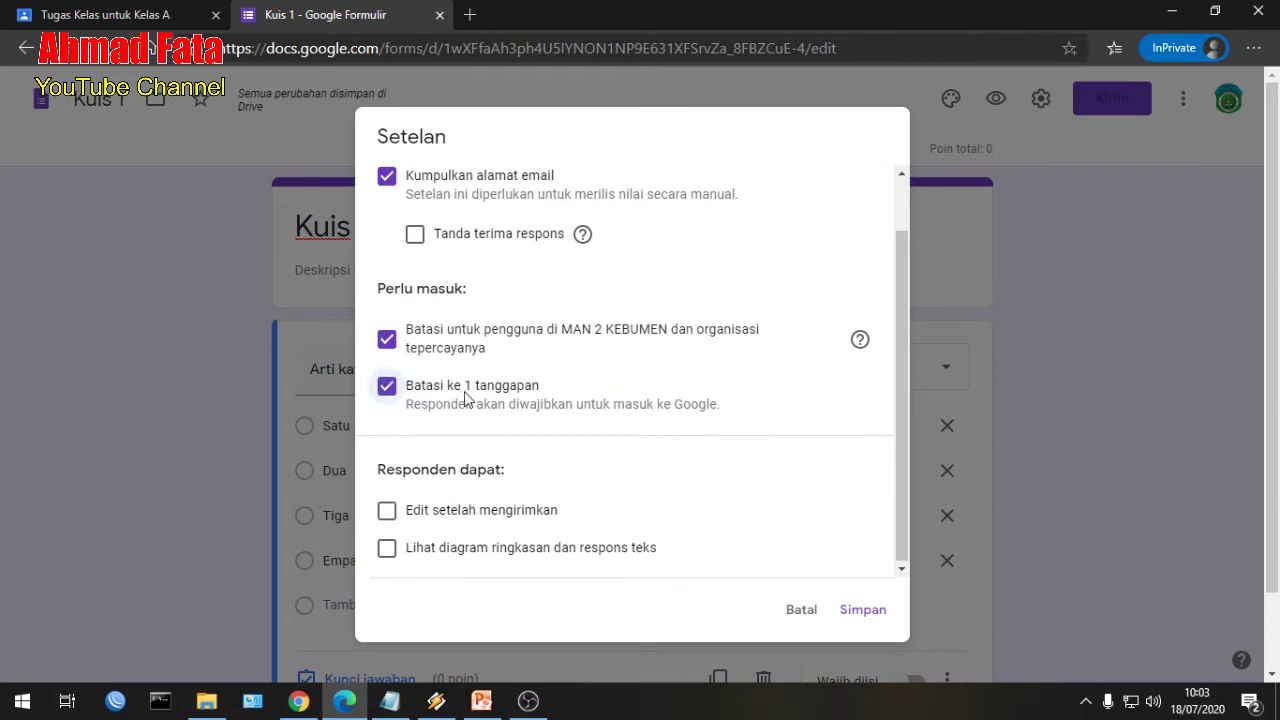
left_click(847, 608)
Set the answer key of "Arti kata one adalah" to Satu, worth 10 points
scroll(660, 410, "down", 1)
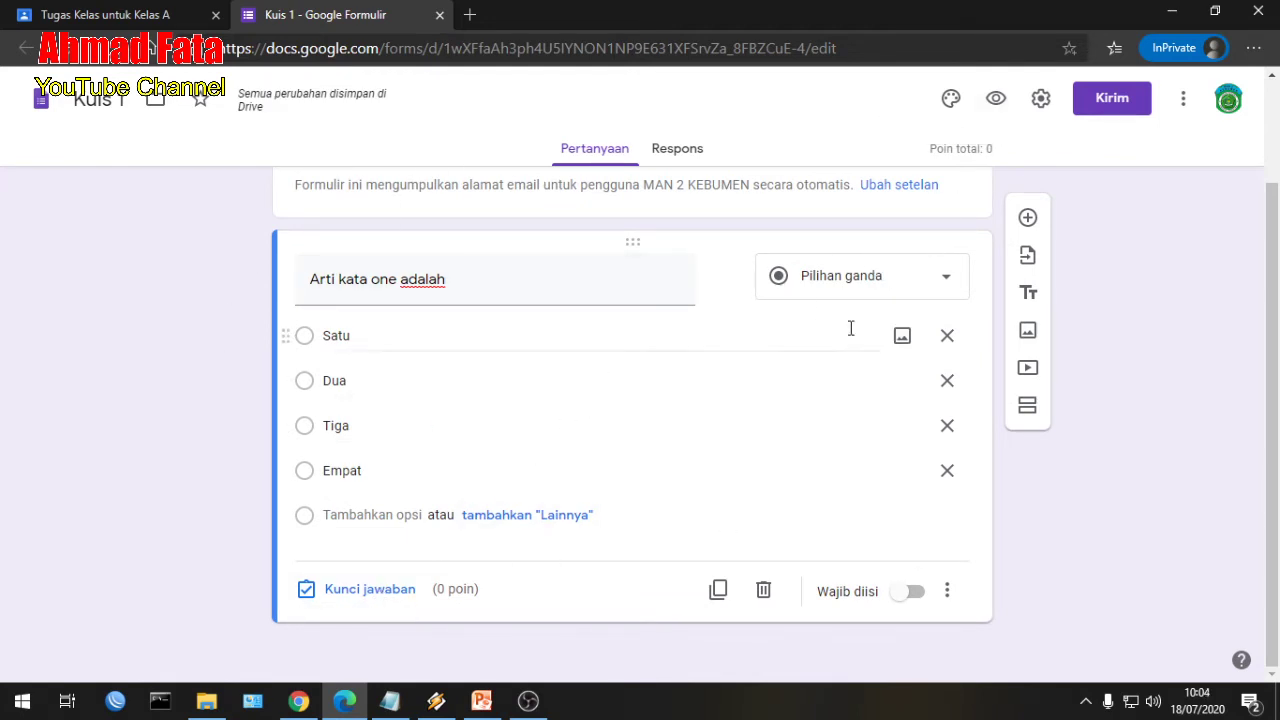
scroll(589, 376, "up", 1)
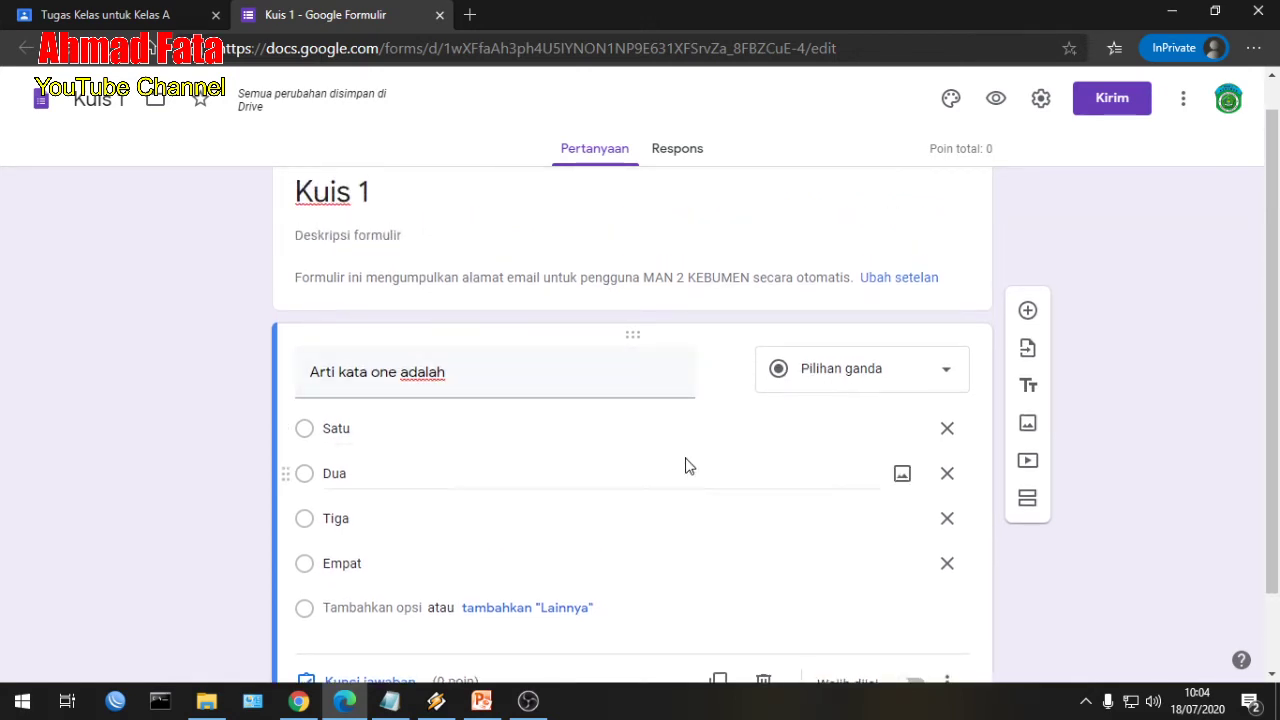
scroll(685, 466, "down", 1)
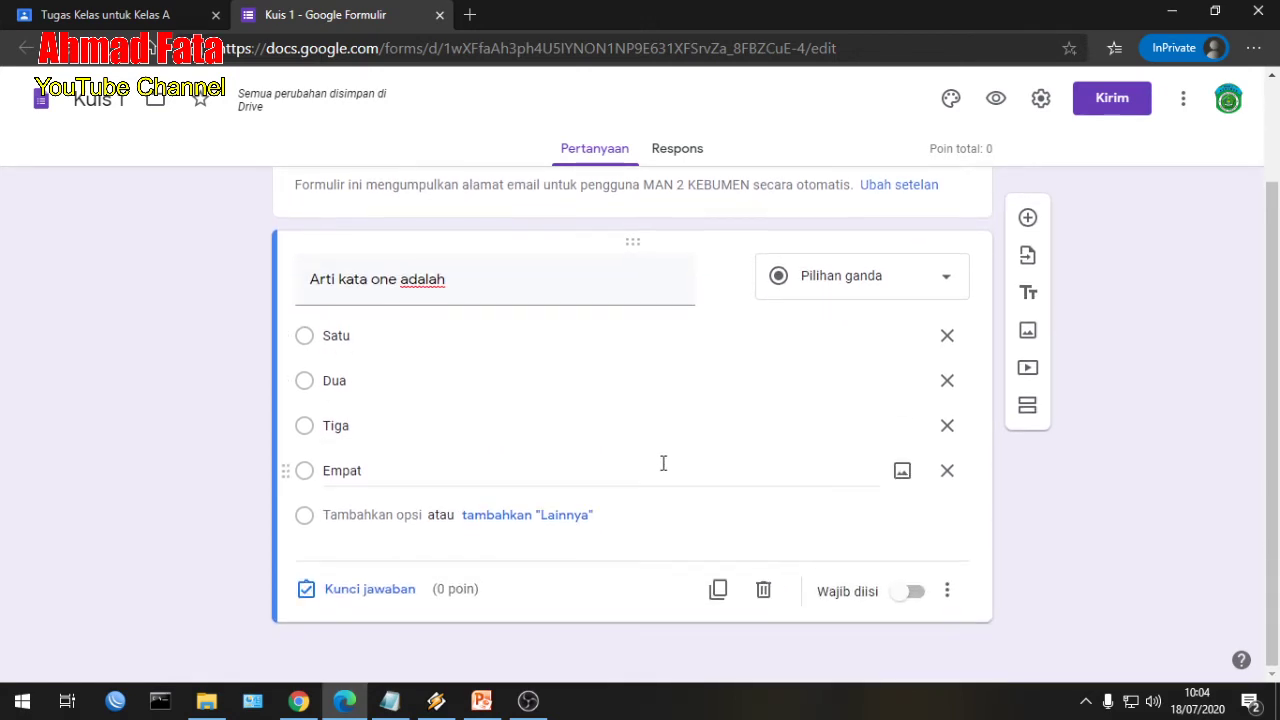
left_click(362, 591)
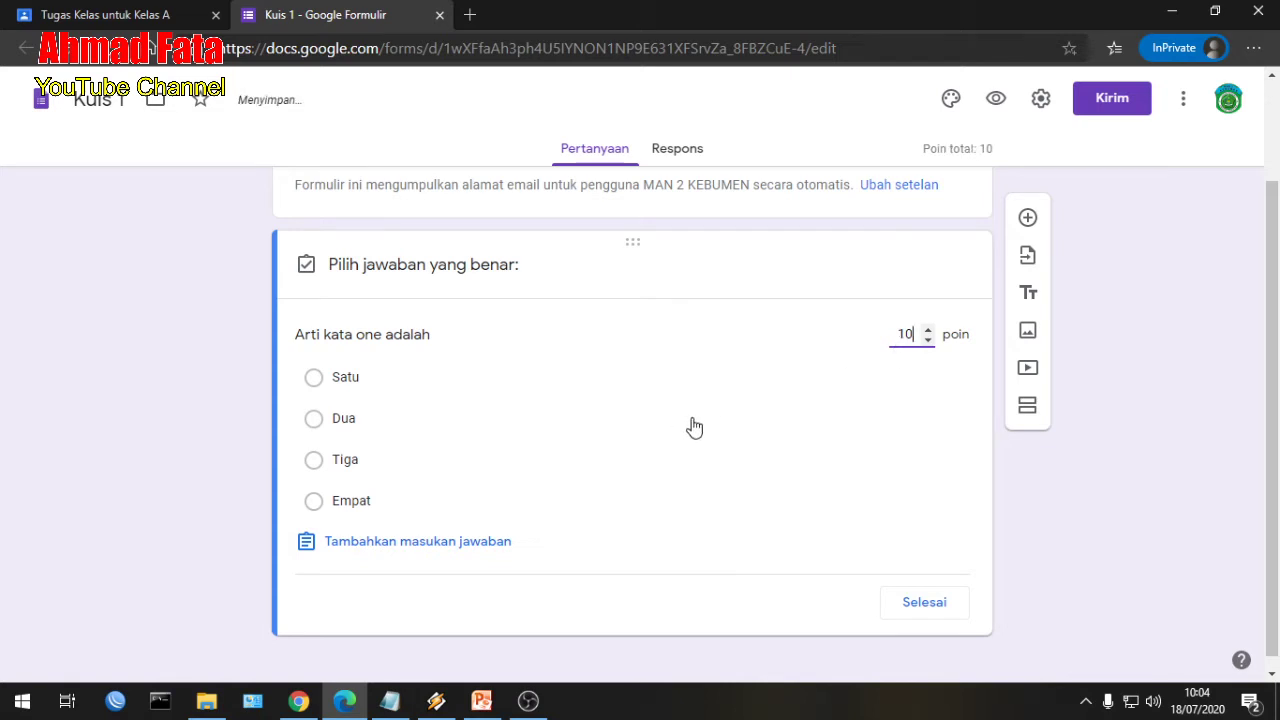
left_click(315, 378)
left_click(924, 604)
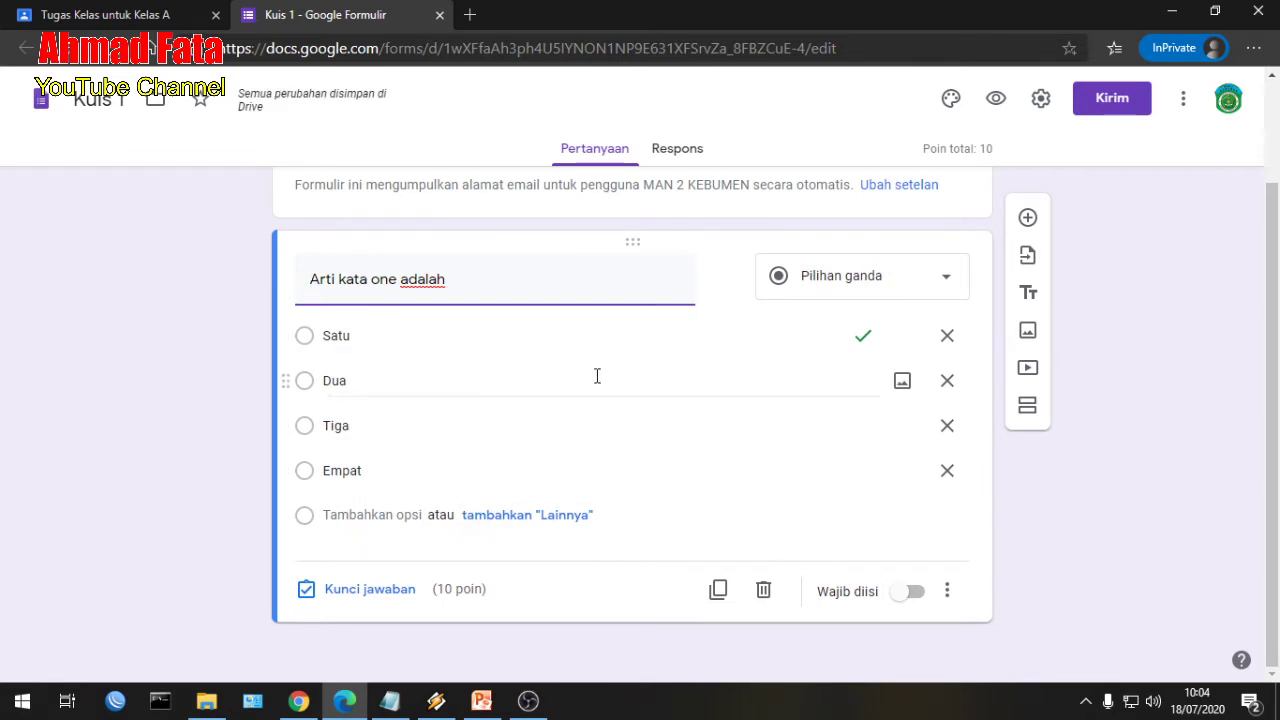
Duplicate the "one" question and change the copy's text to "Arti kata two adalah"
scroll(552, 371, "up", 1)
scroll(509, 389, "down", 1)
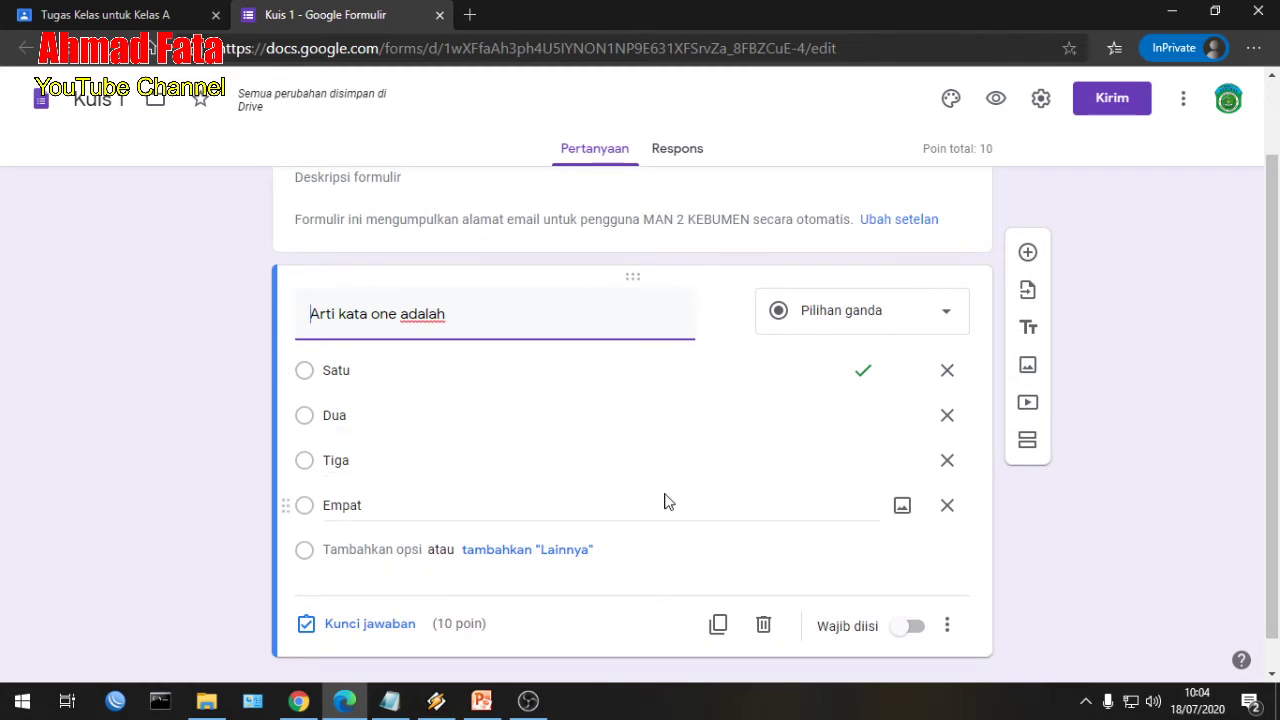
left_click(717, 628)
left_click_drag(372, 582, 397, 582)
type("two adalah")
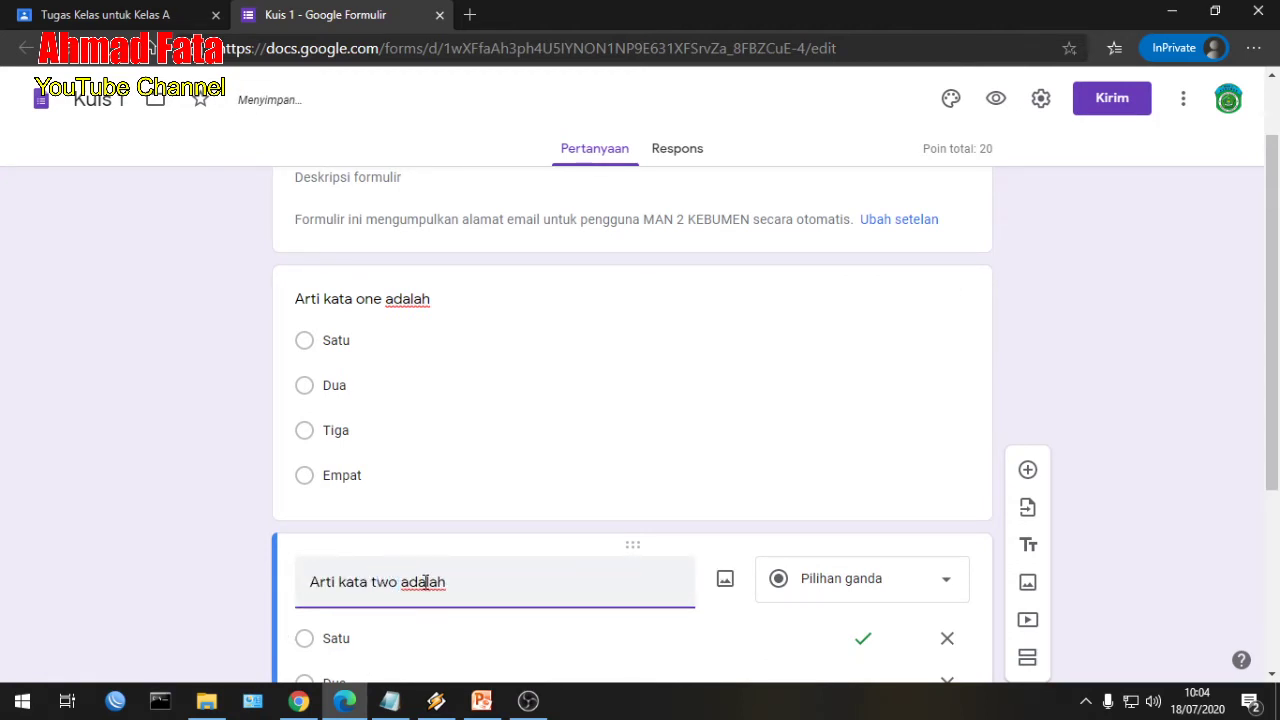
Make Dua the only correct answer in the answer key of "Arti kata two adalah"
scroll(432, 582, "down", 3)
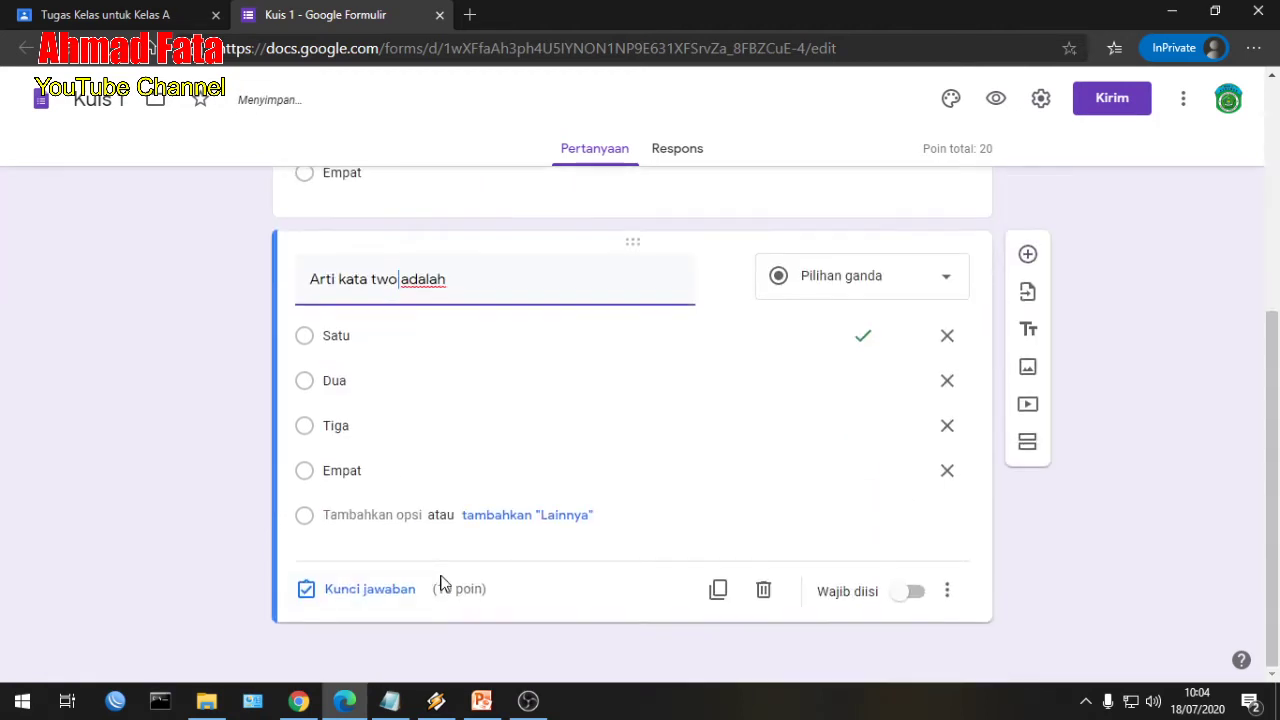
left_click(352, 592)
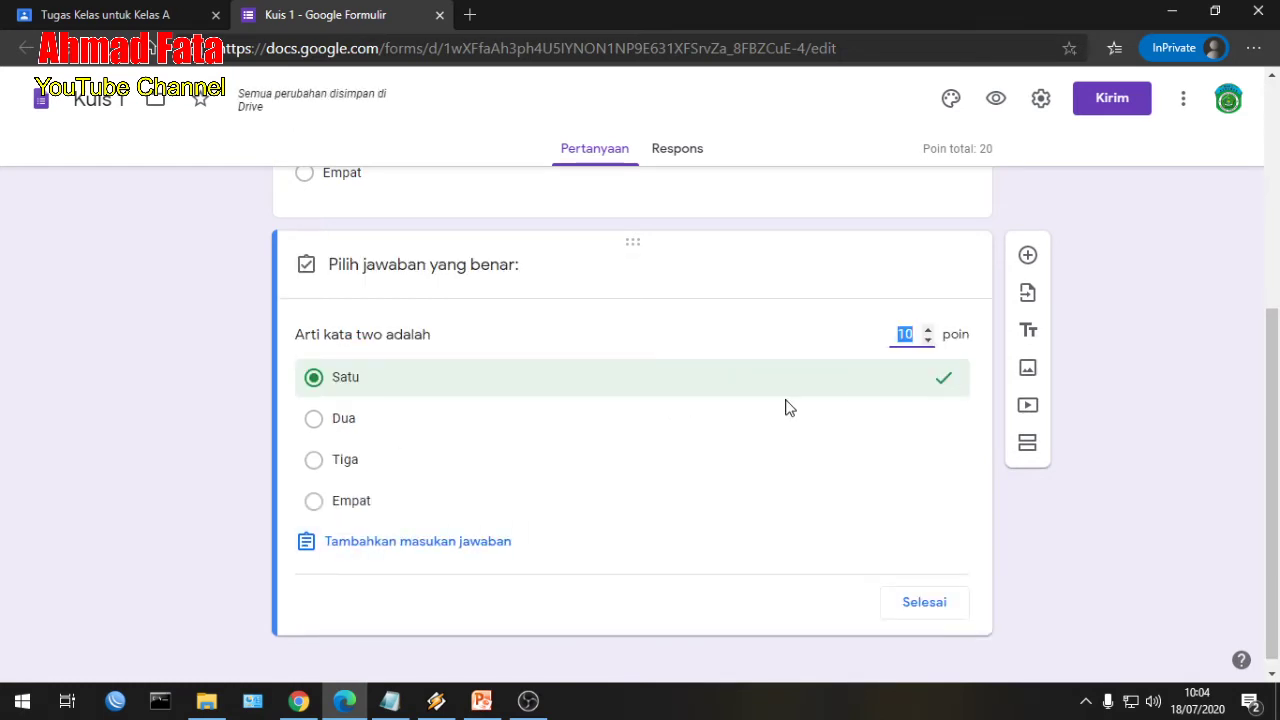
left_click(316, 422)
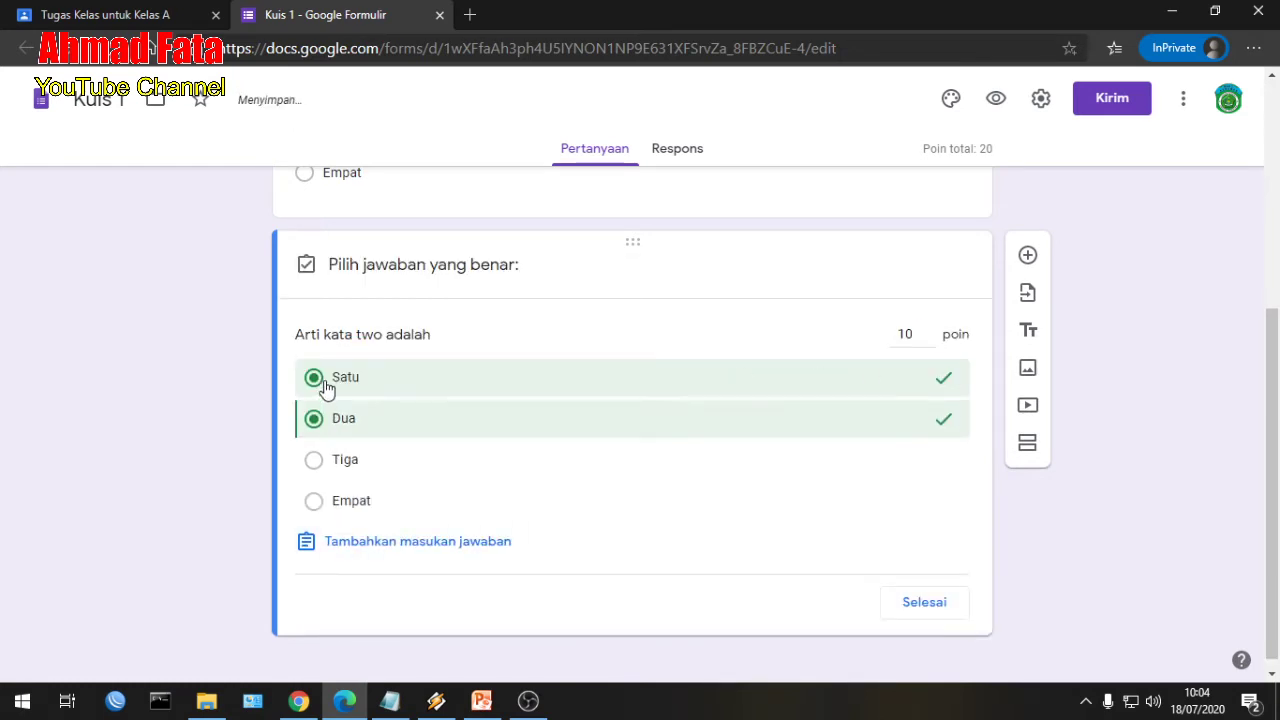
left_click(318, 382)
left_click(935, 608)
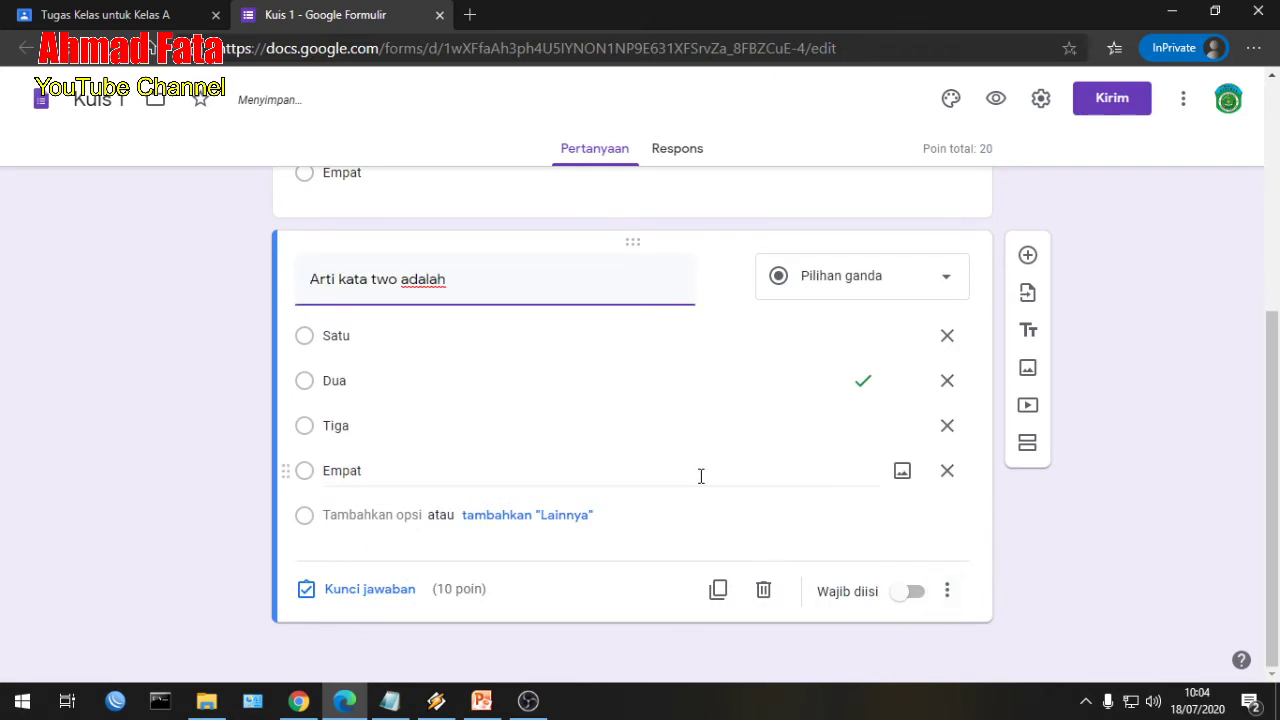
Duplicate the "two" question and change the copy's text to "Arti kata three adalah"
left_click(718, 589)
left_click(370, 546)
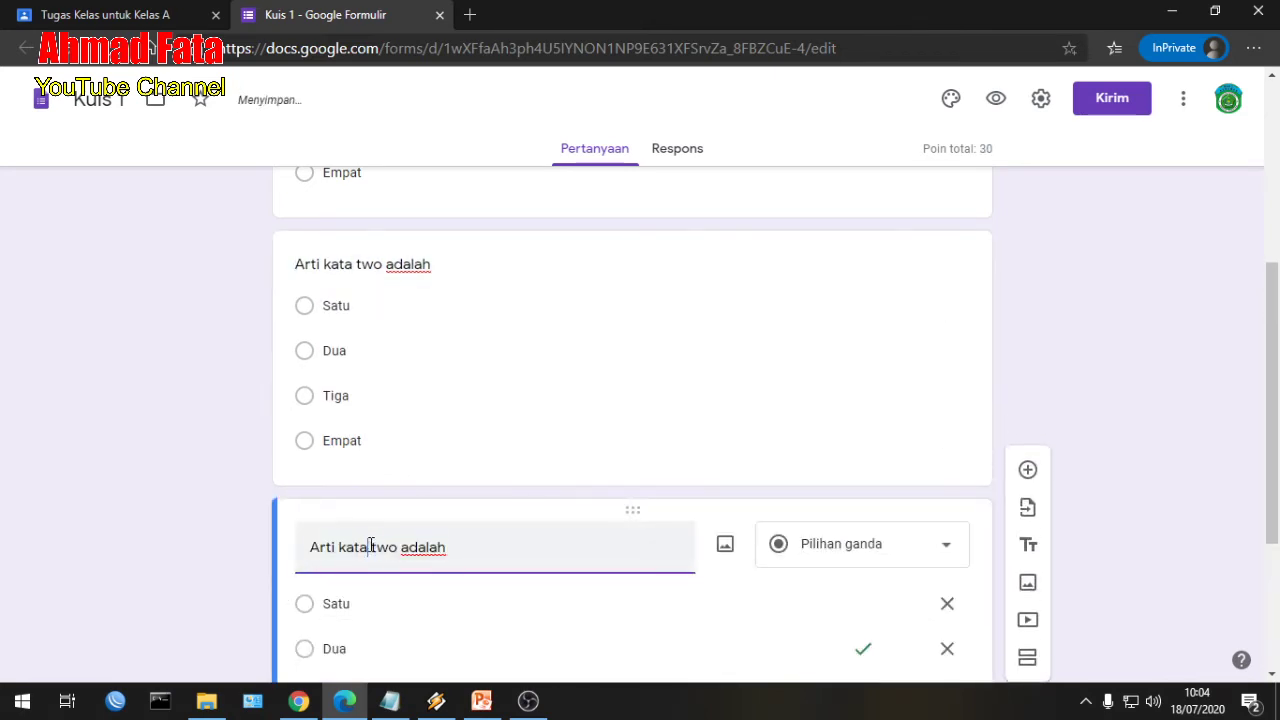
key("shift+Right")
key("shift+Right")
type("Three")
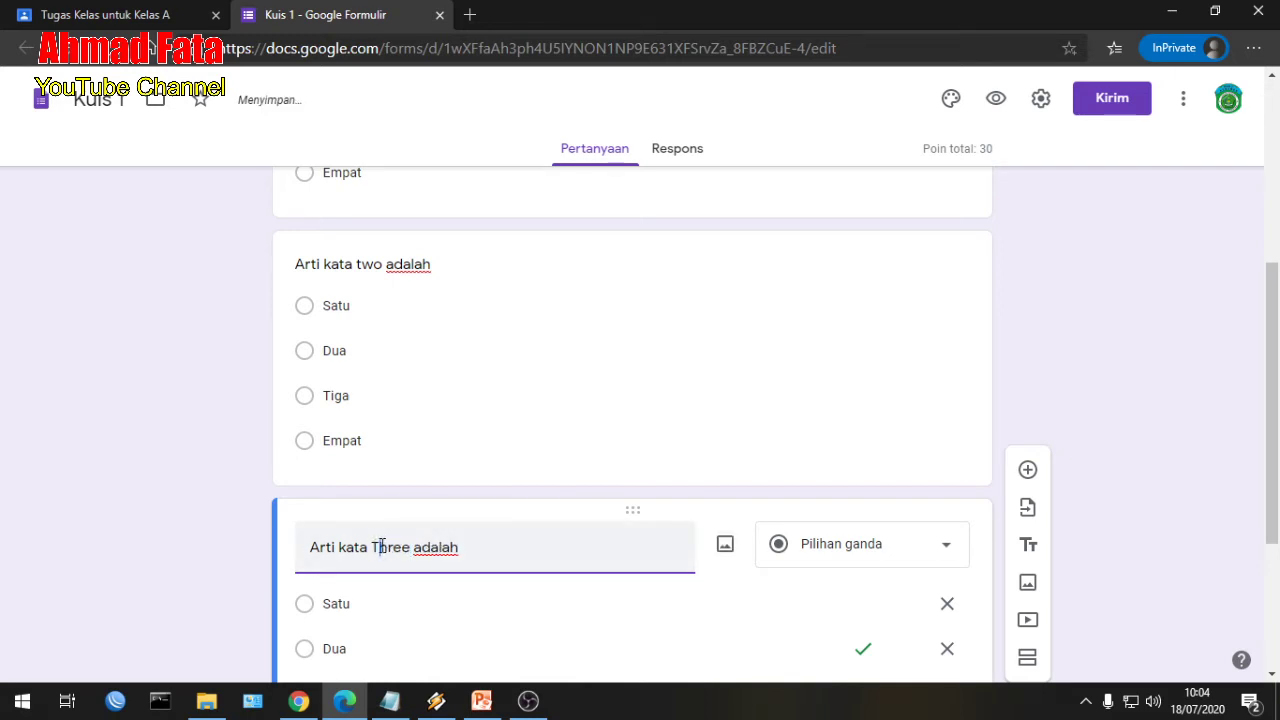
left_click(381, 546)
key("BackSpace")
type("t")
Make Tiga the only correct answer in the answer key of "Arti kata three adalah"
scroll(458, 518, "down", 2)
scroll(360, 571, "down", 1)
left_click(366, 589)
left_click(314, 460)
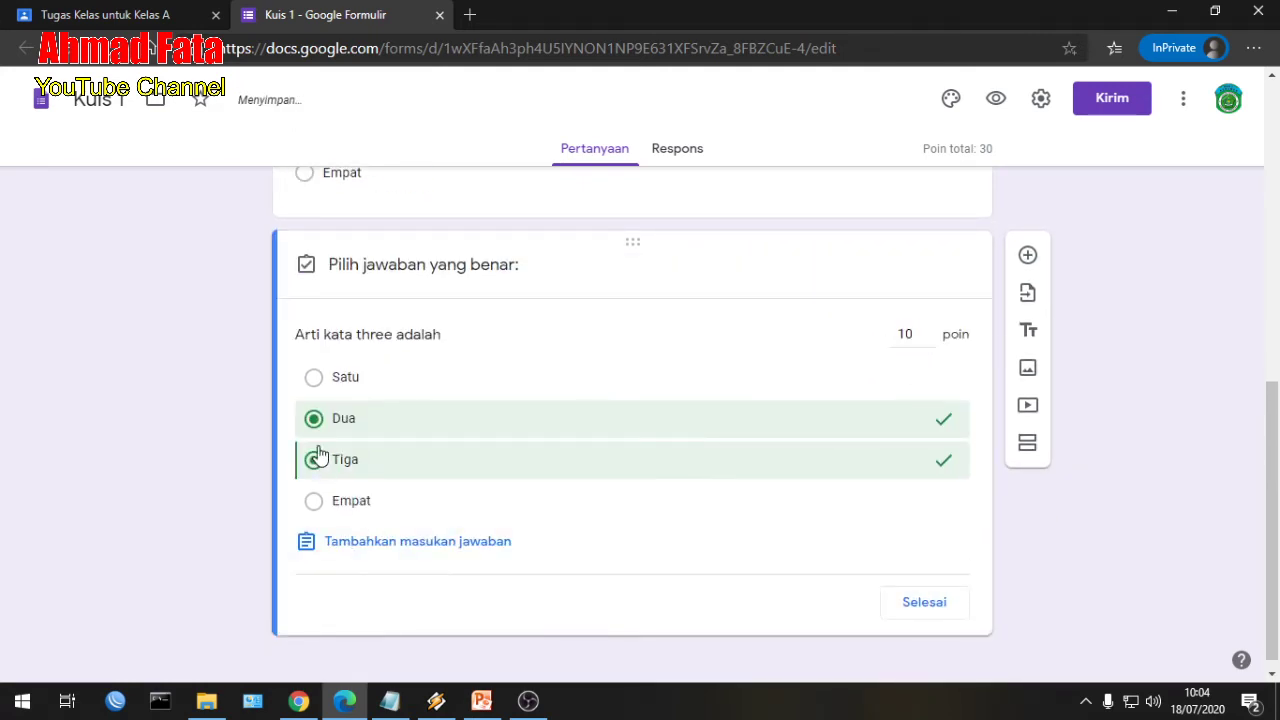
left_click(314, 422)
left_click(916, 605)
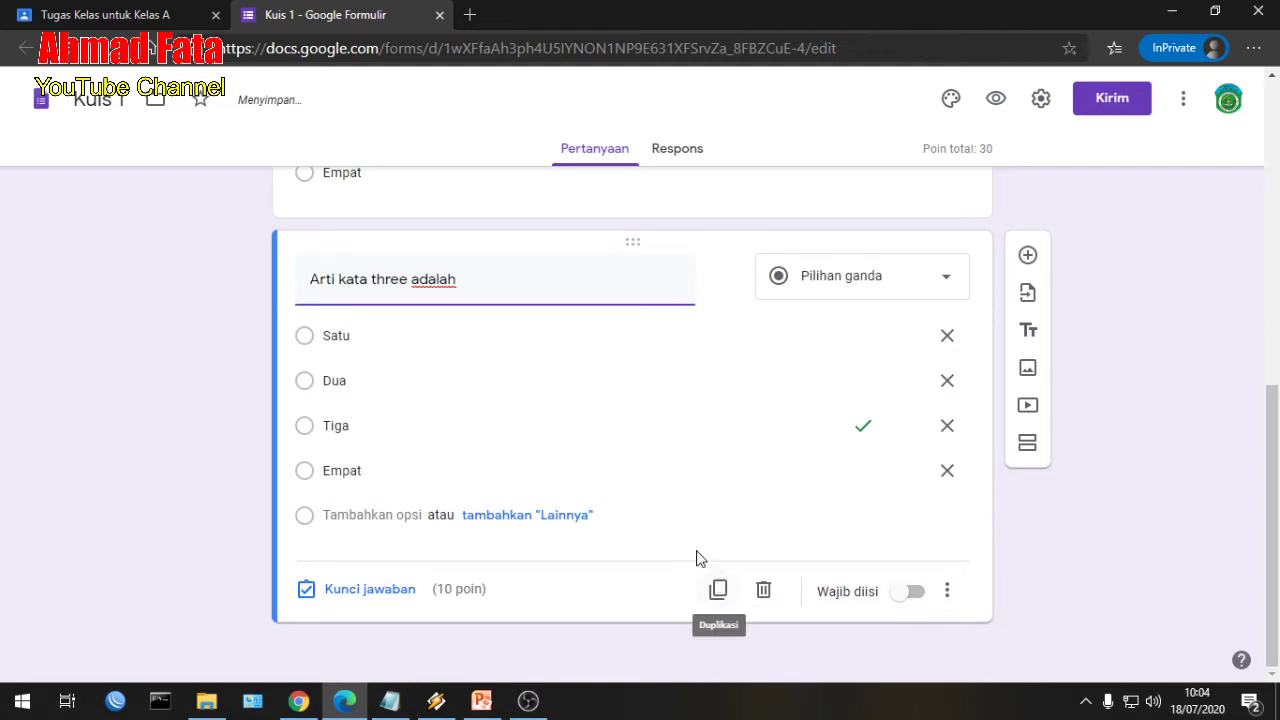
Duplicate the "three" question and change the copy's text to "Arti kata four adalah"
left_click(718, 590)
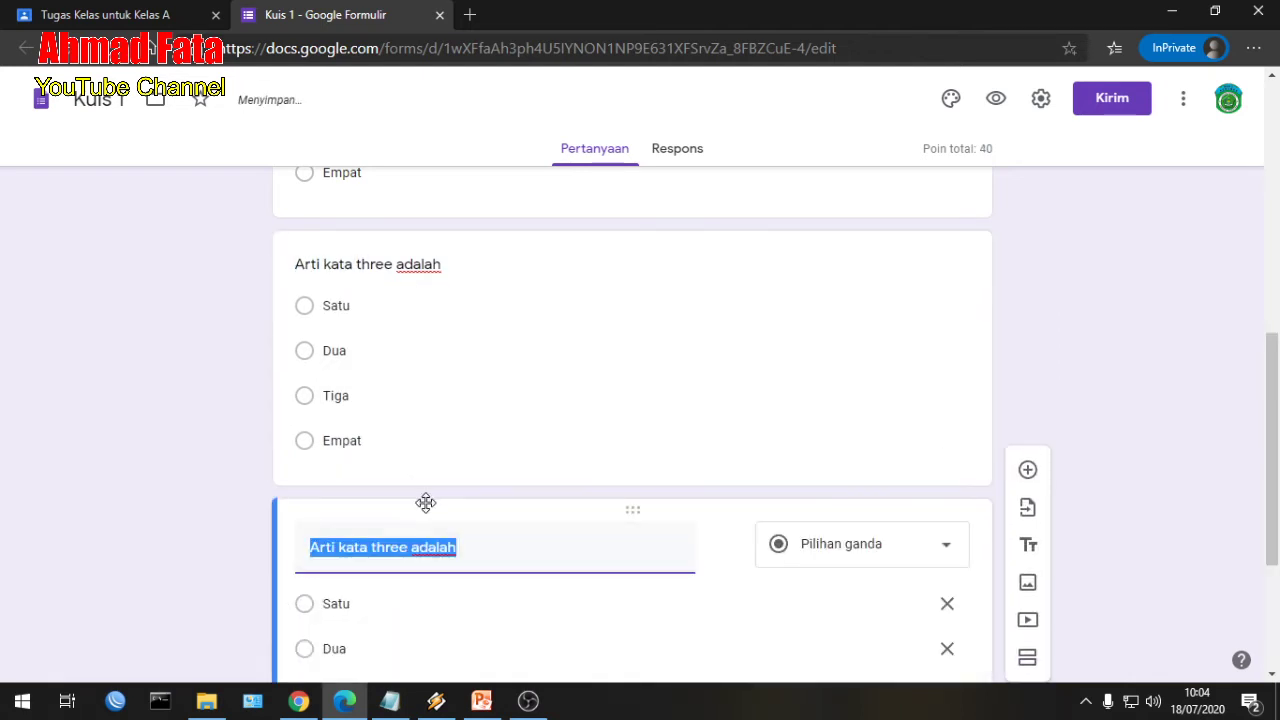
left_click(402, 547)
double_click(400, 547)
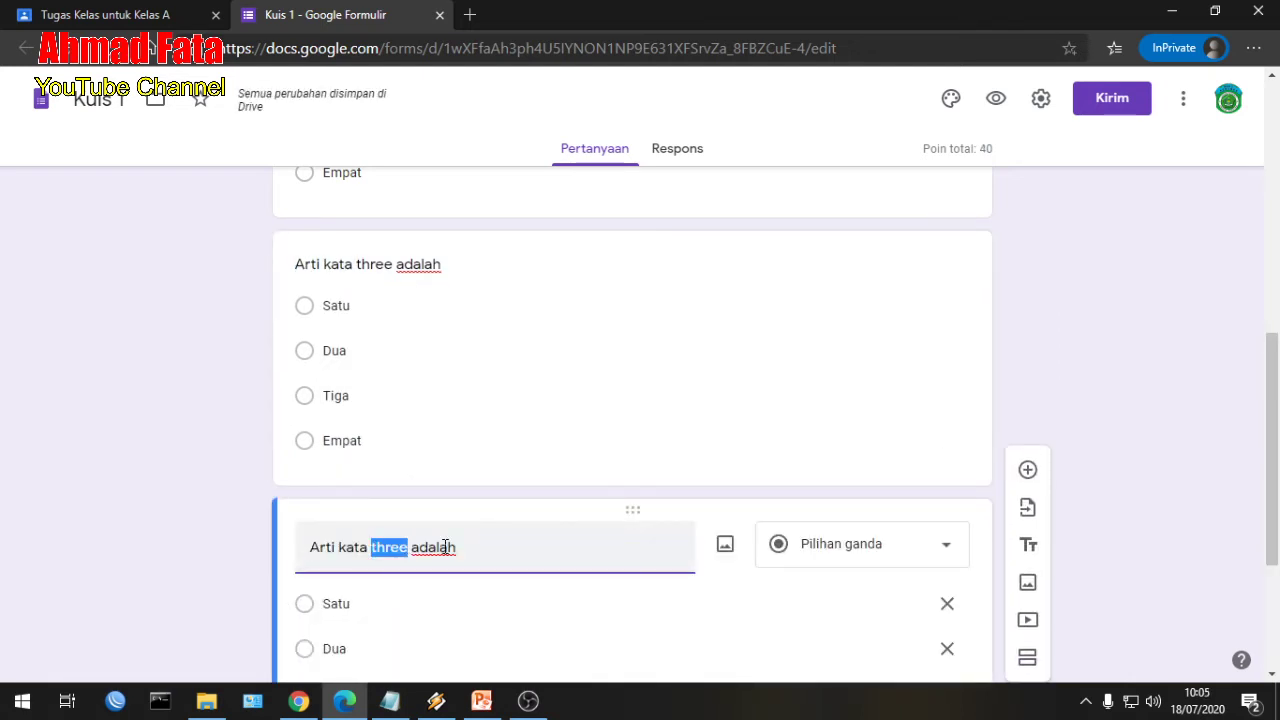
type("four")
Make Empat the only correct answer in the answer key of "Arti kata four adalah"
scroll(449, 540, "down", 2)
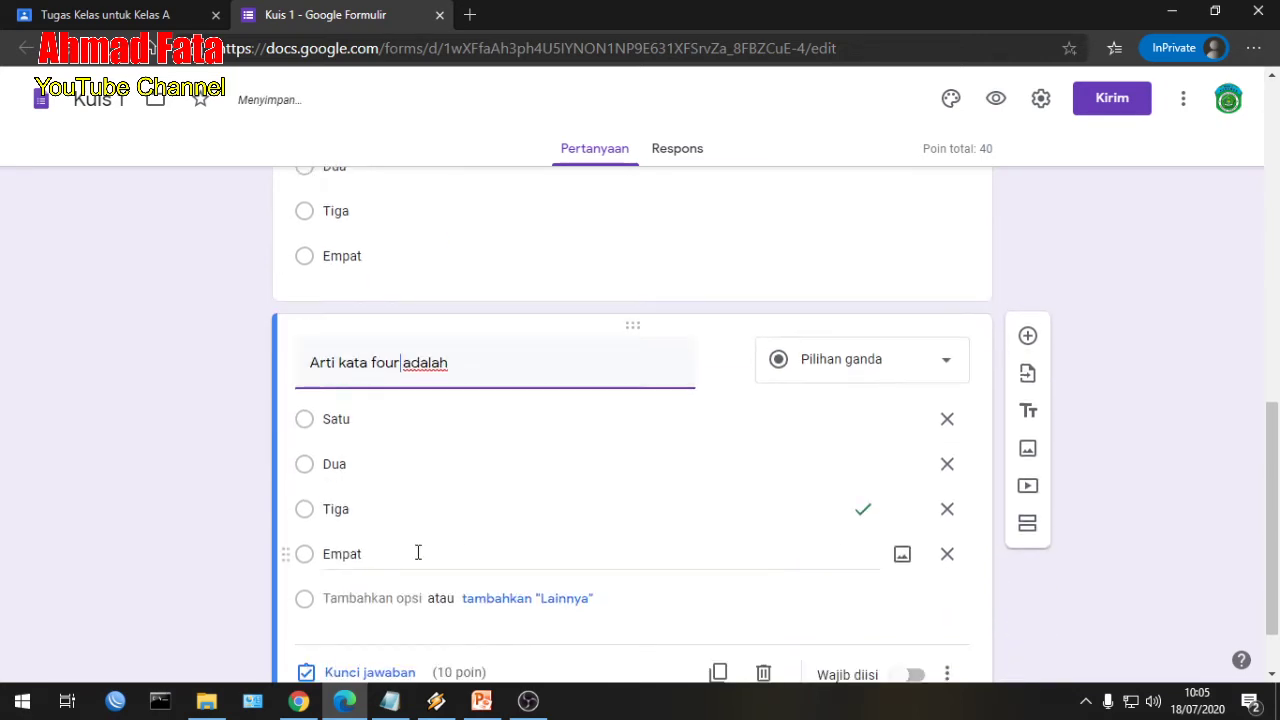
left_click(352, 670)
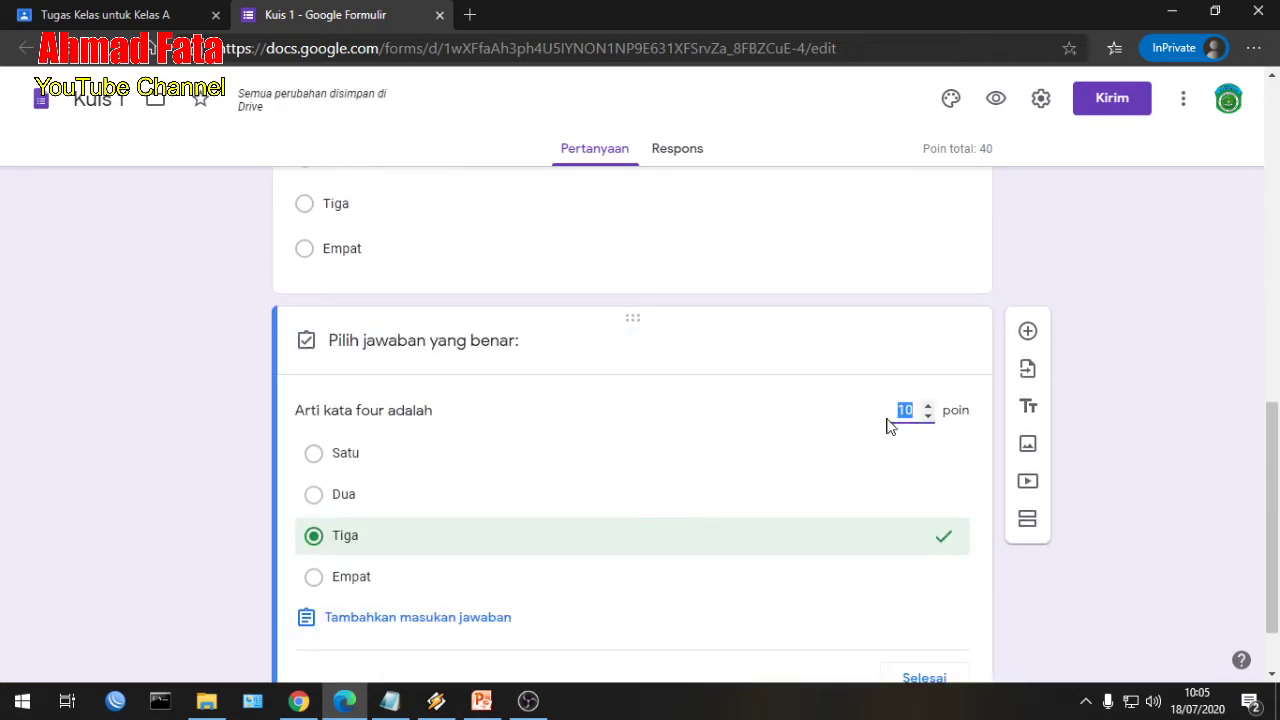
scroll(418, 565, "down", 2)
left_click(313, 488)
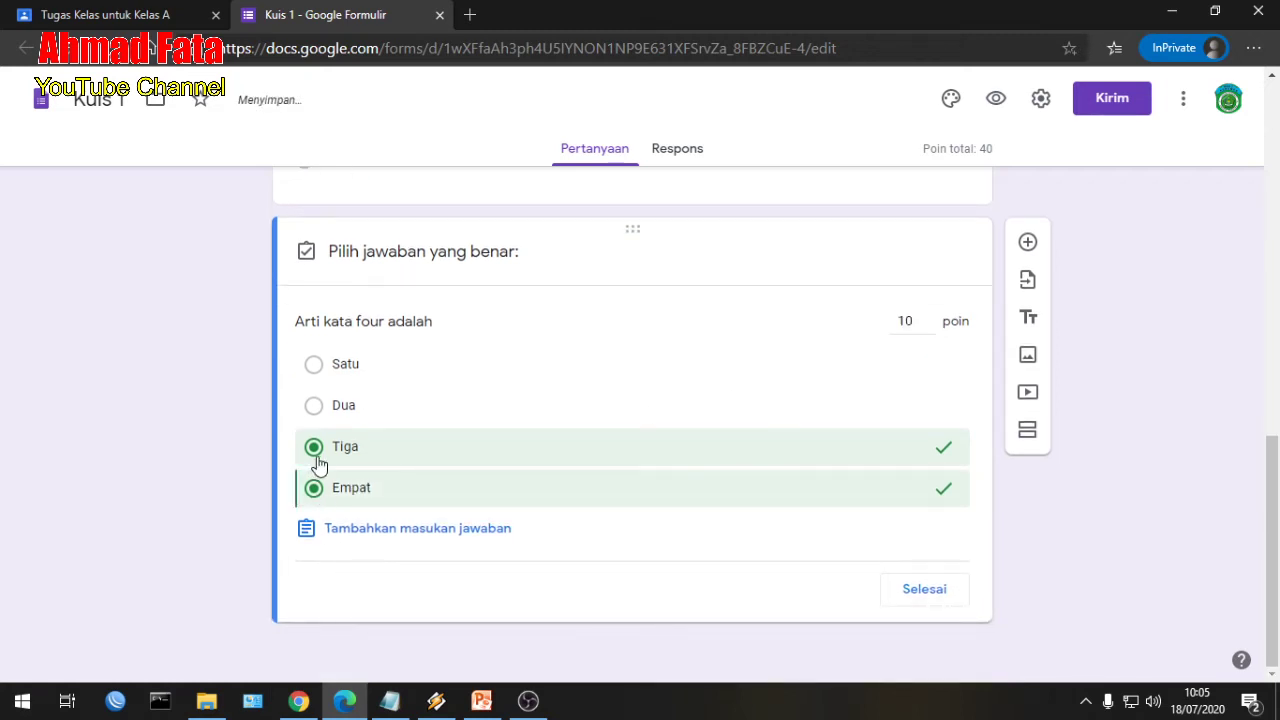
left_click(314, 448)
left_click(898, 590)
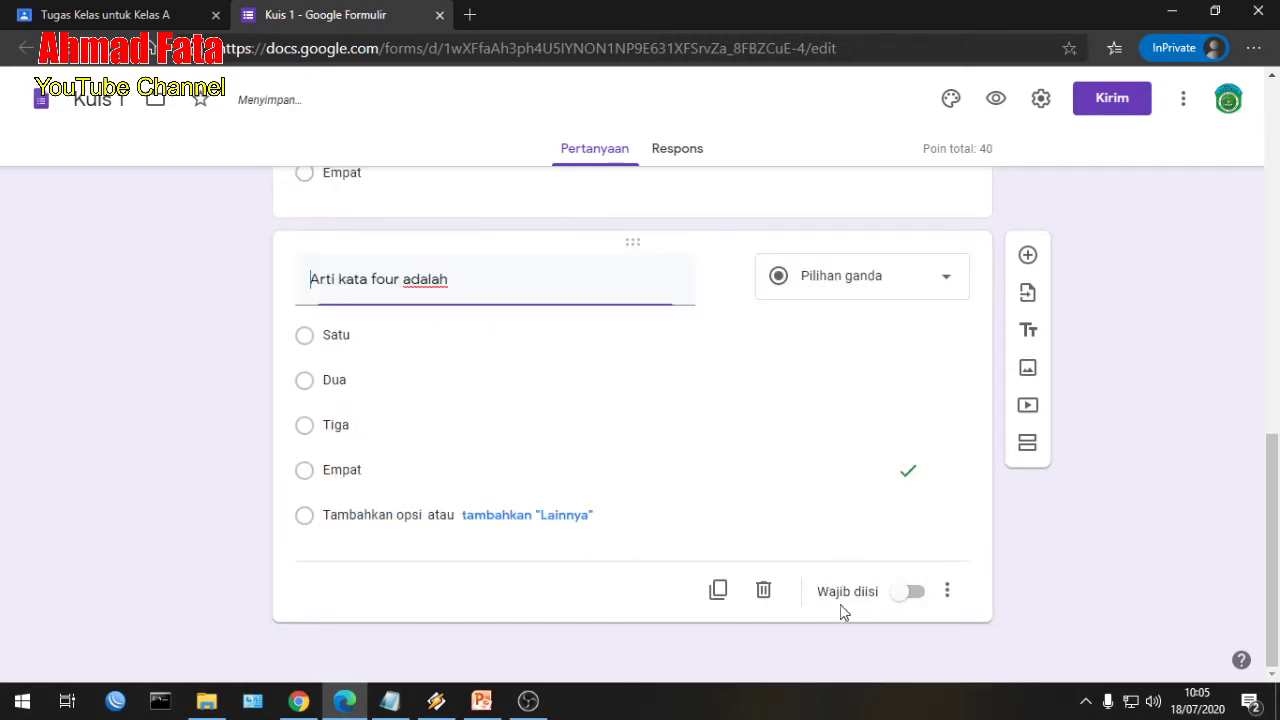
scroll(438, 458, "up", 15)
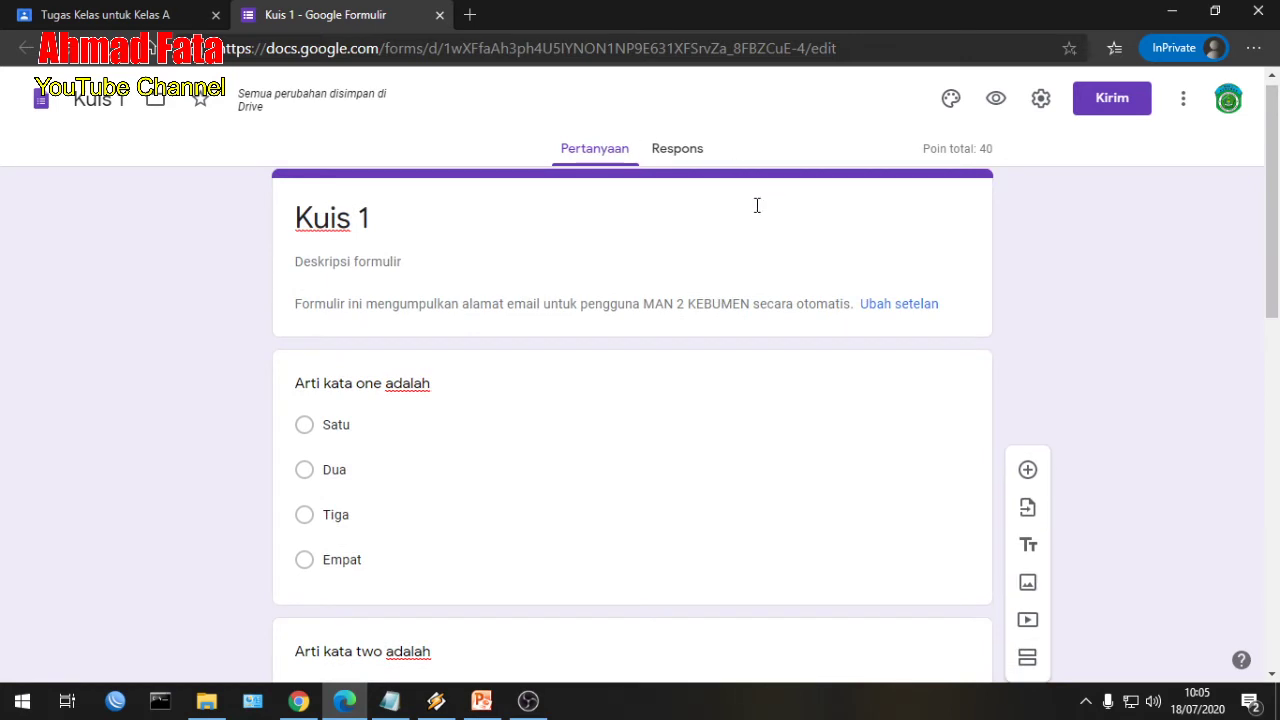
Set a new spreadsheet named "Kuis 1 (Respons)" as the destination for the form's responses
left_click(681, 158)
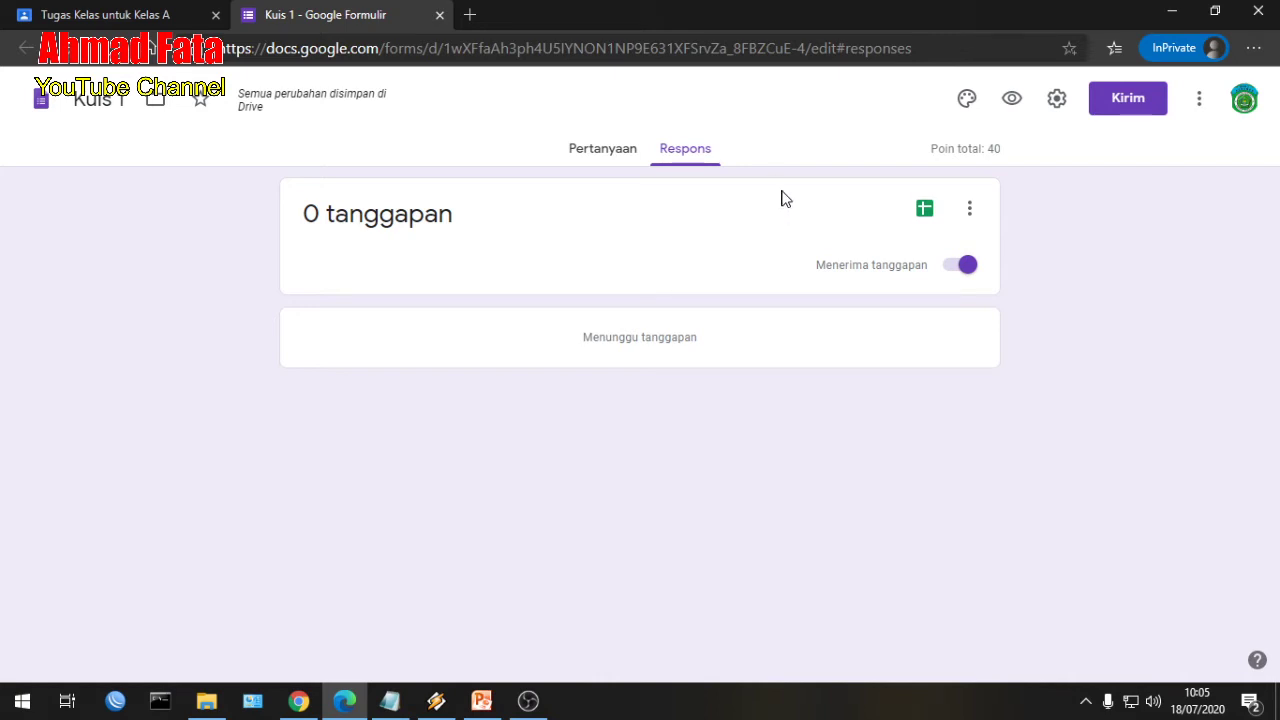
left_click(970, 214)
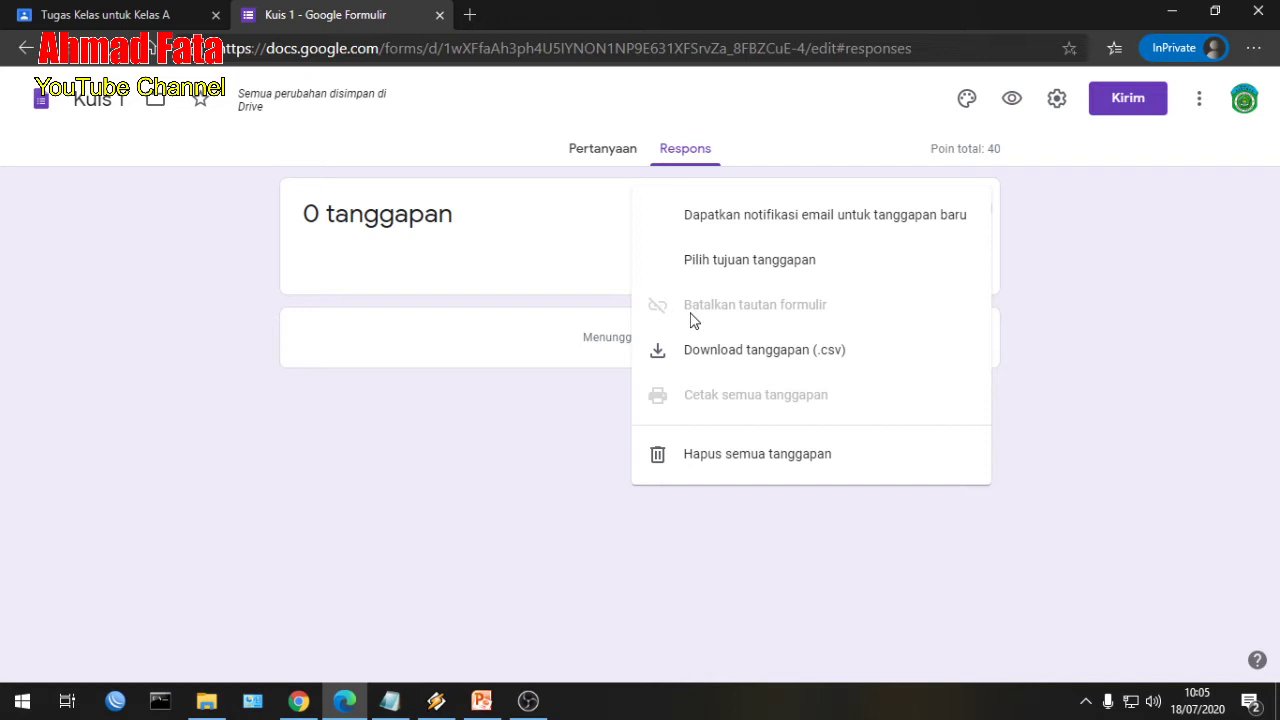
left_click(764, 266)
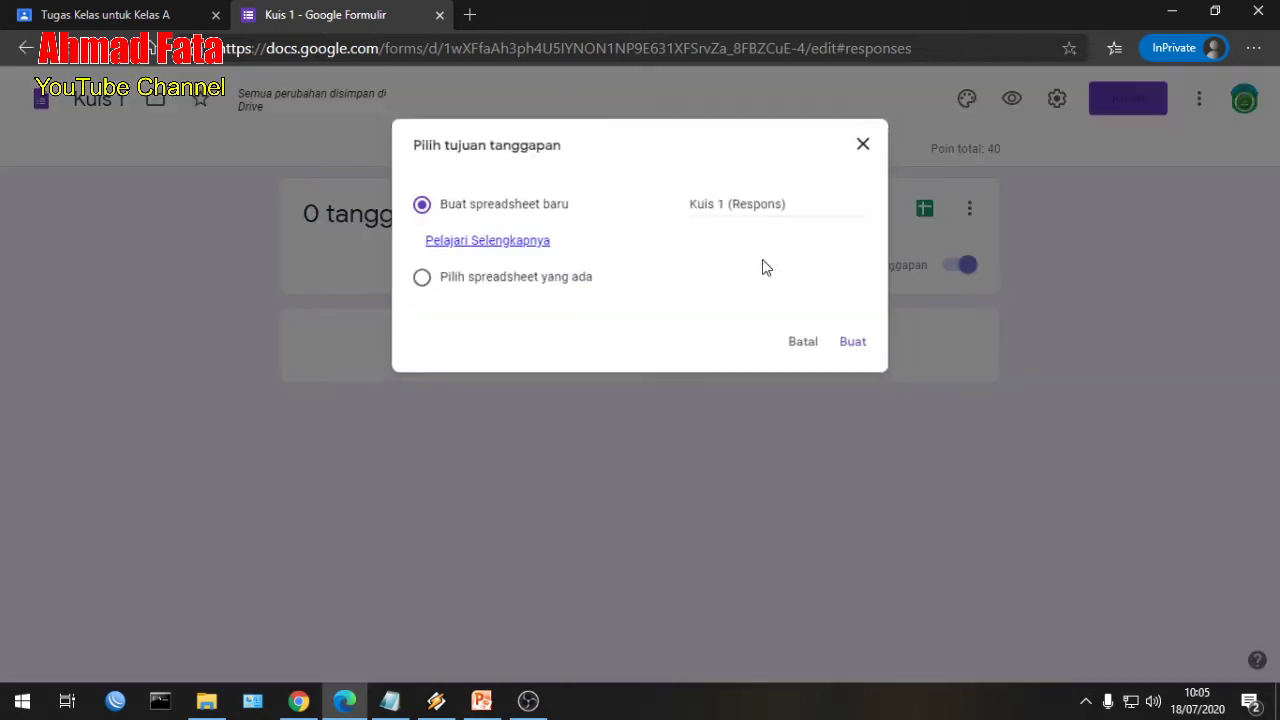
left_click(857, 350)
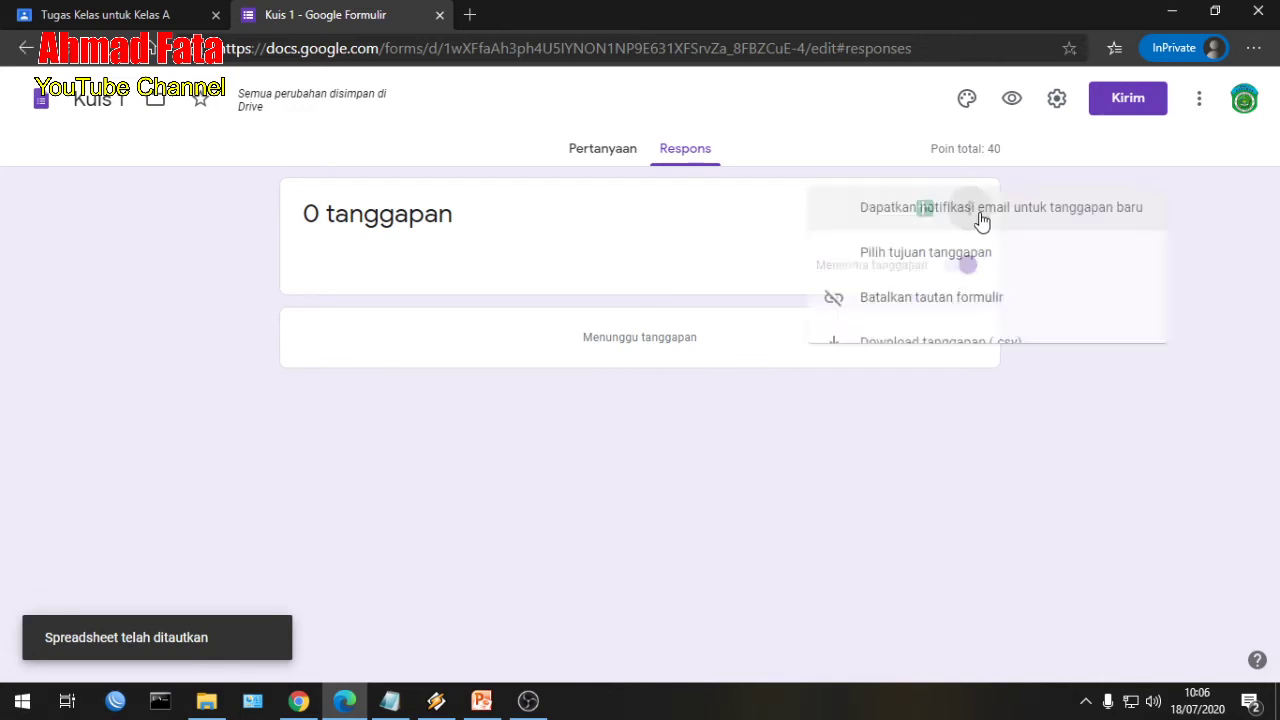
left_click(978, 216)
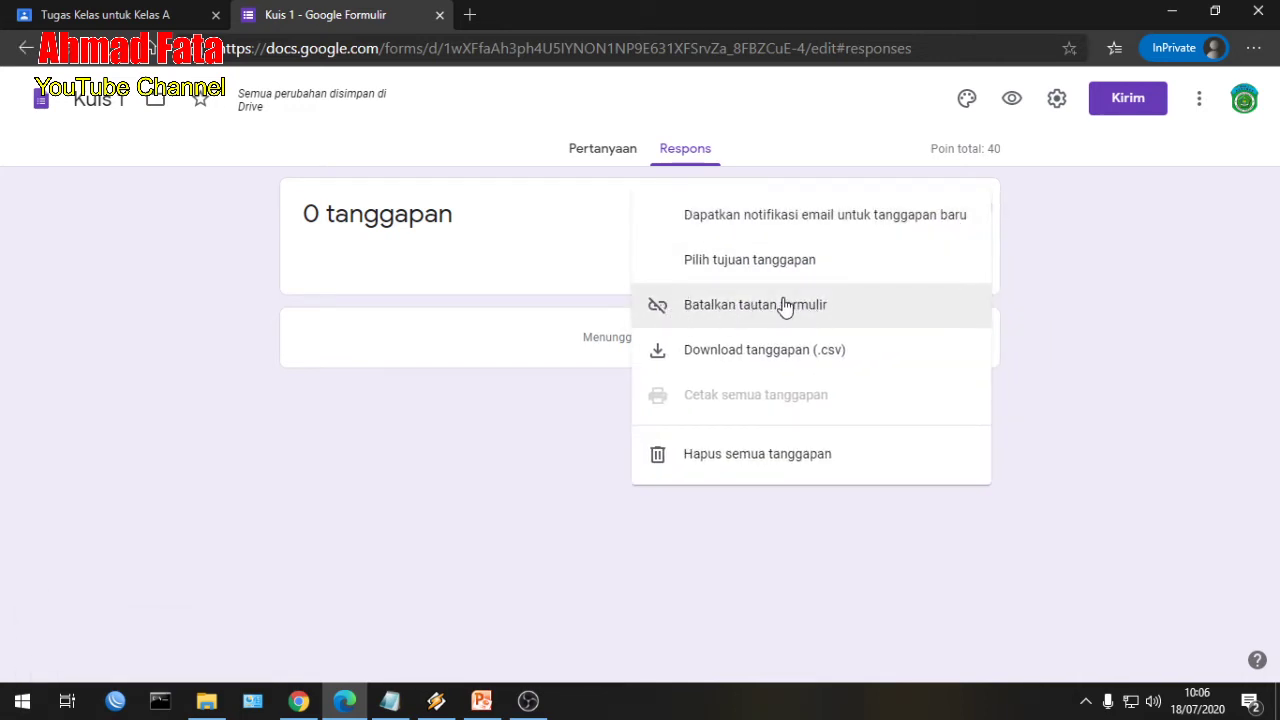
left_click(783, 306)
left_click(514, 471)
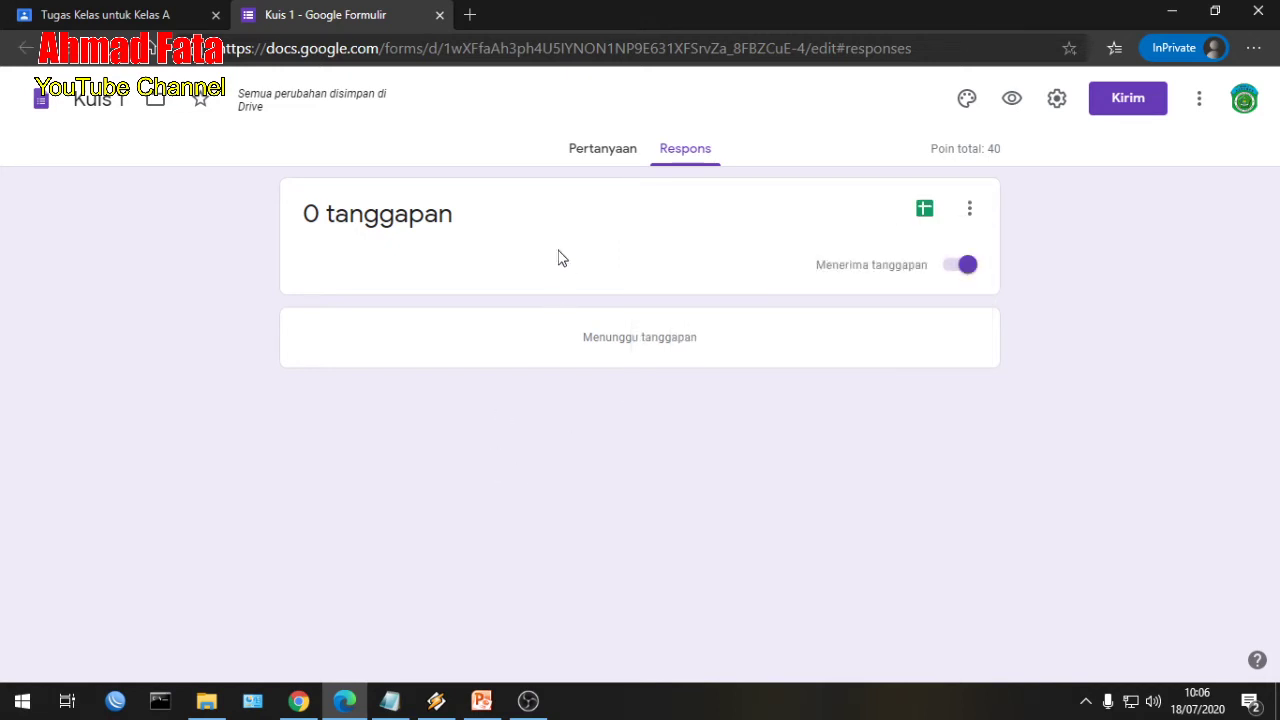
Review the quiz questions in the form editor and close the form
left_click(603, 150)
scroll(480, 417, "down", 6)
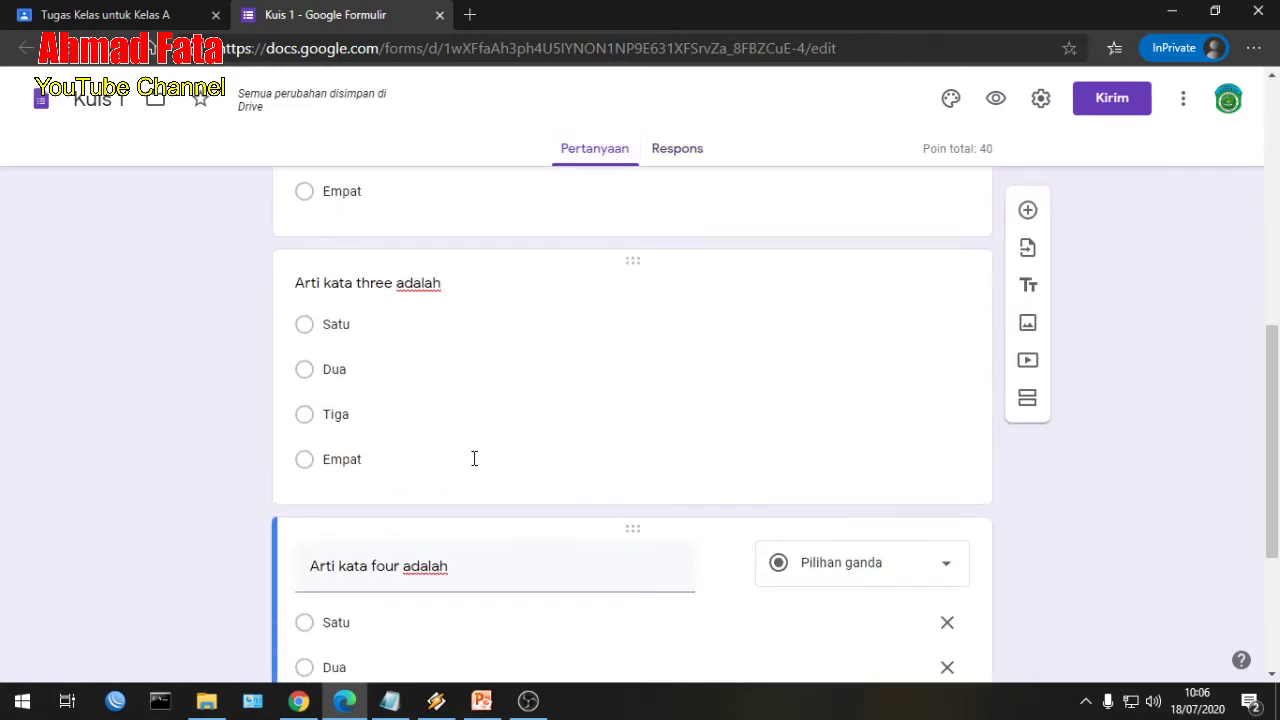
scroll(474, 457, "down", 2)
scroll(449, 440, "up", 4)
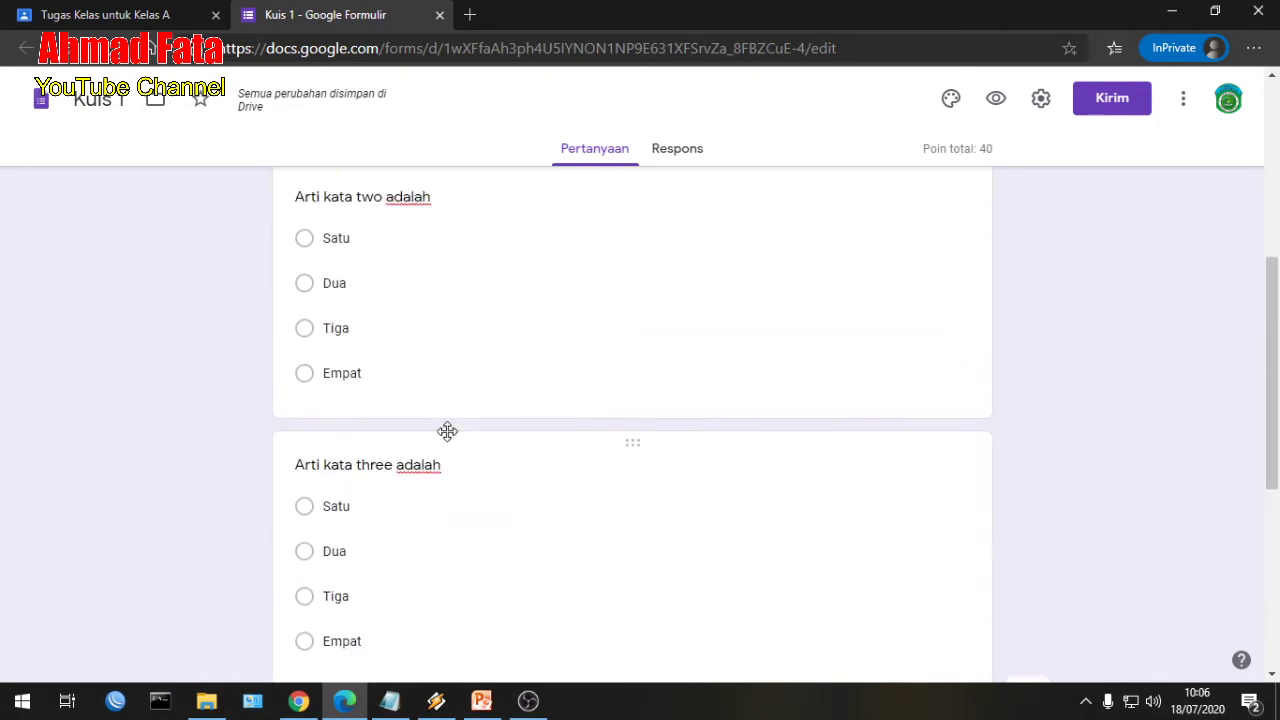
left_click(439, 14)
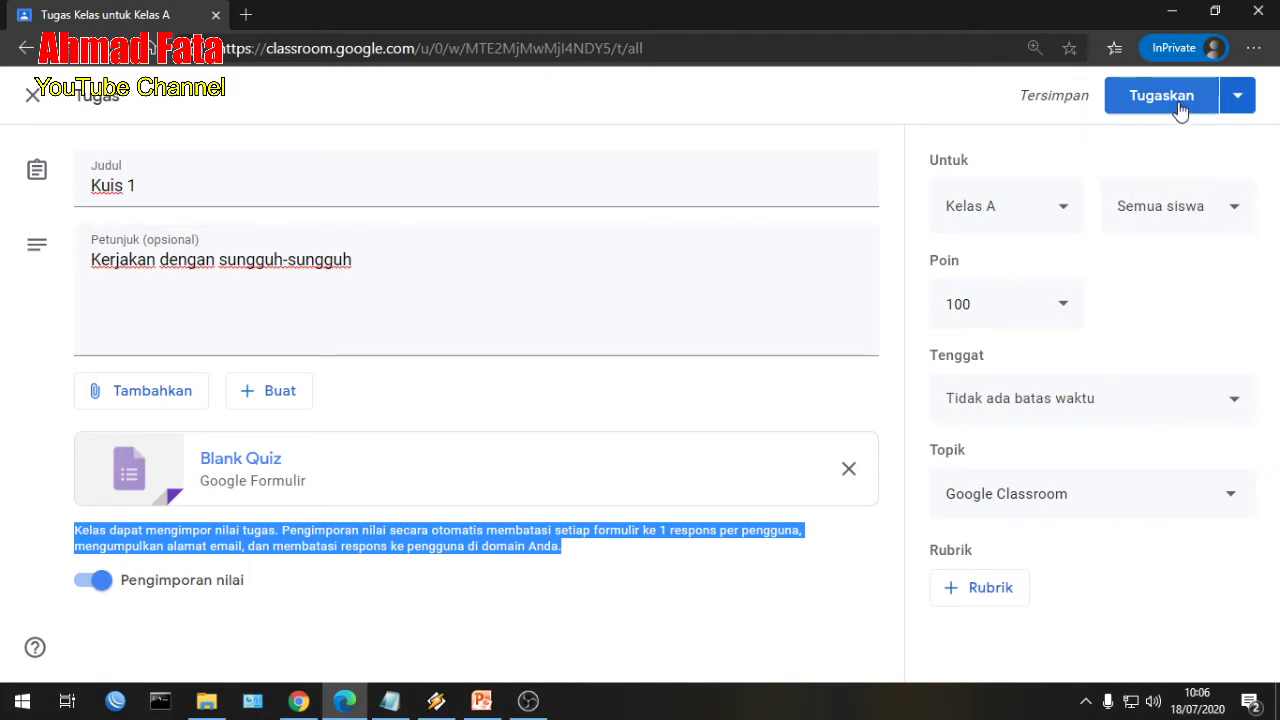
Assign the Kuis 1 task to all students of Kelas A
left_click(1240, 104)
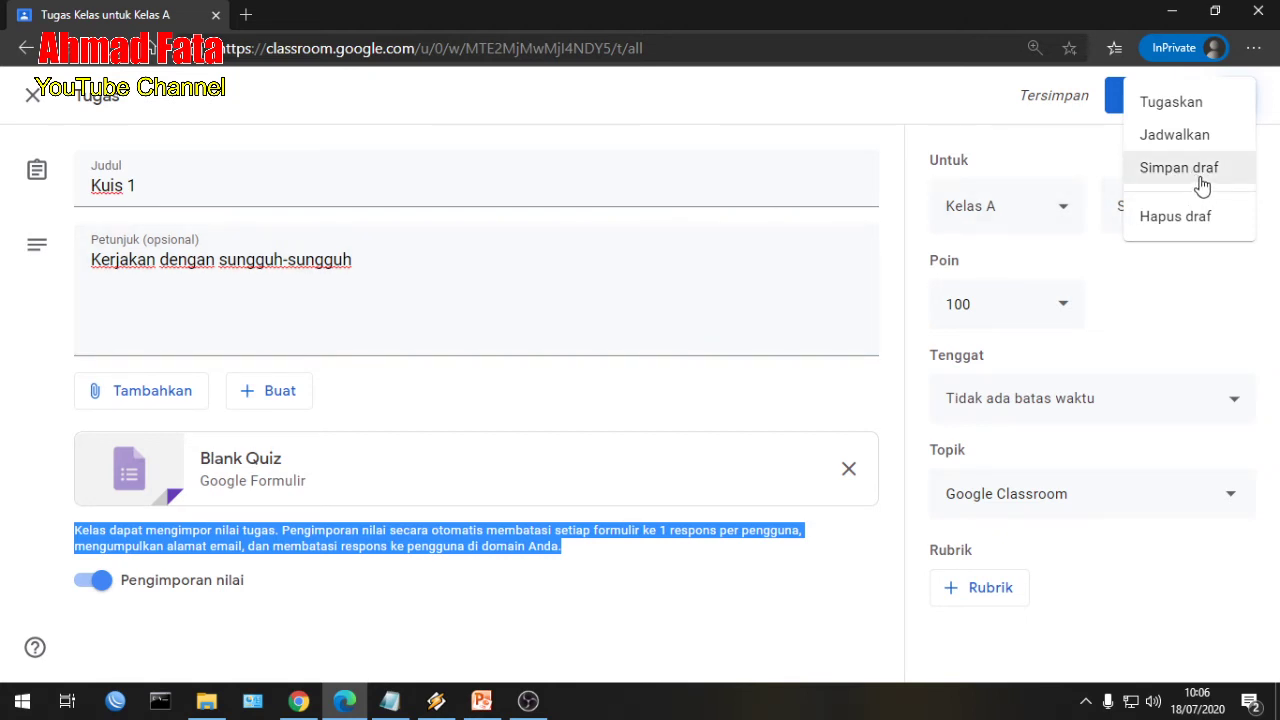
left_click(1088, 172)
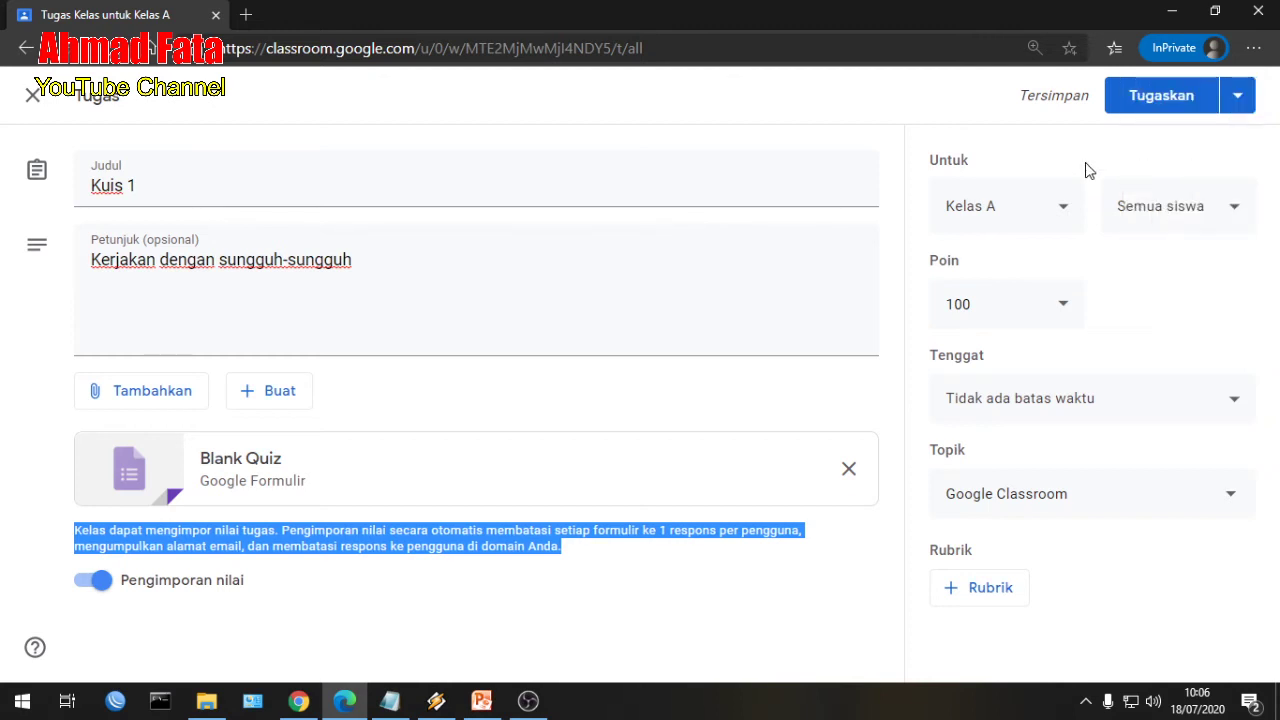
left_click(1153, 97)
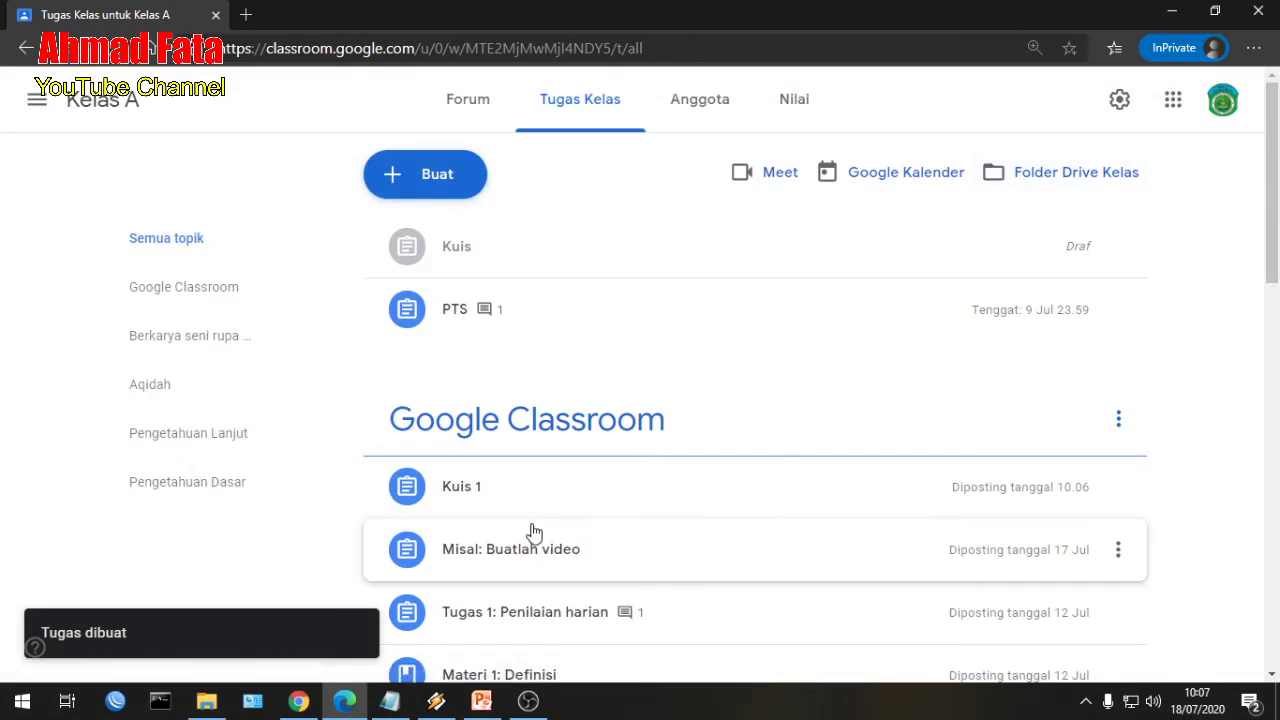
Check the posted Kuis 1 assignment under the Google Classroom topic and in the class forum
scroll(540, 470, "down", 2)
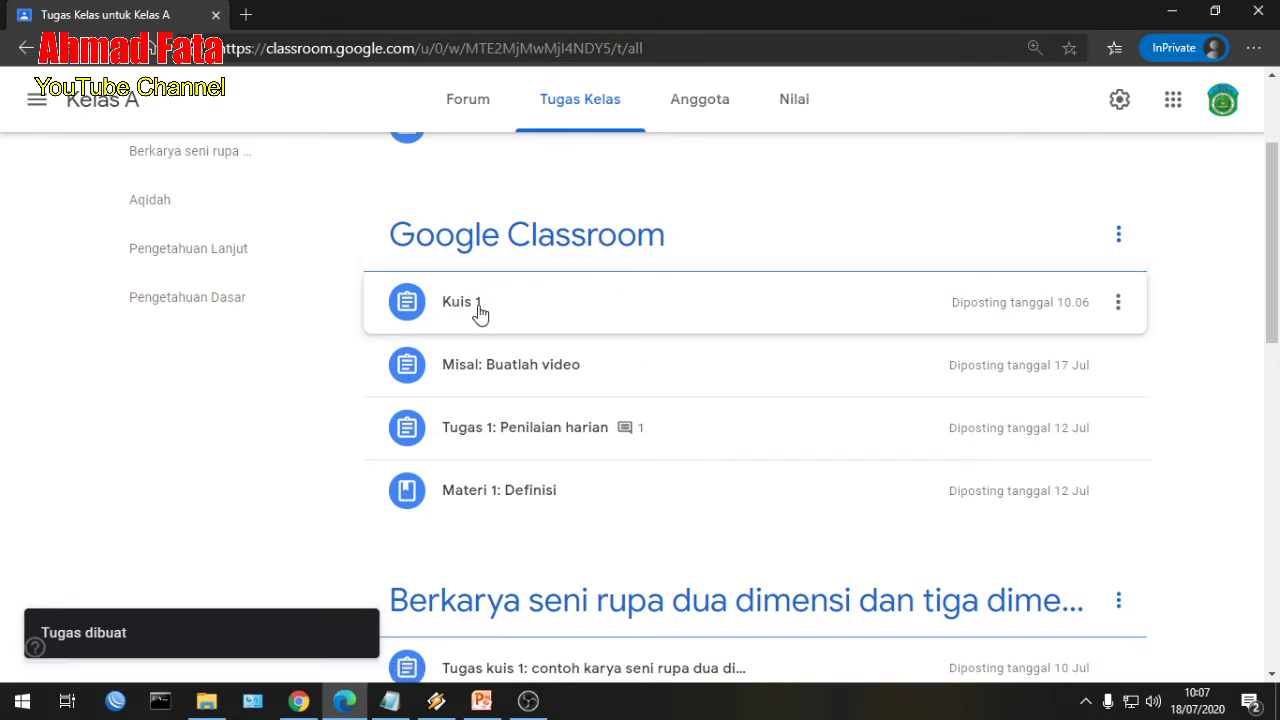
left_click(499, 128)
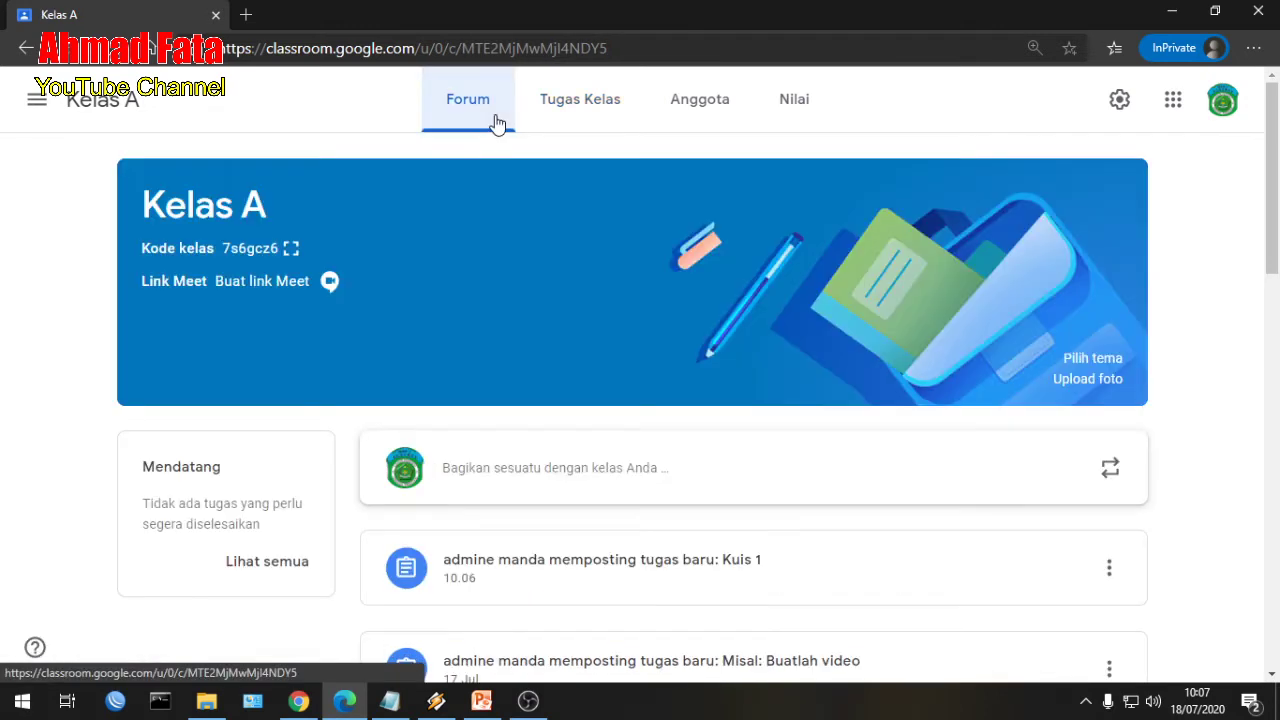
scroll(540, 354, "down", 2)
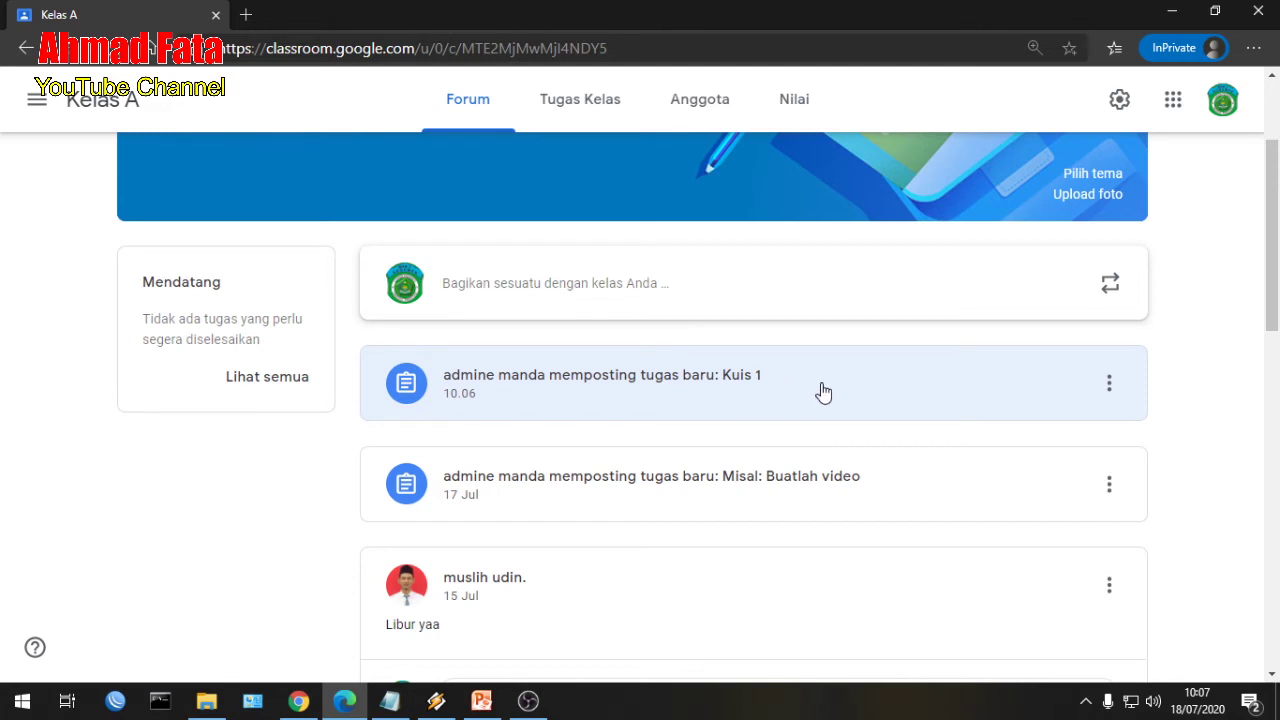
scroll(740, 400, "up", 2)
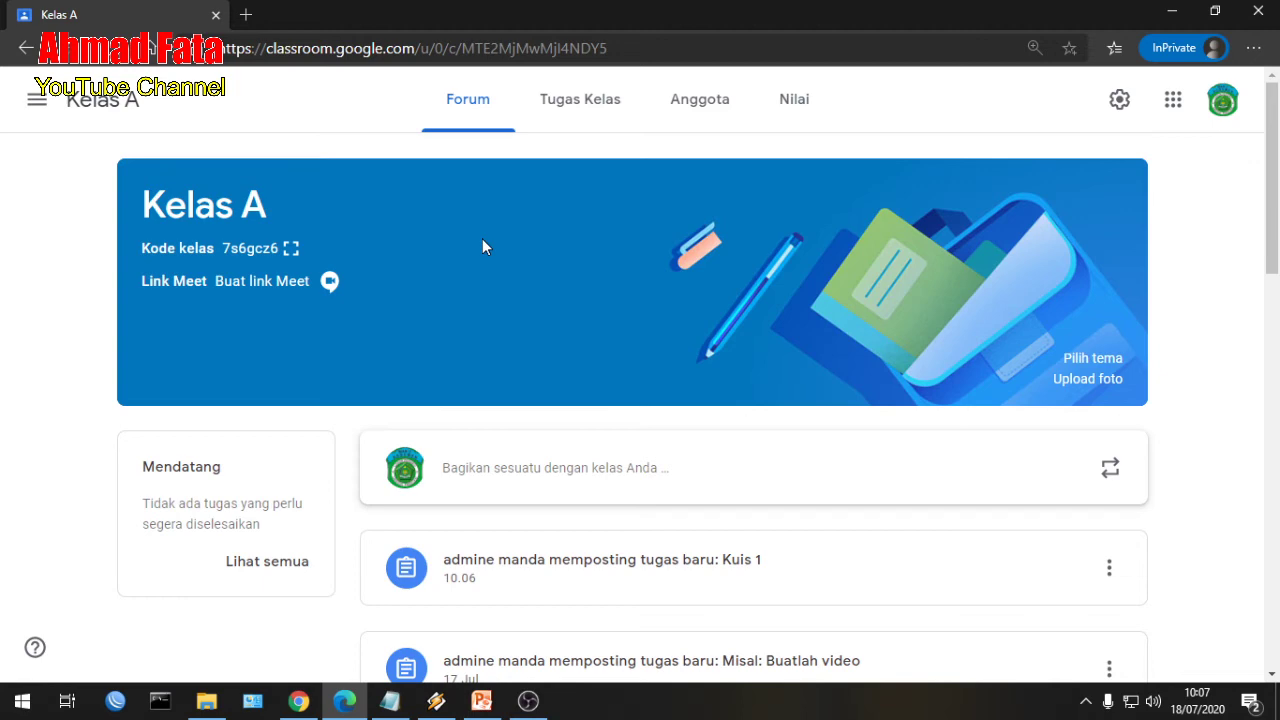
Check the roles slide in PowerPoint, return to Classroom, and switch to the student account in place of the teacher's
left_click(481, 700)
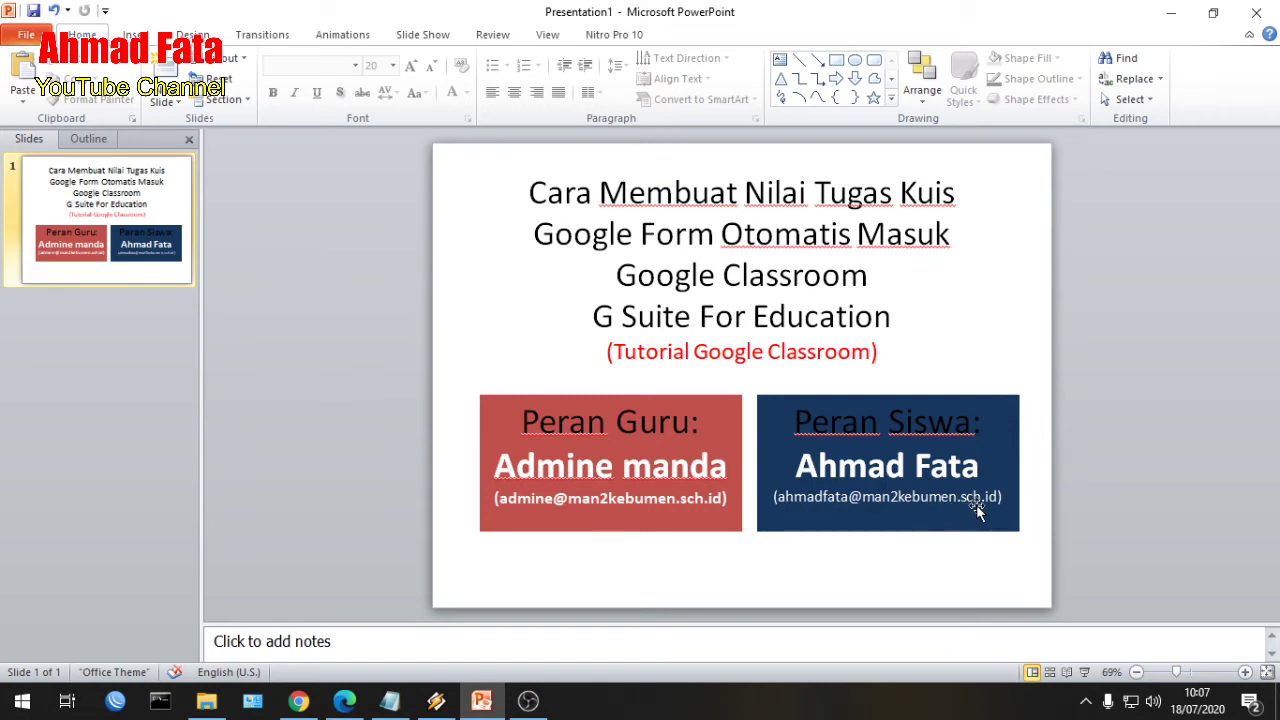
left_click(344, 700)
left_click(1224, 104)
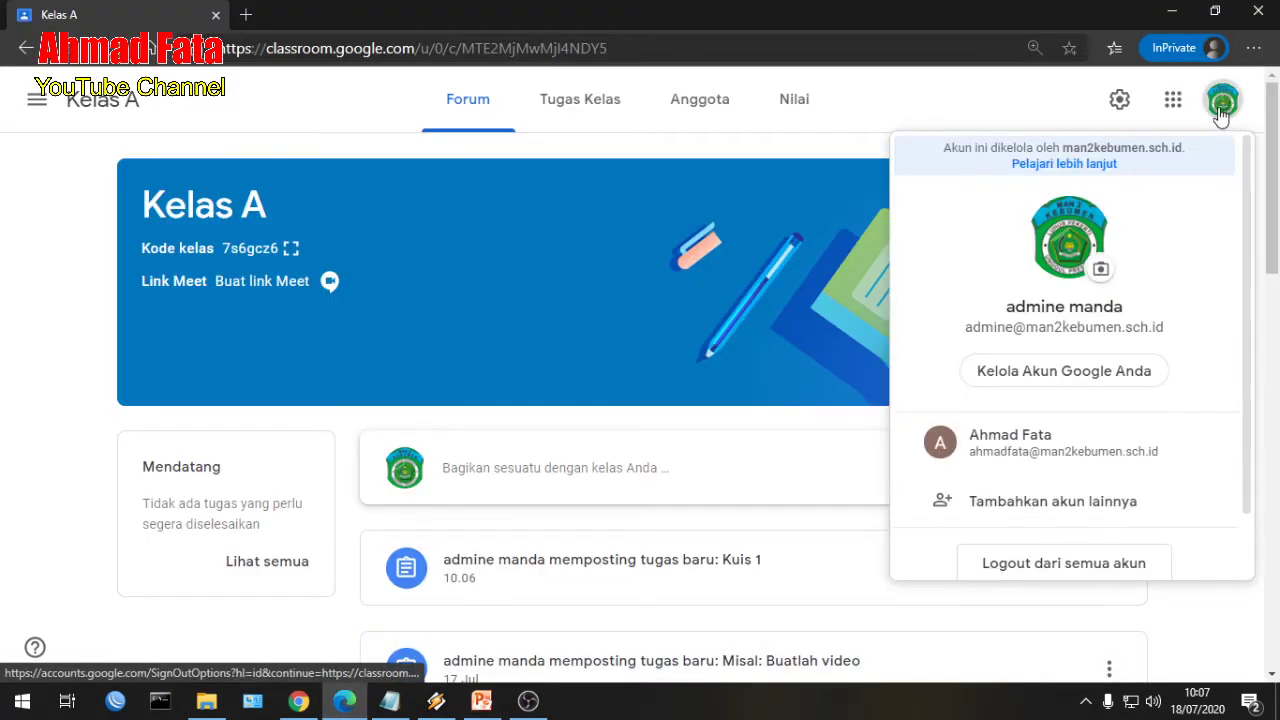
left_click(1029, 448)
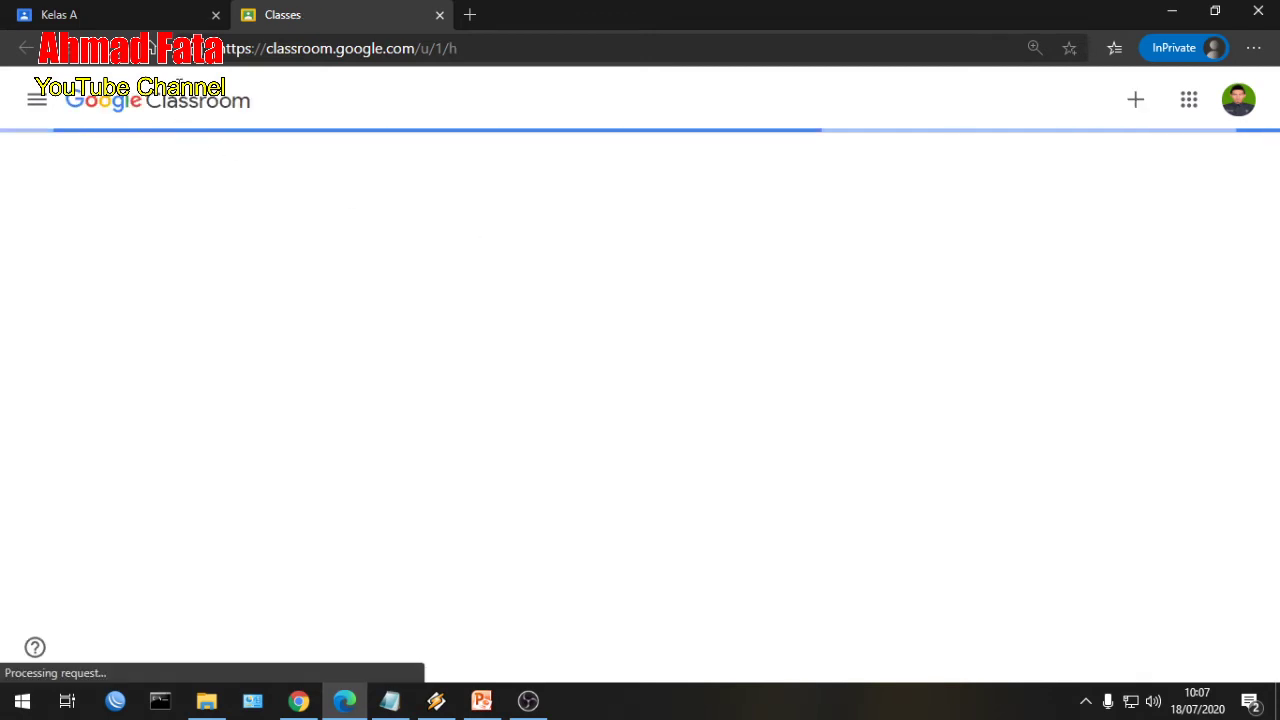
left_click(215, 16)
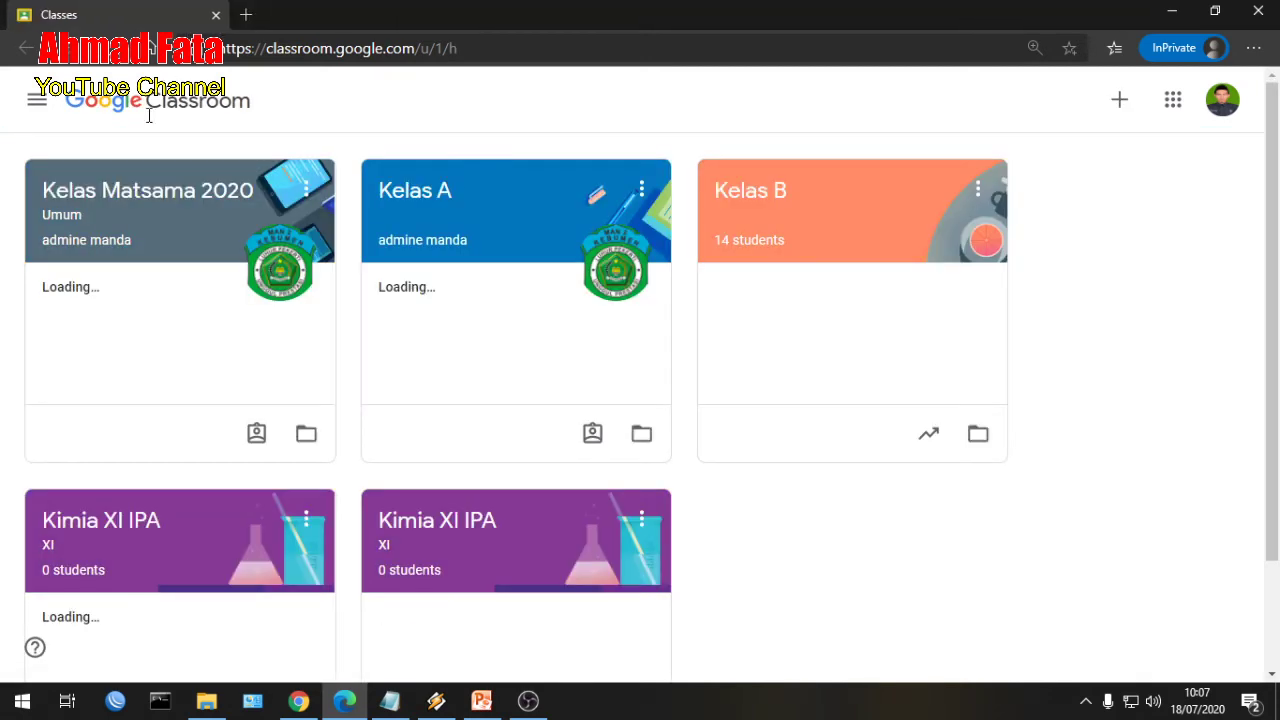
Open the Kuis 1 assignment in Kelas A as the student, dismissing the introductory tips
left_click(402, 192)
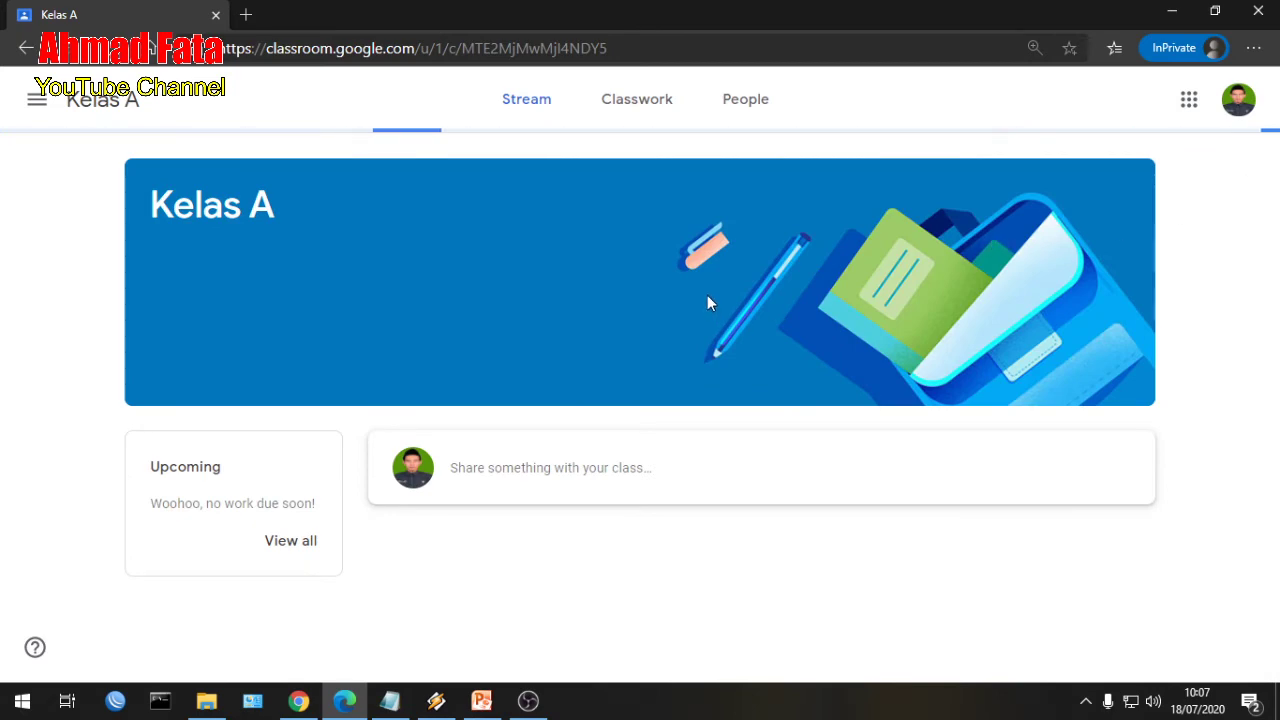
scroll(443, 234, "down", 2)
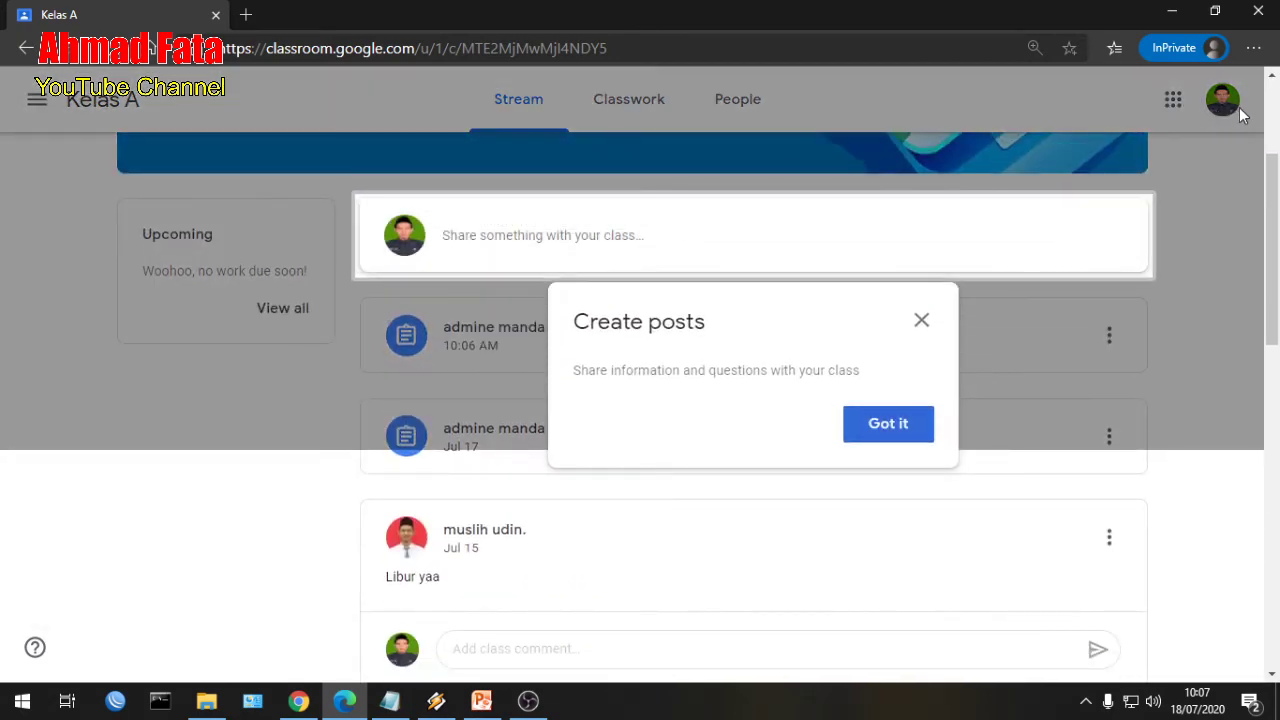
left_click(910, 440)
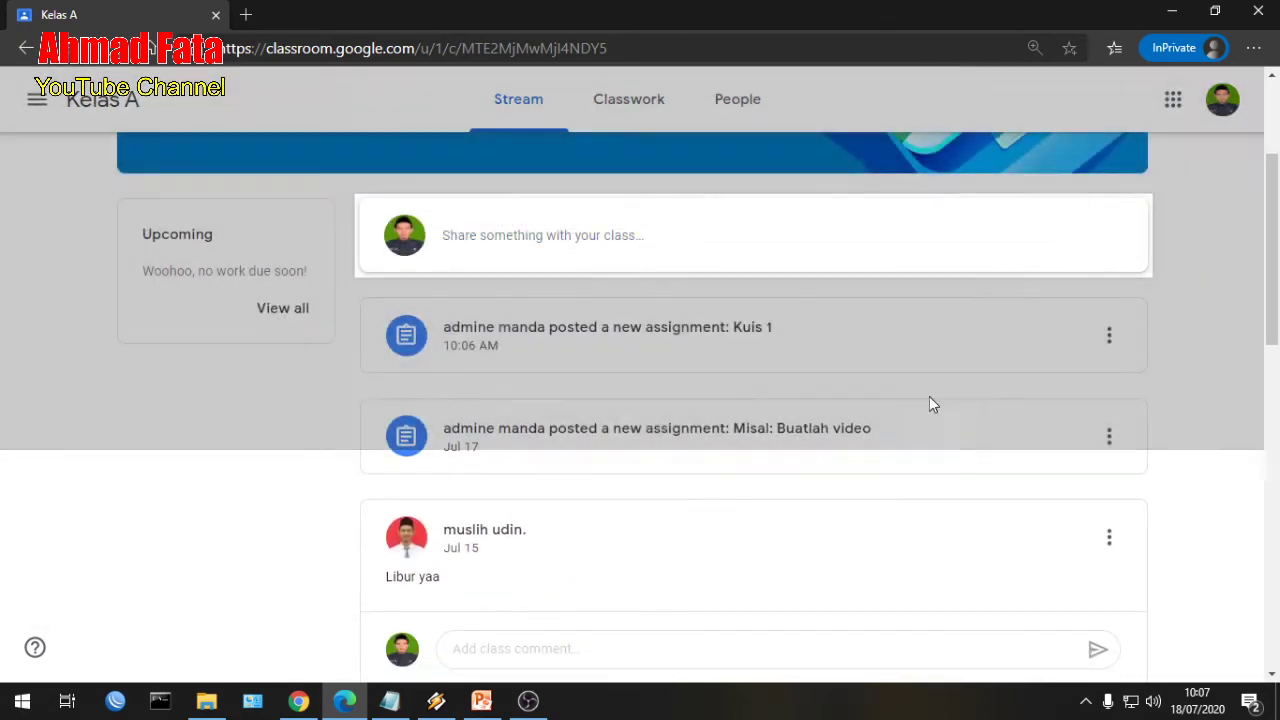
scroll(800, 363, "up", 1)
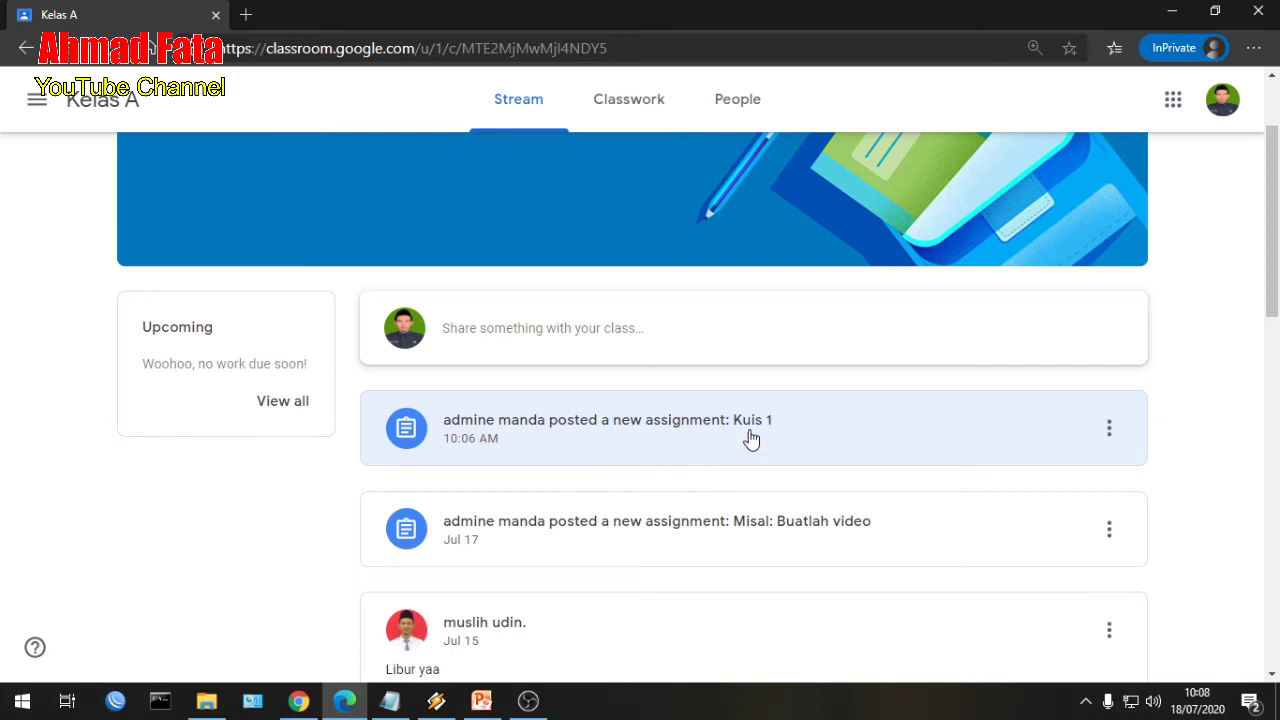
left_click(694, 434)
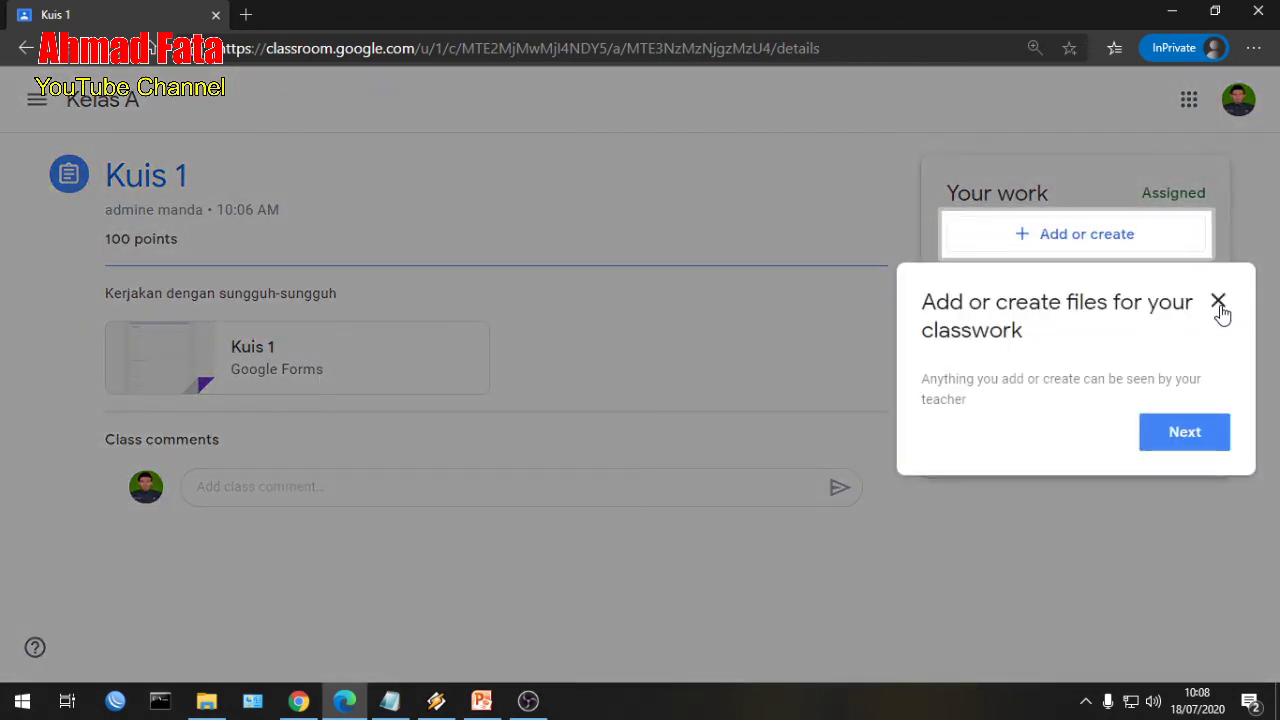
left_click(1219, 304)
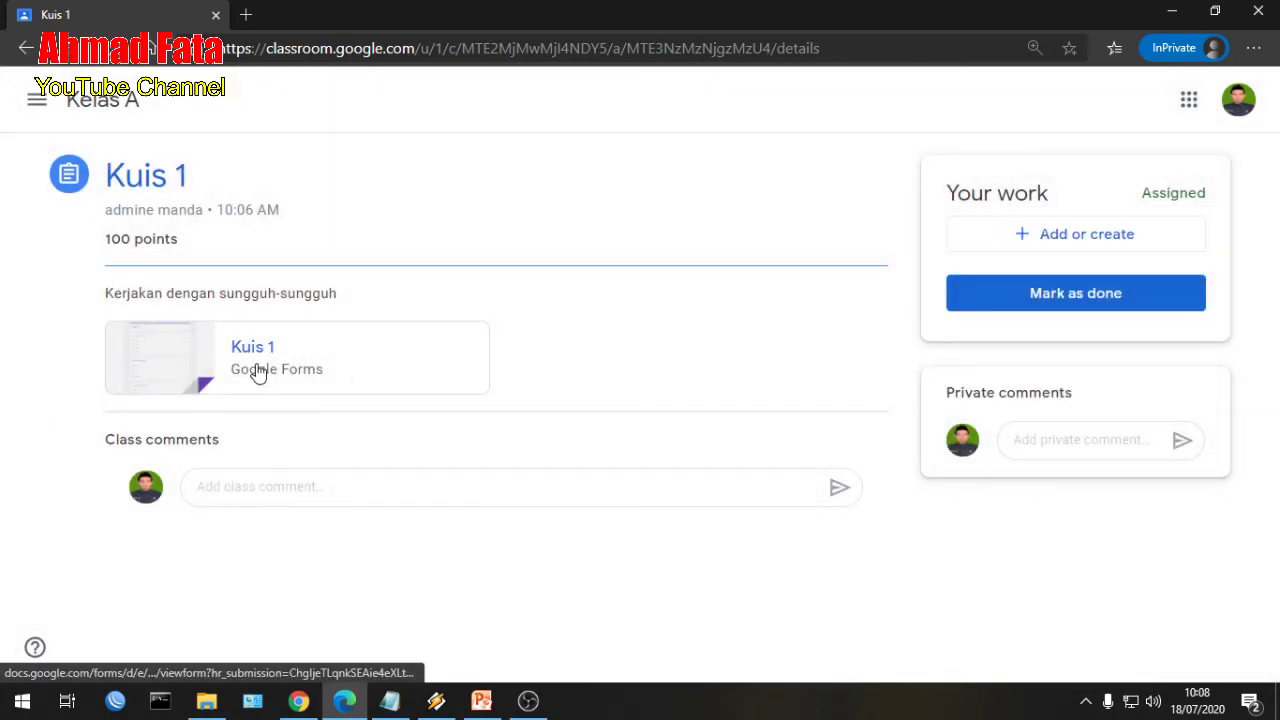
Enter the class comment "Komentar yang teman sekelas kana bisa tau" and the private comment "Komentar Pribadi" without posting them
left_click(227, 486)
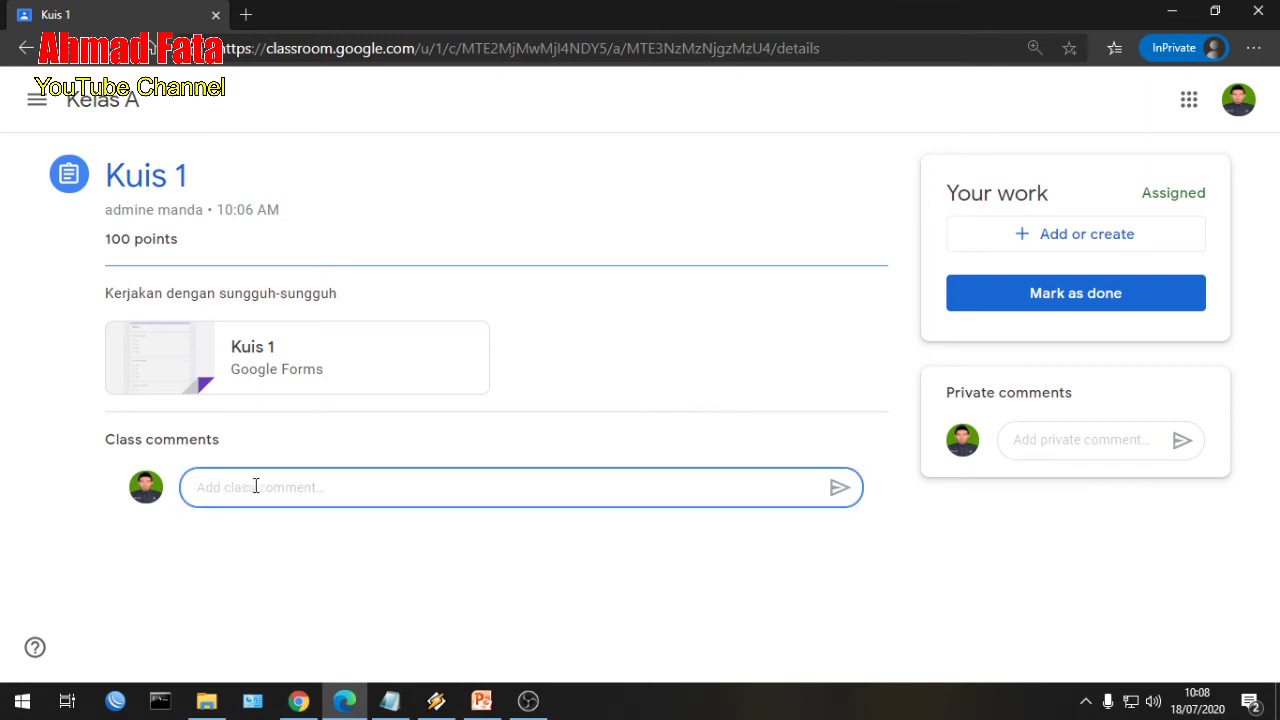
type("Komentar")
type("yang teman sekelas kana bisa tau")
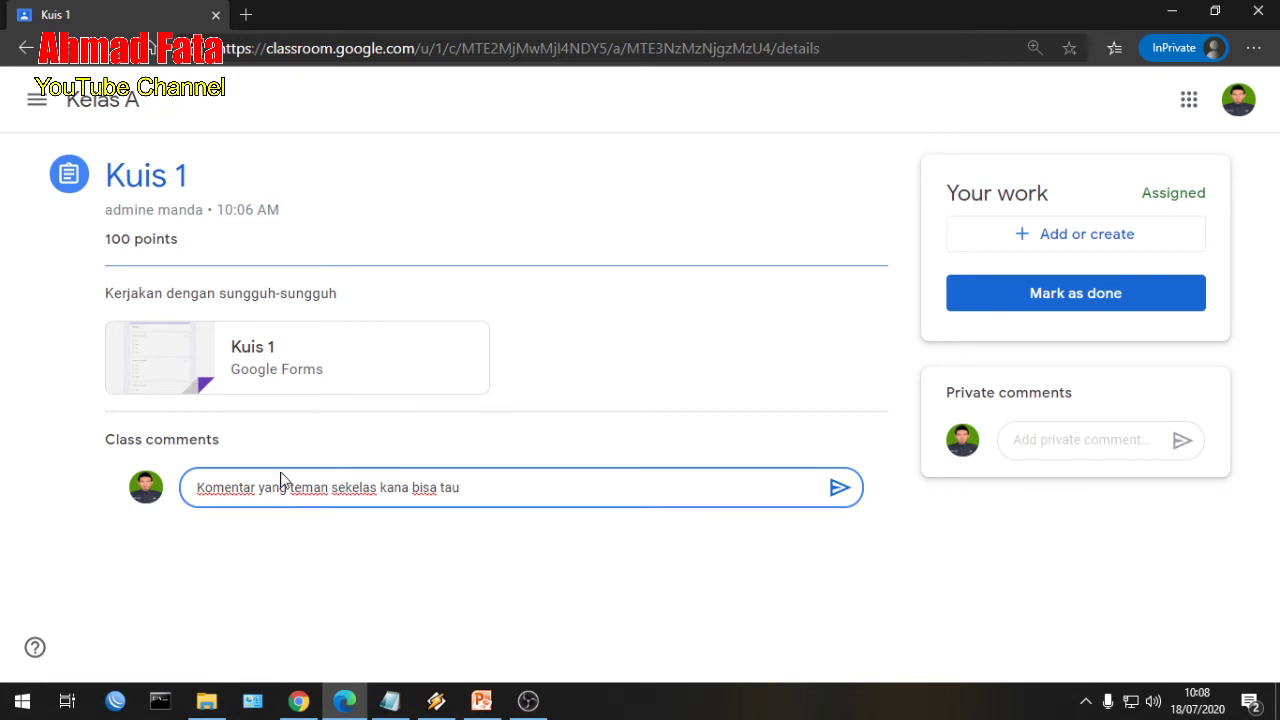
left_click(1056, 442)
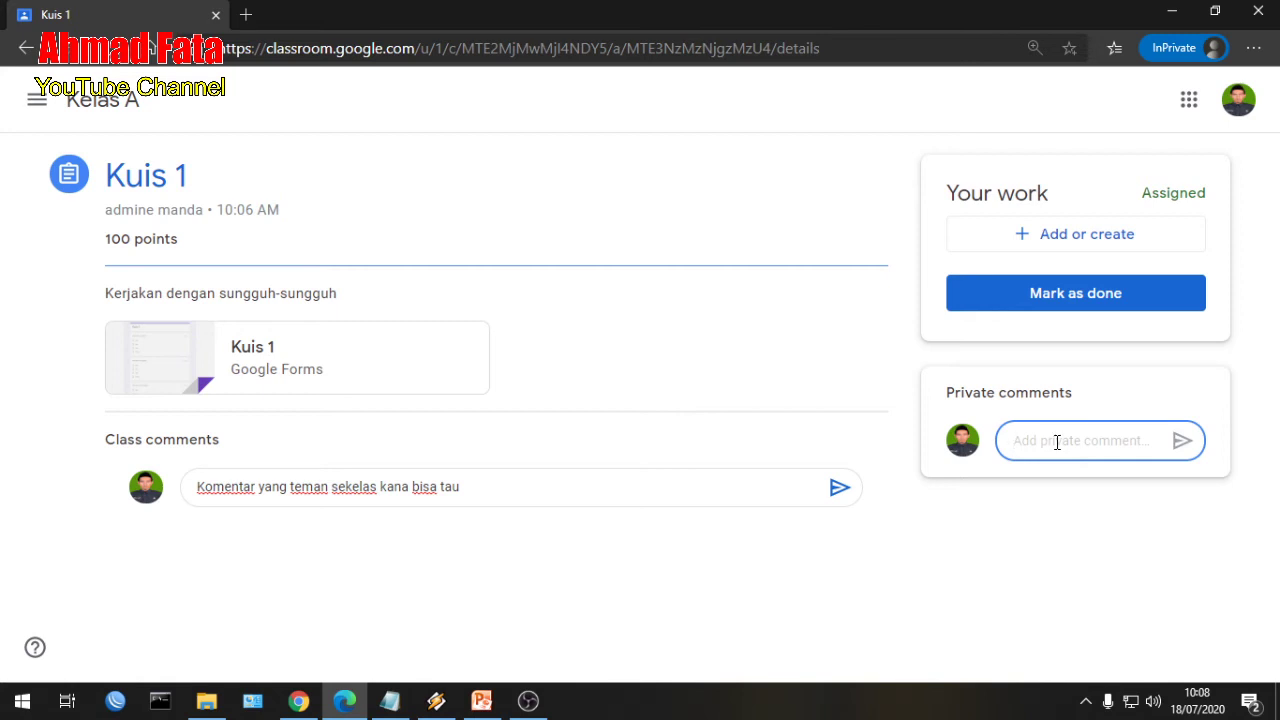
type("Komentar Pribadi")
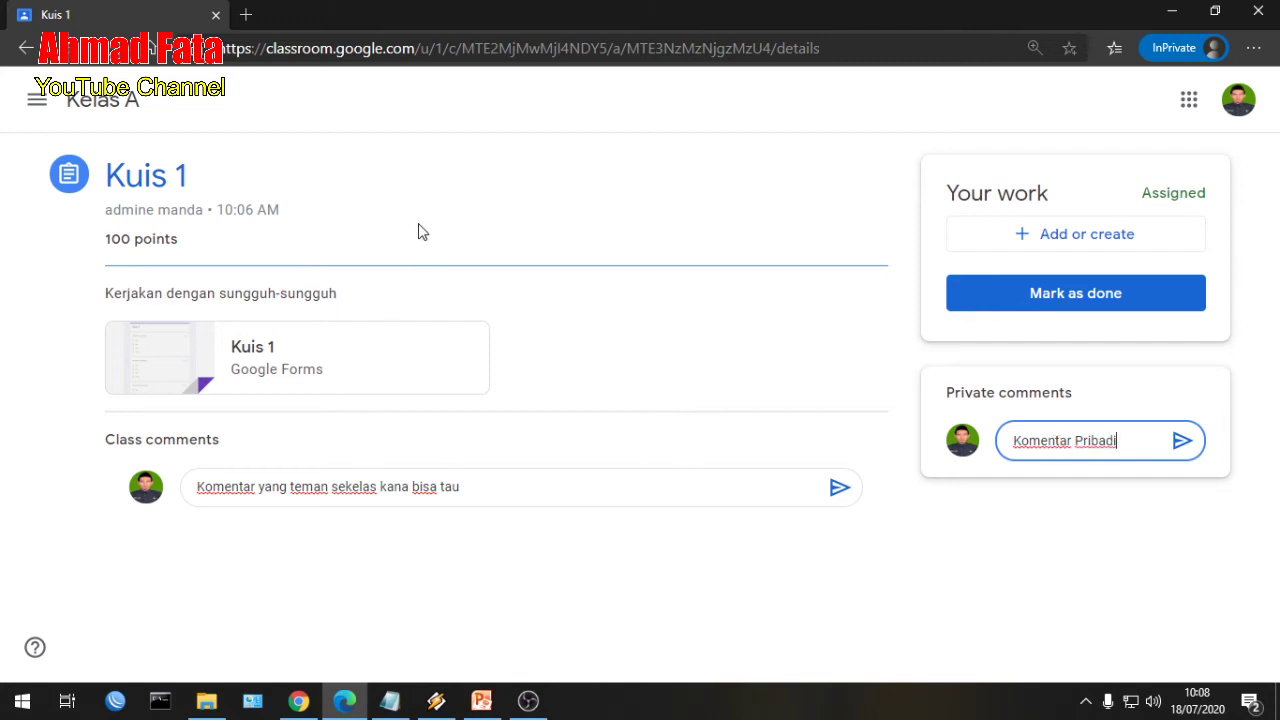
Open the attached Kuis 1 form, answer Satu, Satu, Tiga and Empat to the four questions in order, and submit it
left_click(254, 369)
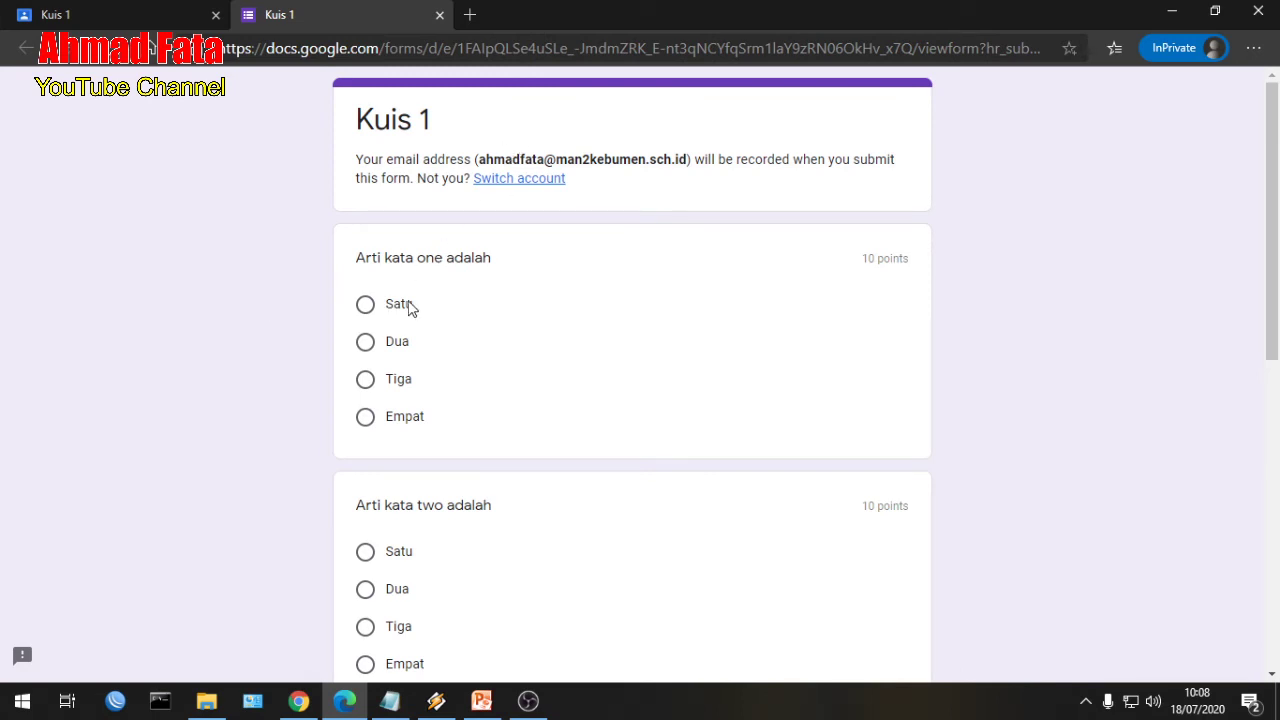
left_click(365, 304)
scroll(477, 363, "down", 2)
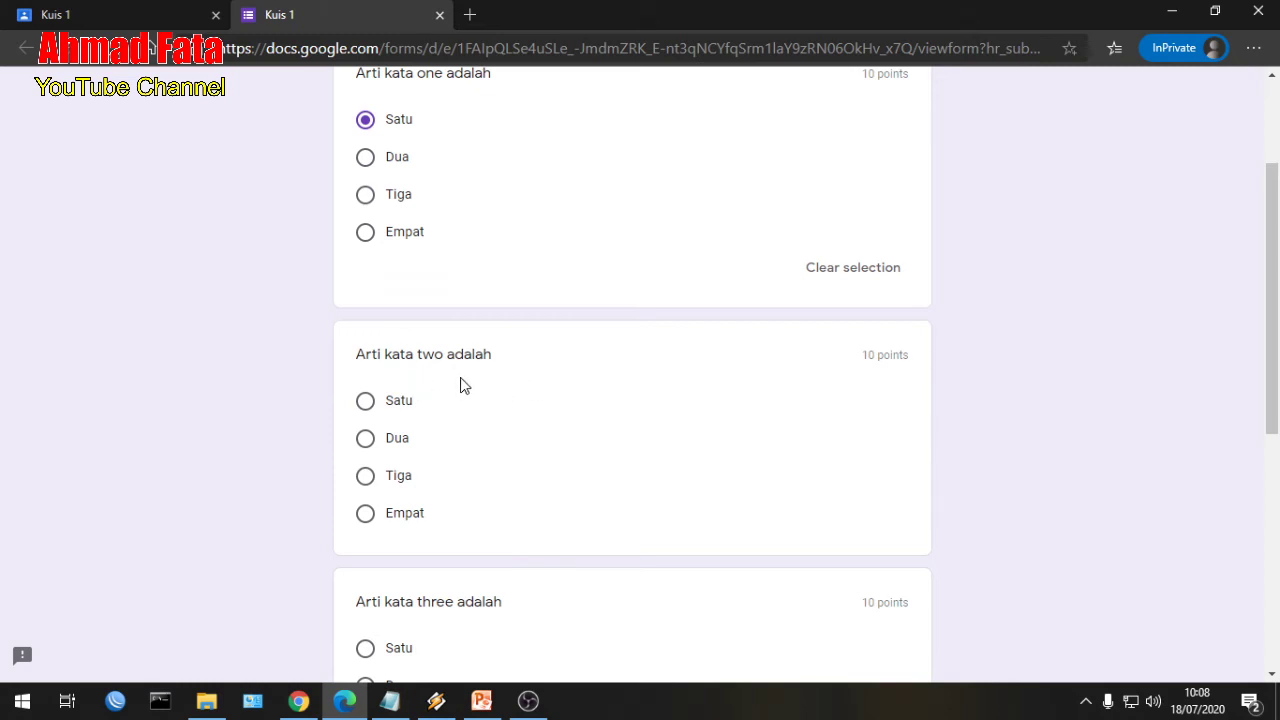
left_click(365, 402)
scroll(451, 437, "down", 2)
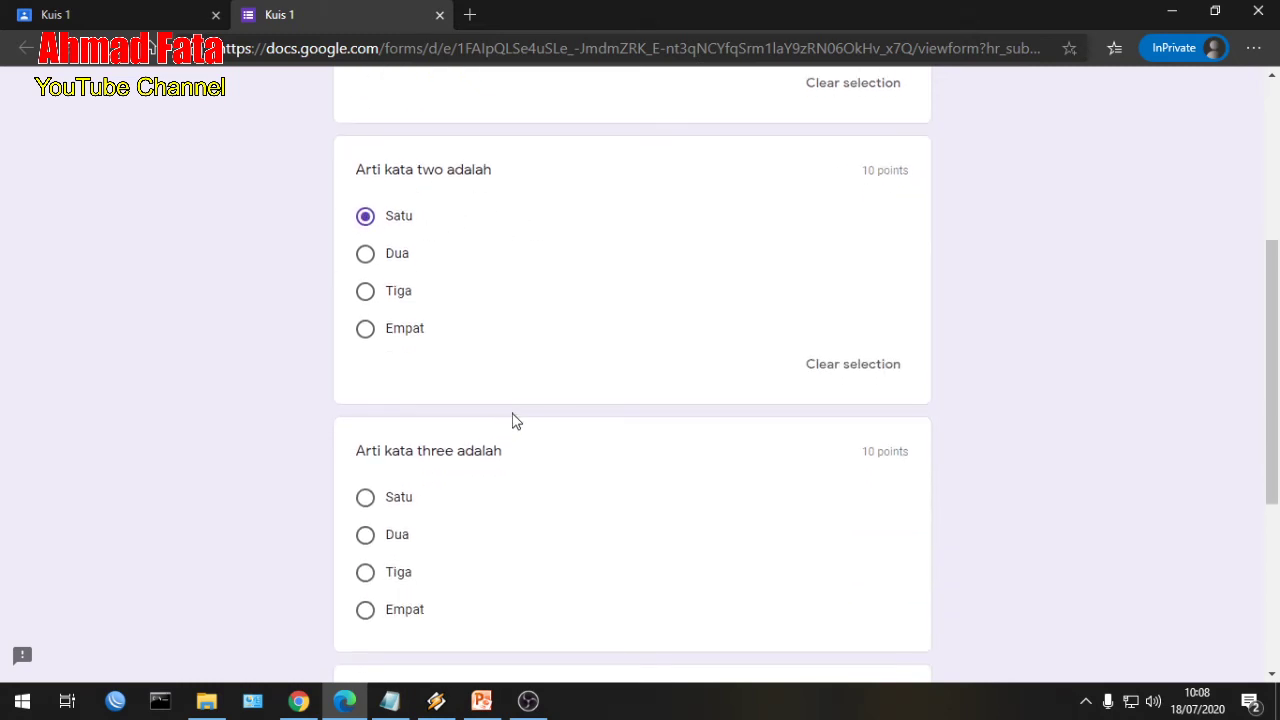
scroll(366, 500, "down", 1)
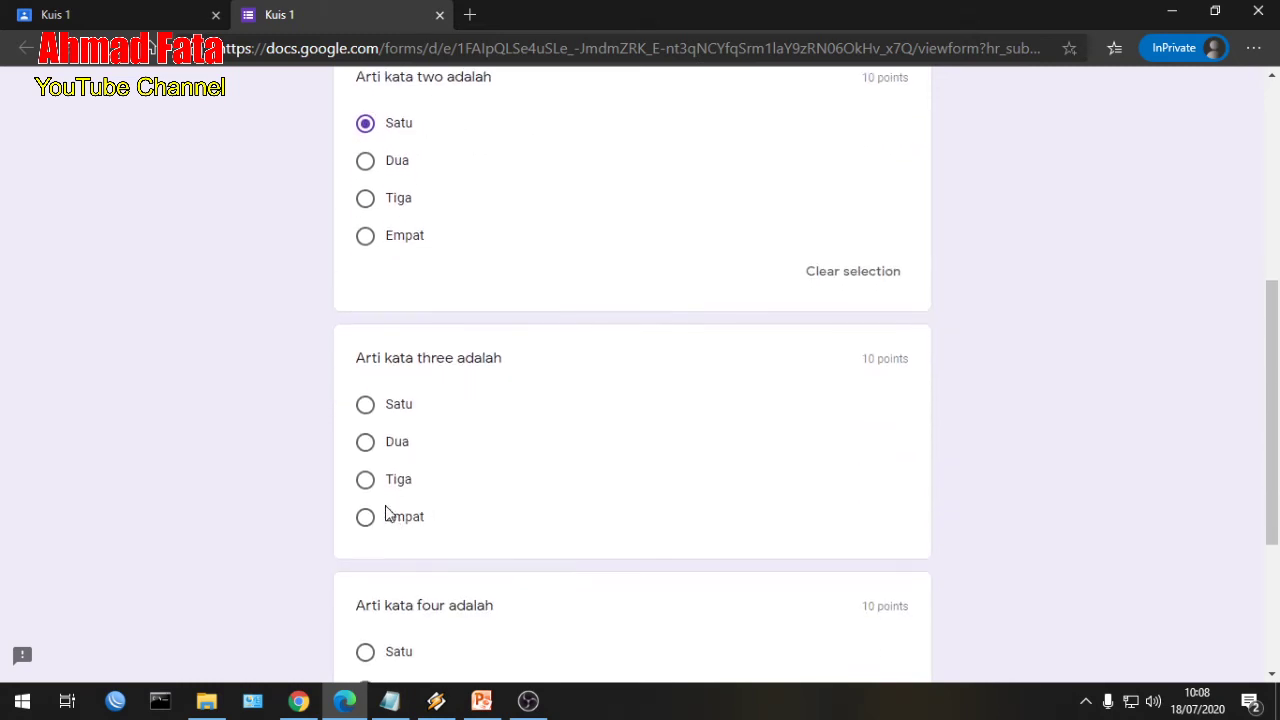
left_click(365, 482)
scroll(474, 486, "down", 3)
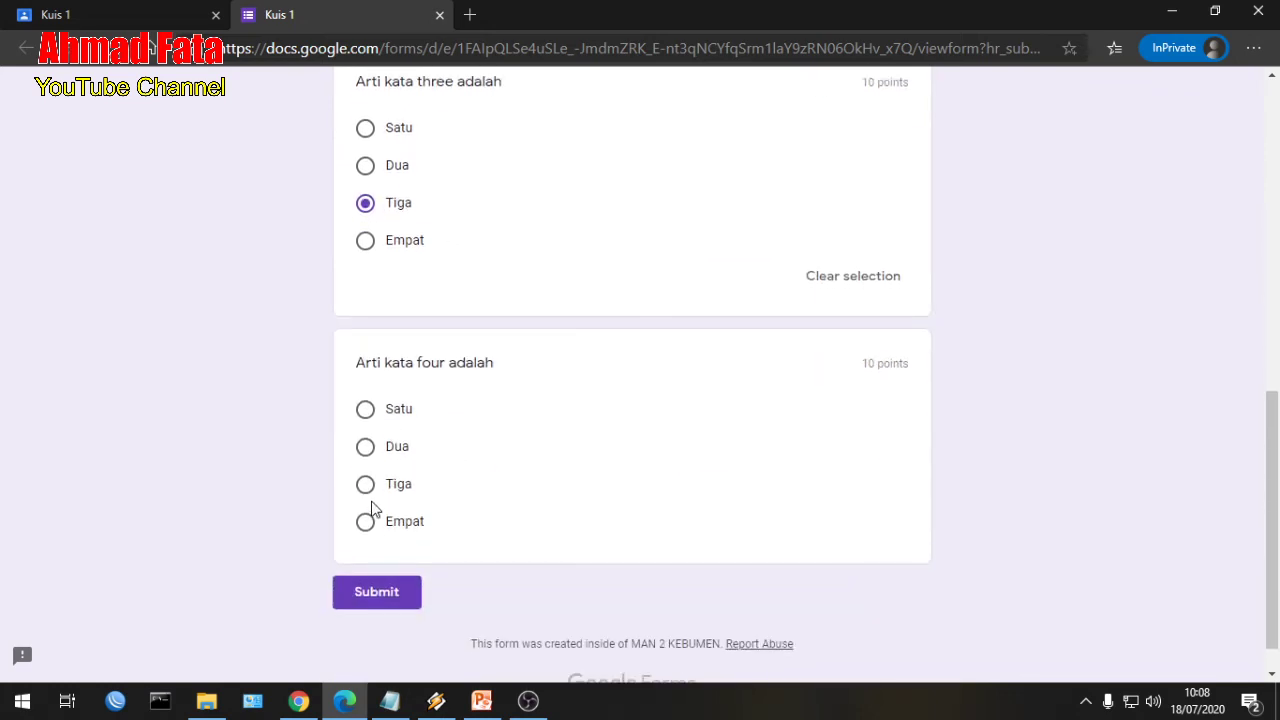
left_click(365, 521)
scroll(494, 537, "down", 2)
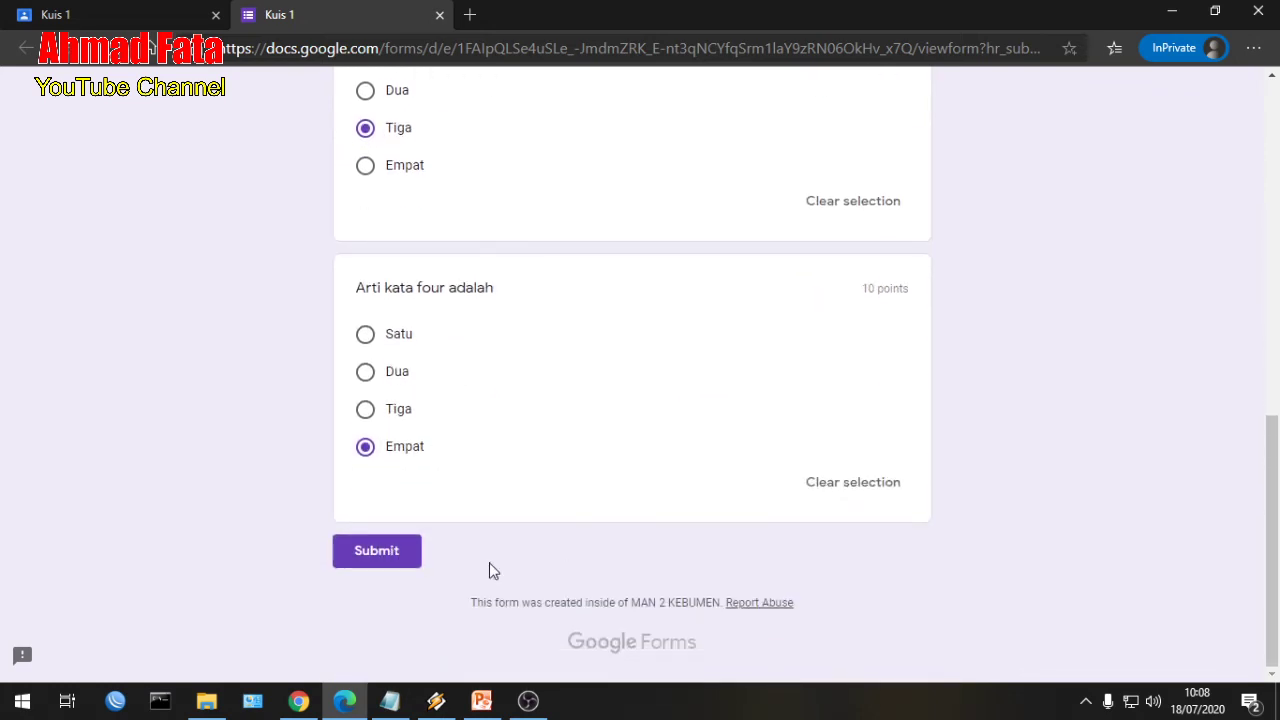
left_click(384, 549)
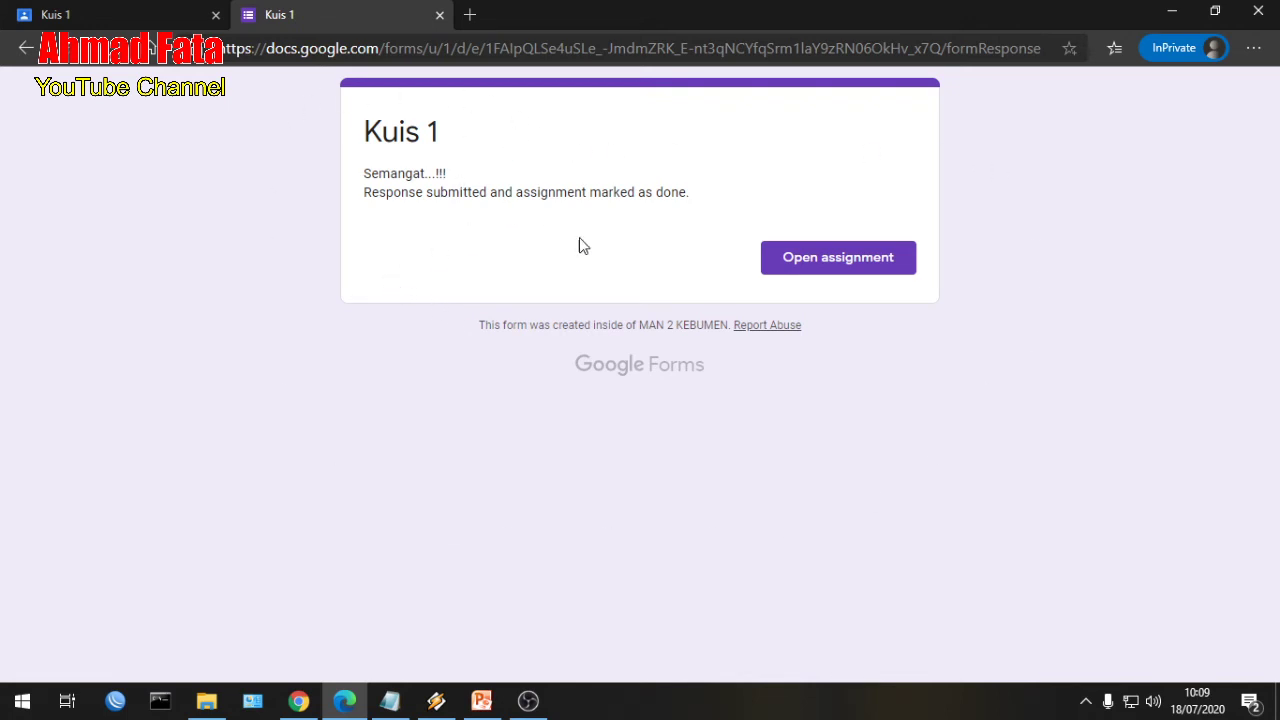
Open the assignment from the quiz confirmation page, check which account it uses, and close that page
left_click(838, 260)
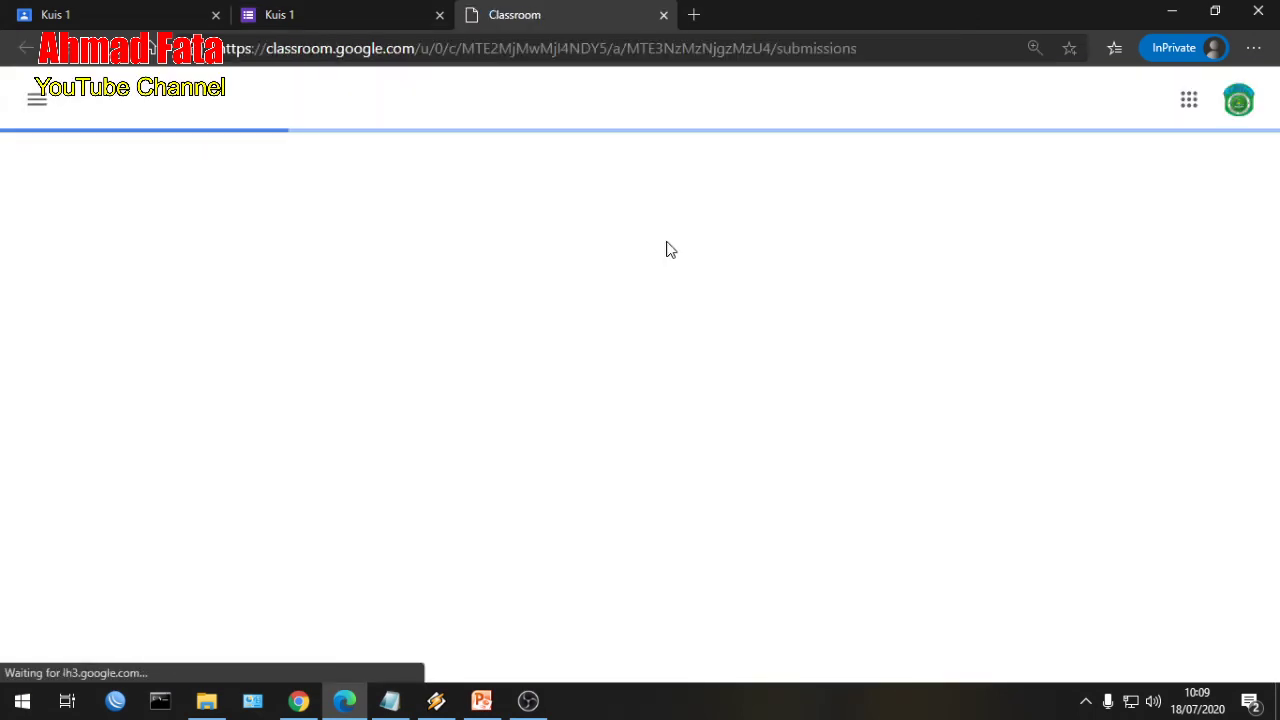
left_click(215, 15)
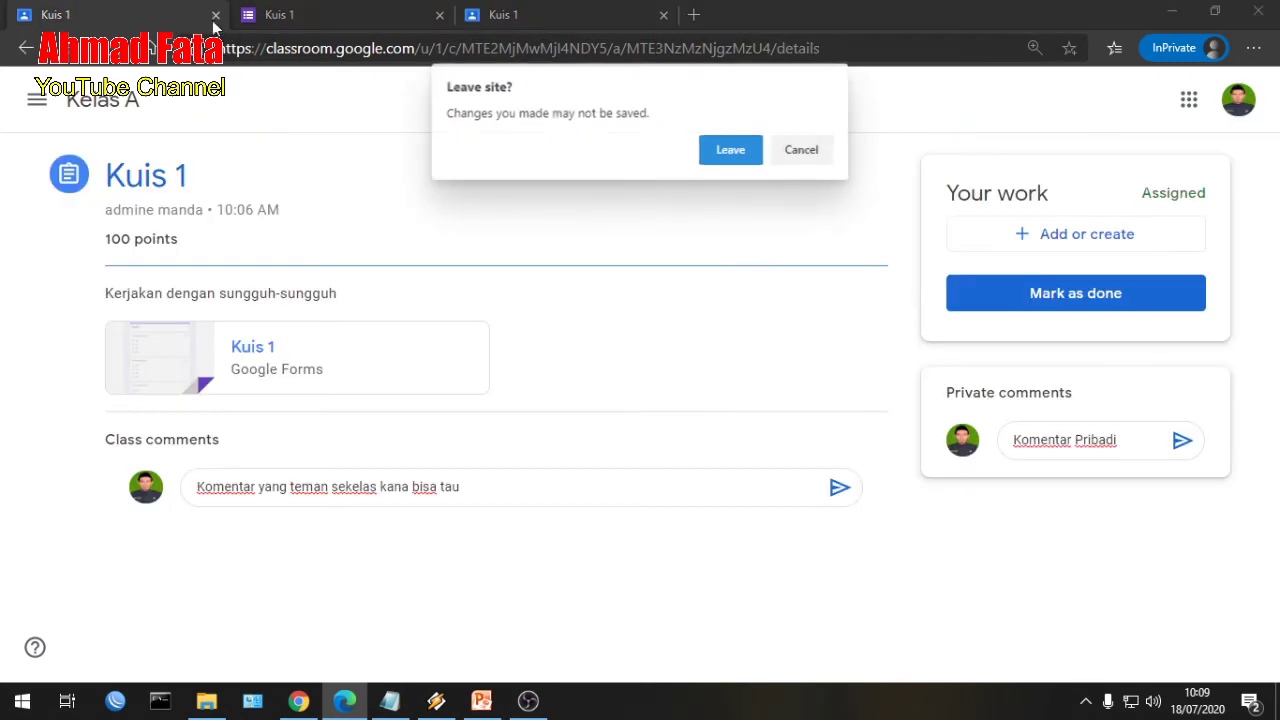
left_click(800, 150)
left_click(545, 18)
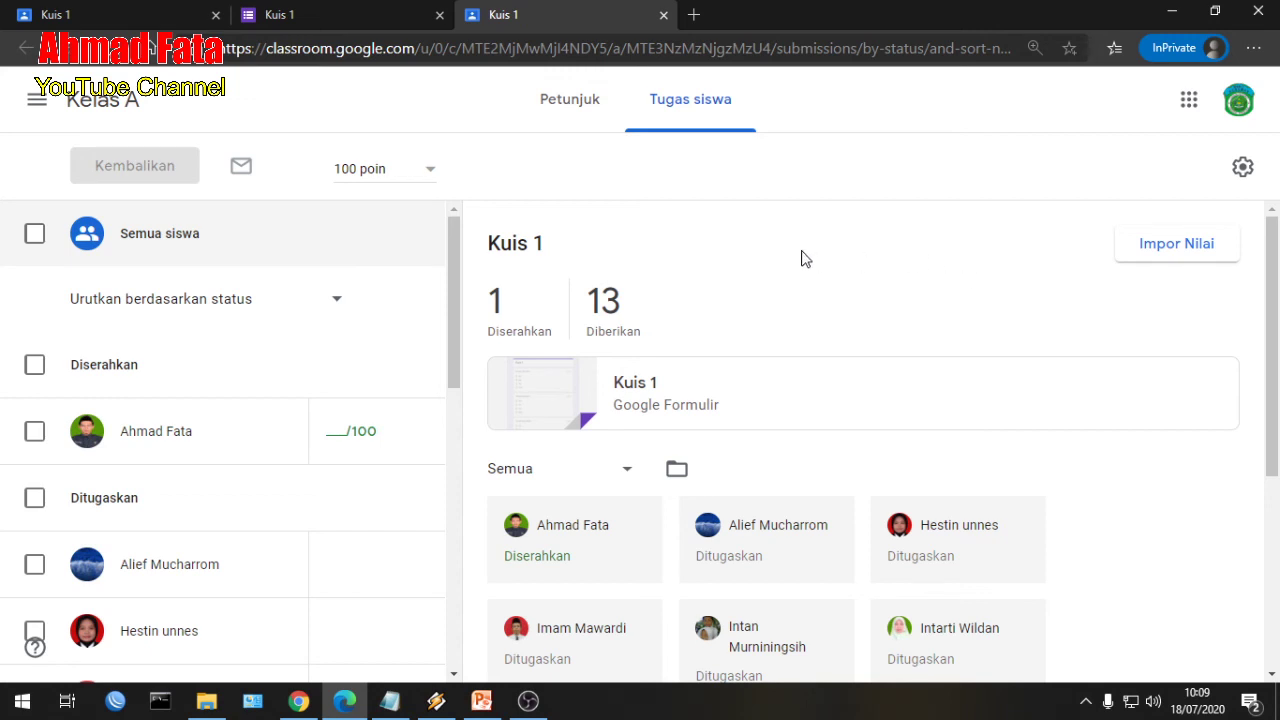
left_click(100, 100)
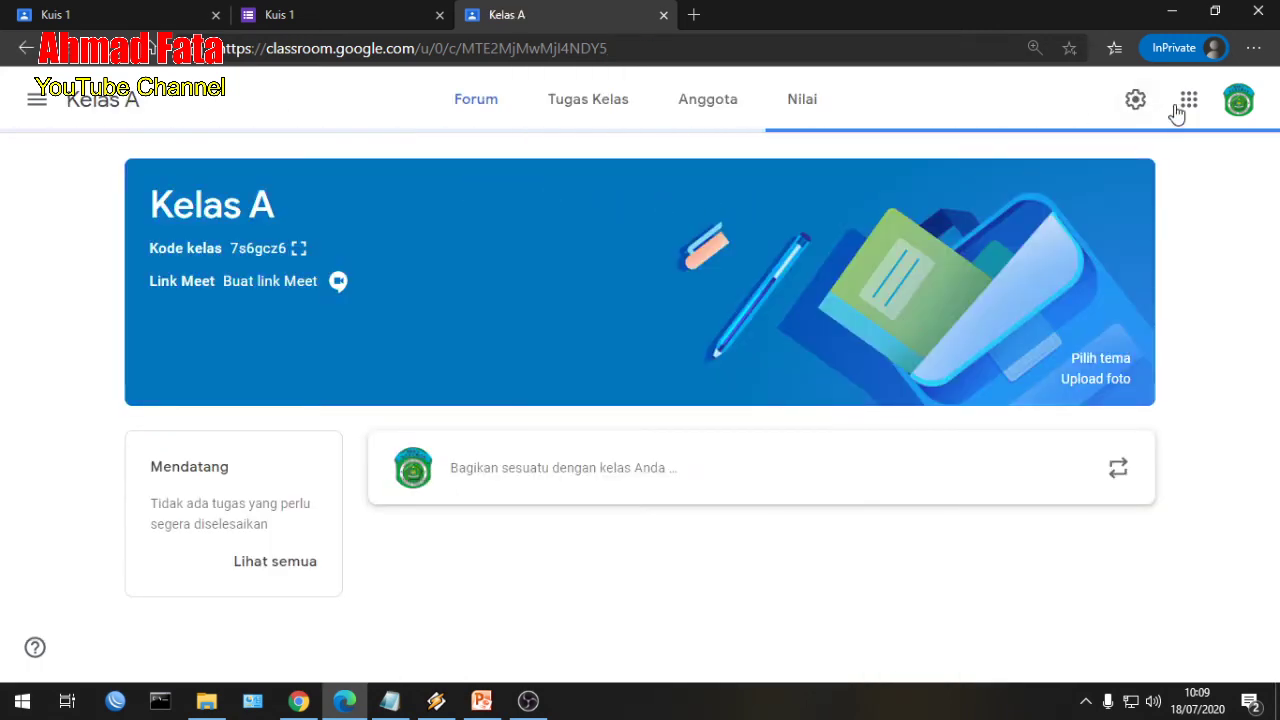
left_click(1243, 104)
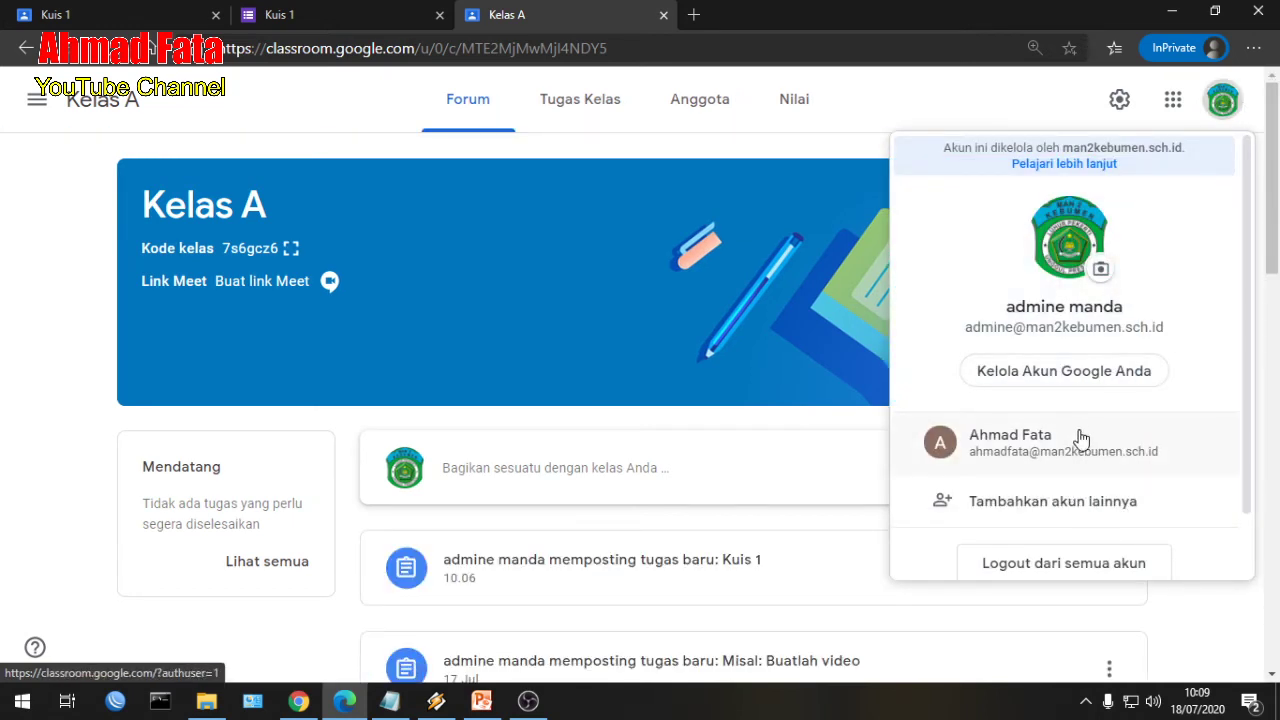
left_click(663, 15)
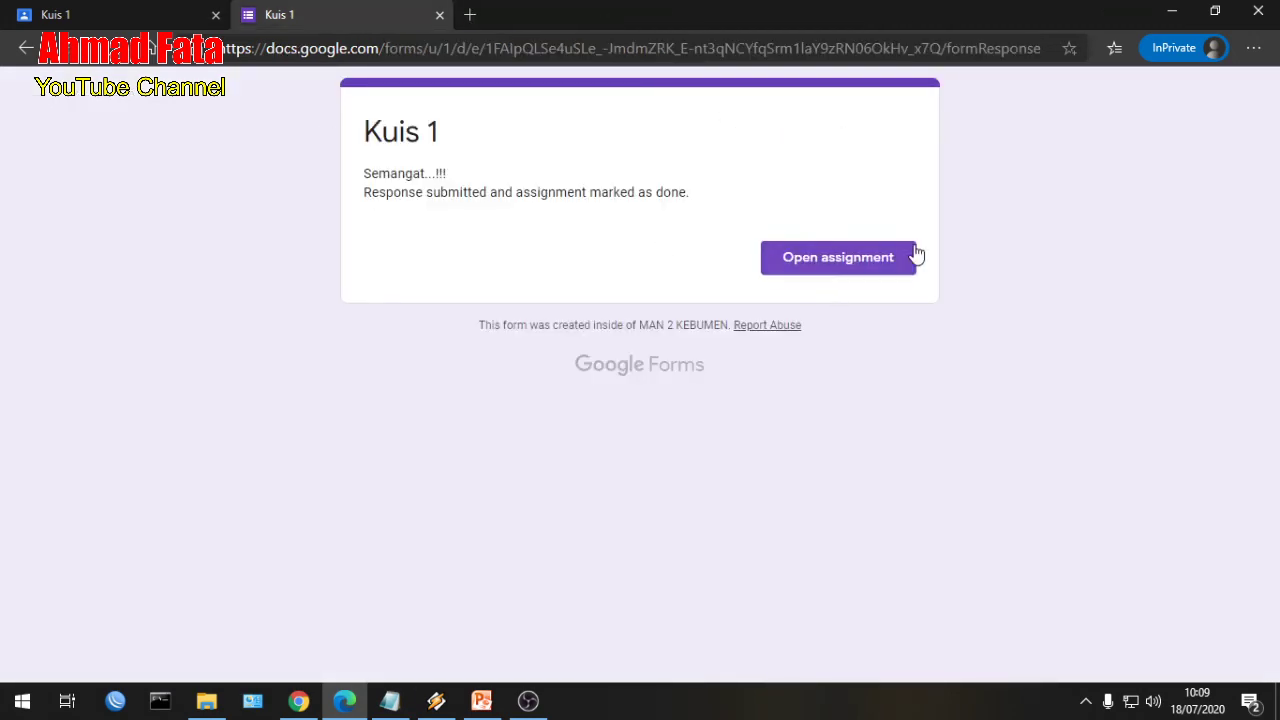
Return to the student's Kuis 1 assignment page and check its signed-in account and submission status against the form confirmation
left_click(171, 6)
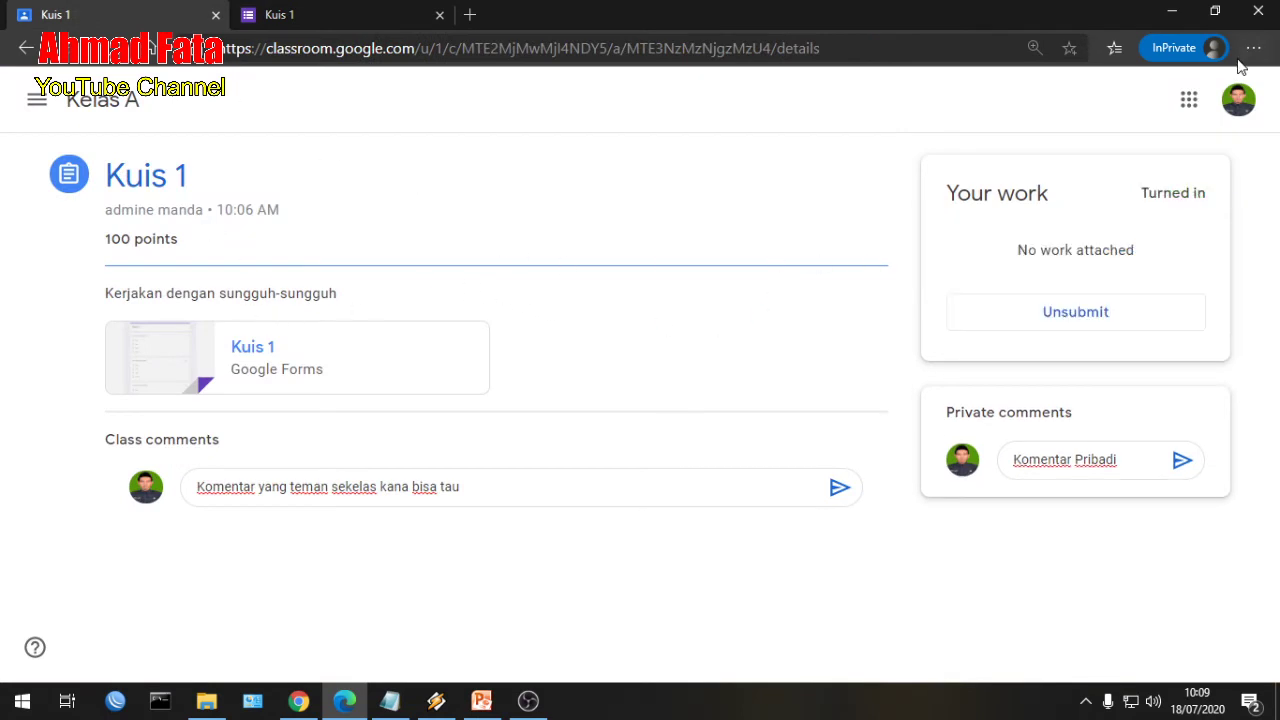
left_click(1240, 100)
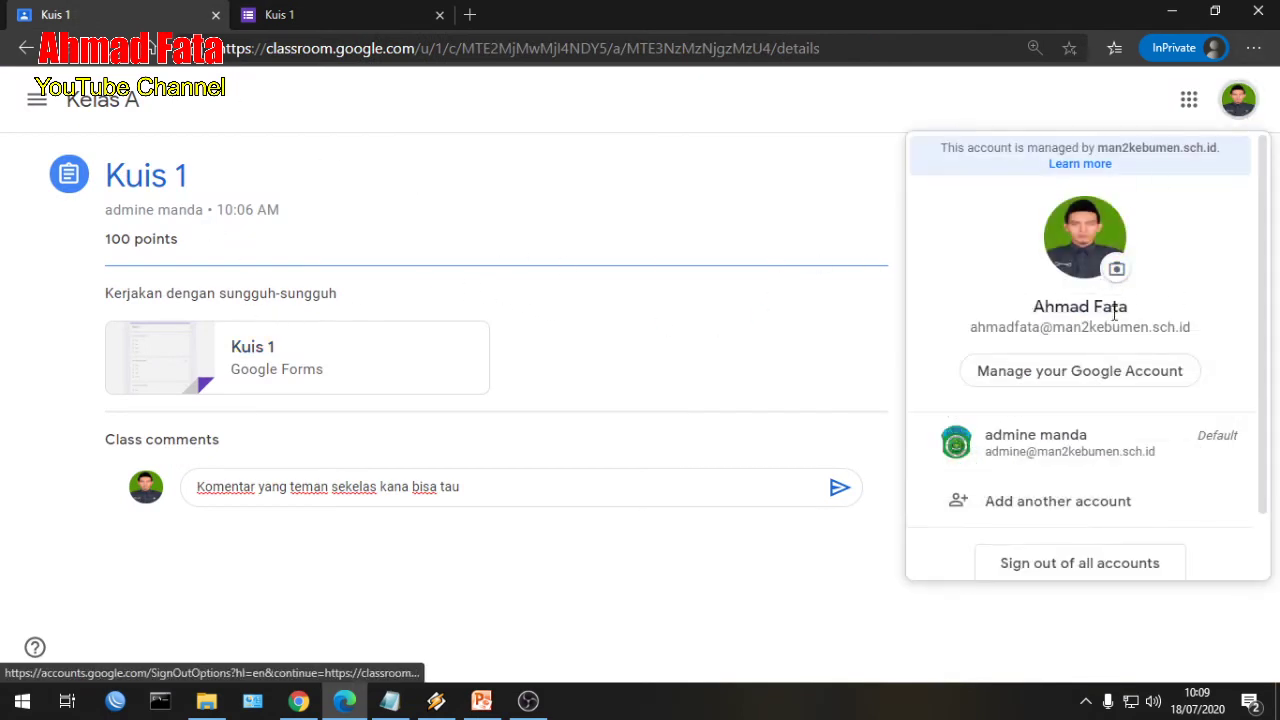
left_click(605, 118)
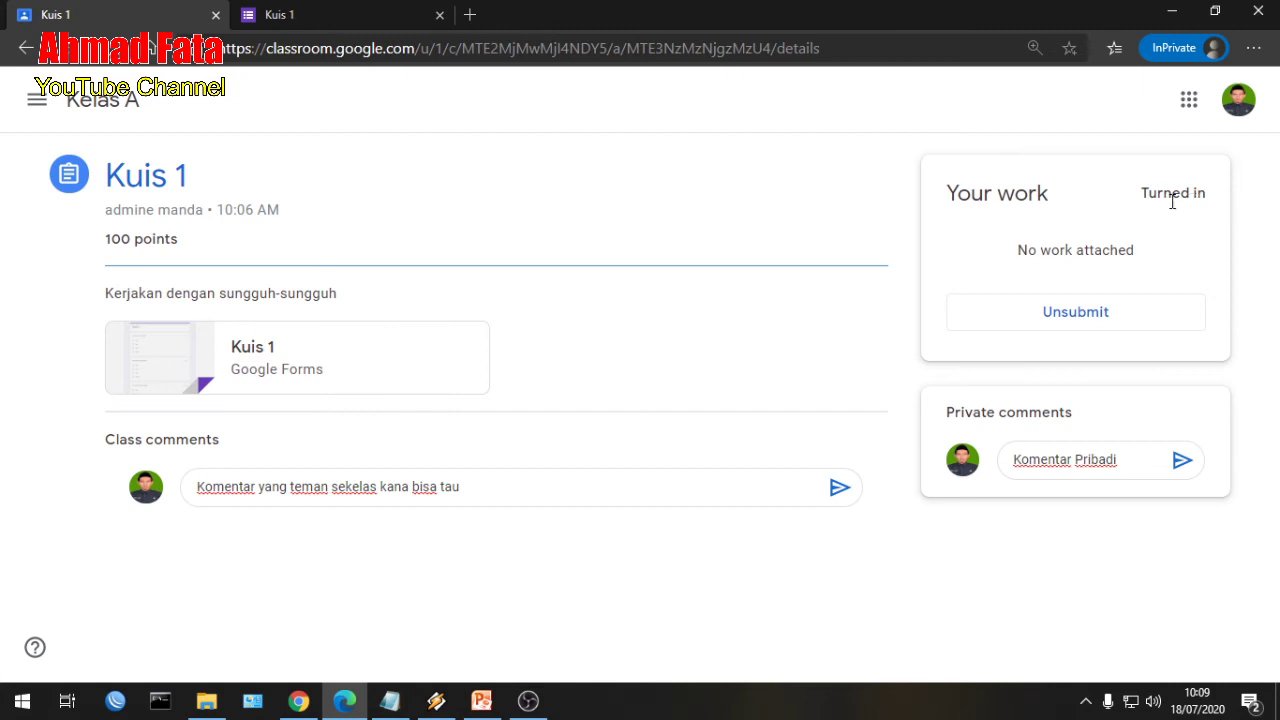
key("ctrl+Tab")
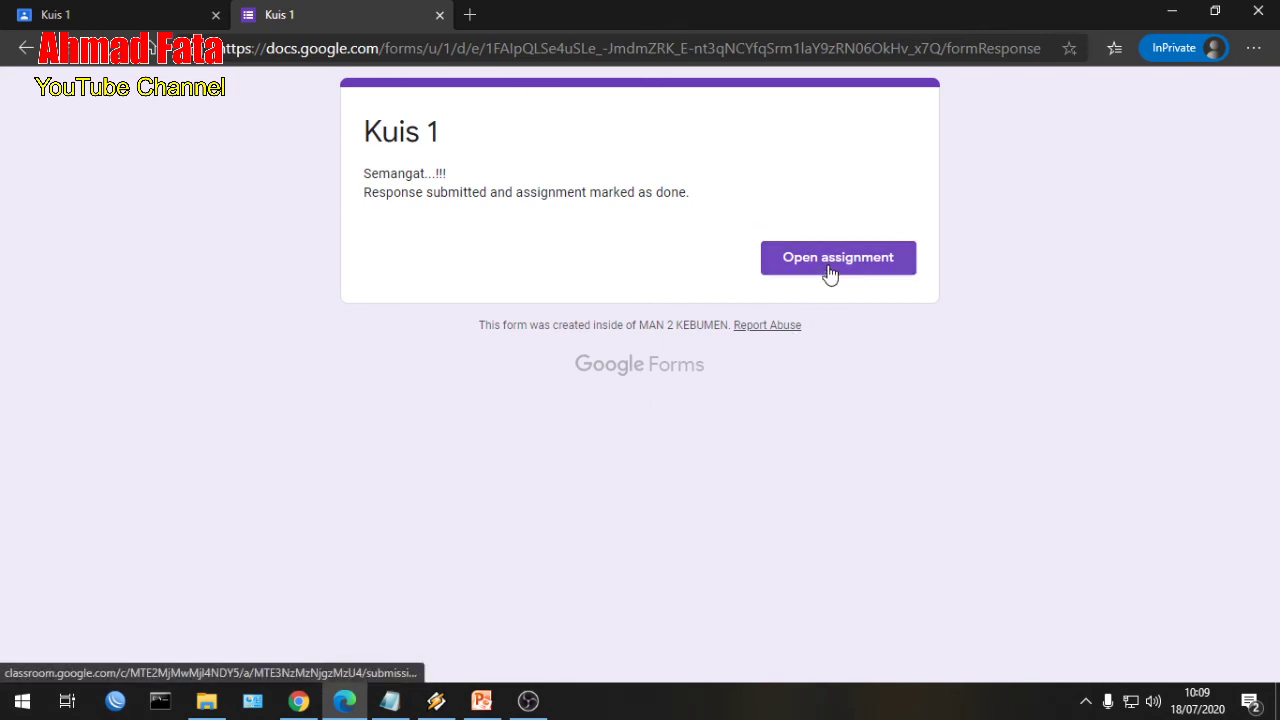
left_click(77, 11)
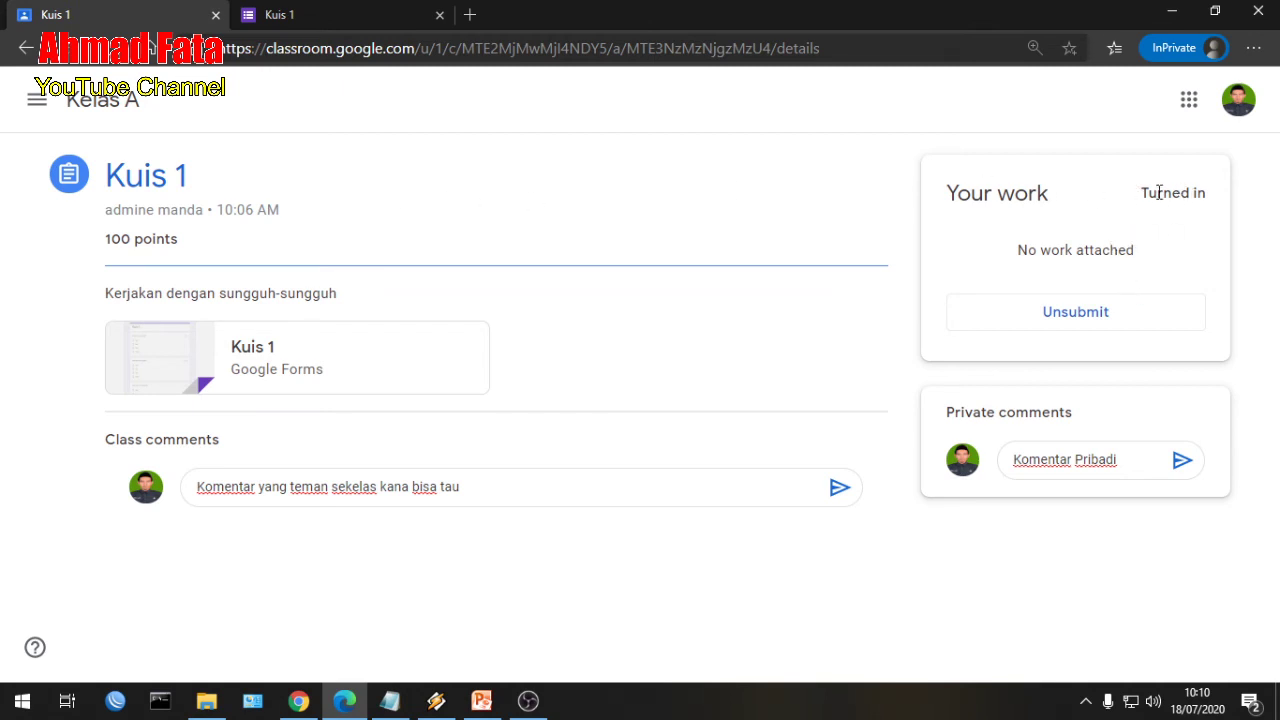
Stay on the Kuis 1 assignment page and post the prepared class comment and private comment
left_click(91, 104)
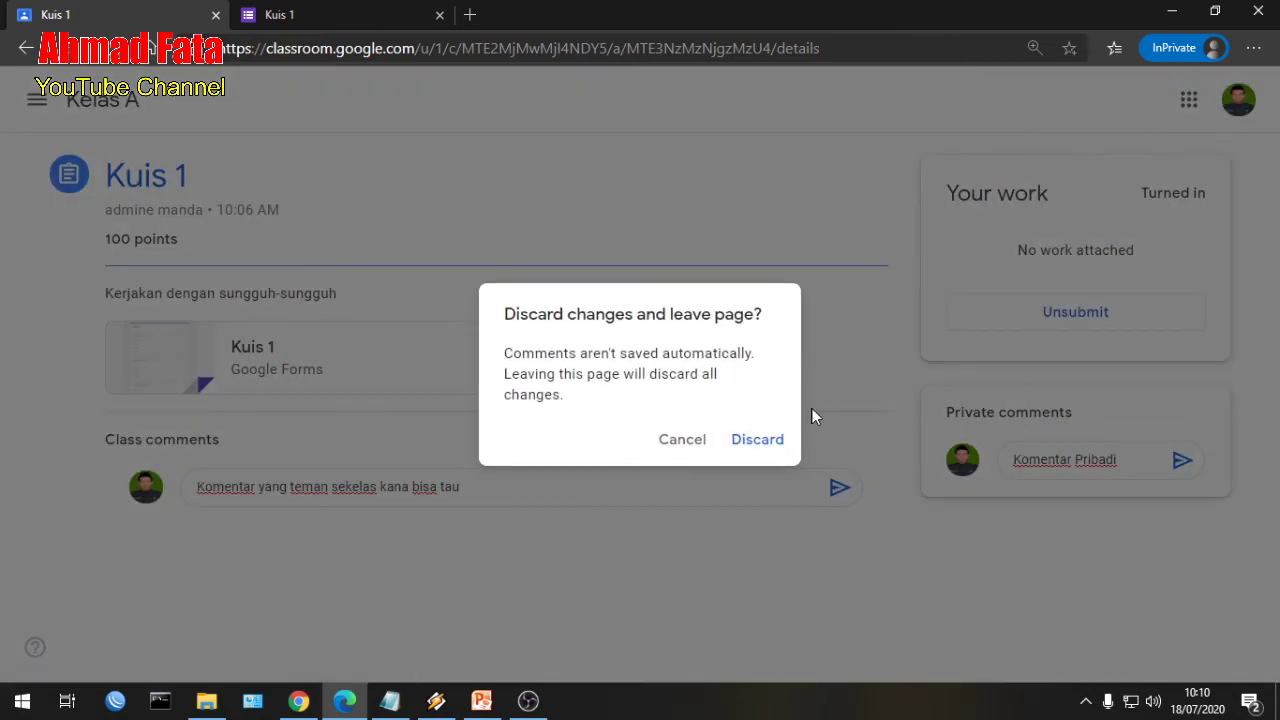
left_click(690, 455)
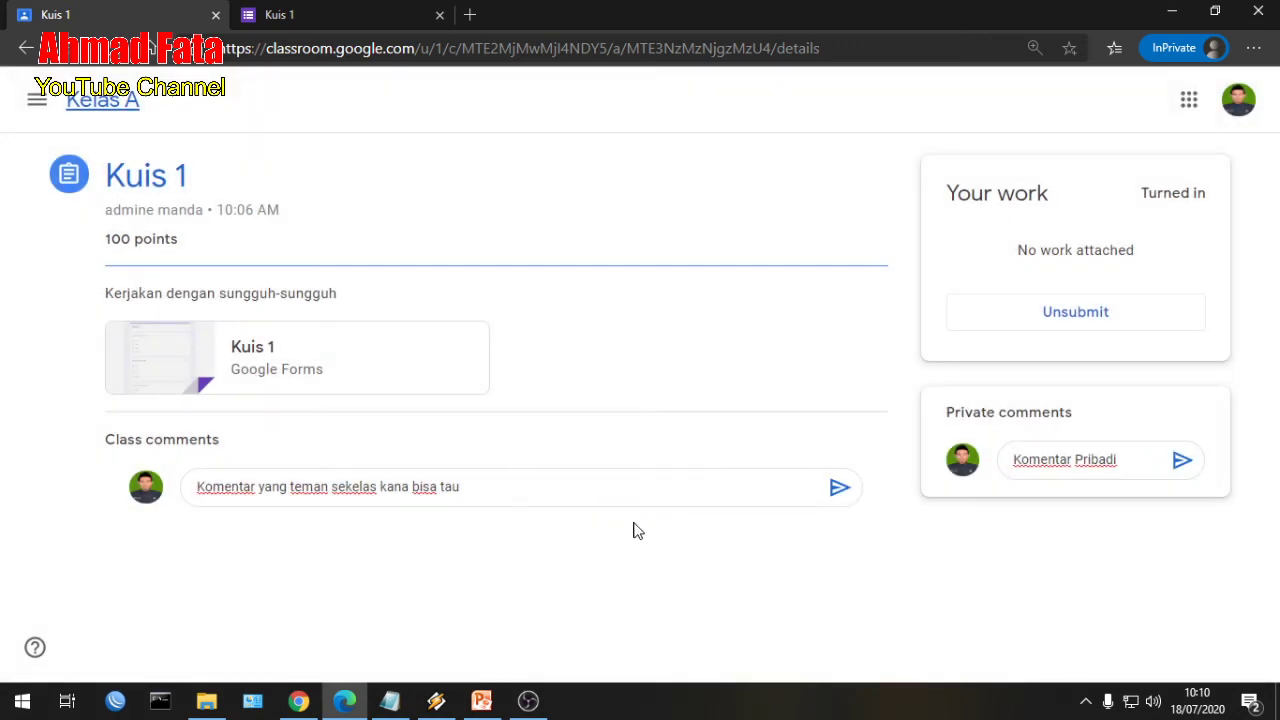
left_click(849, 494)
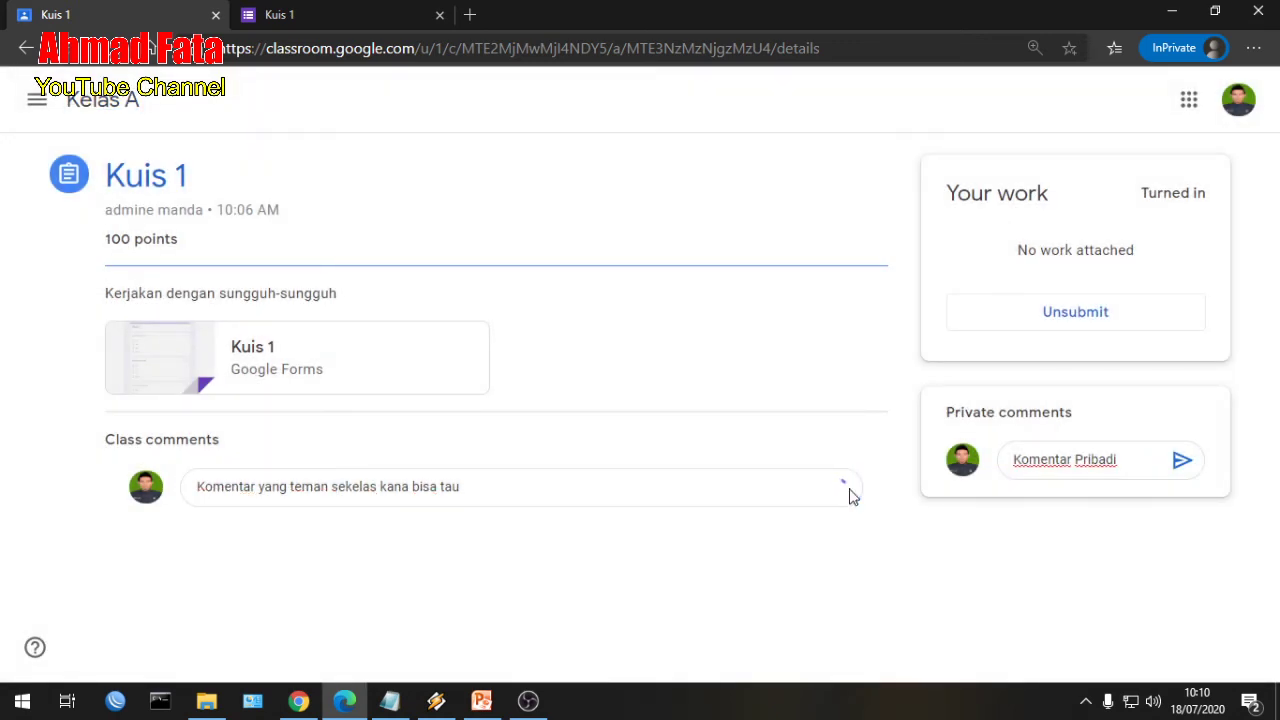
left_click(1179, 466)
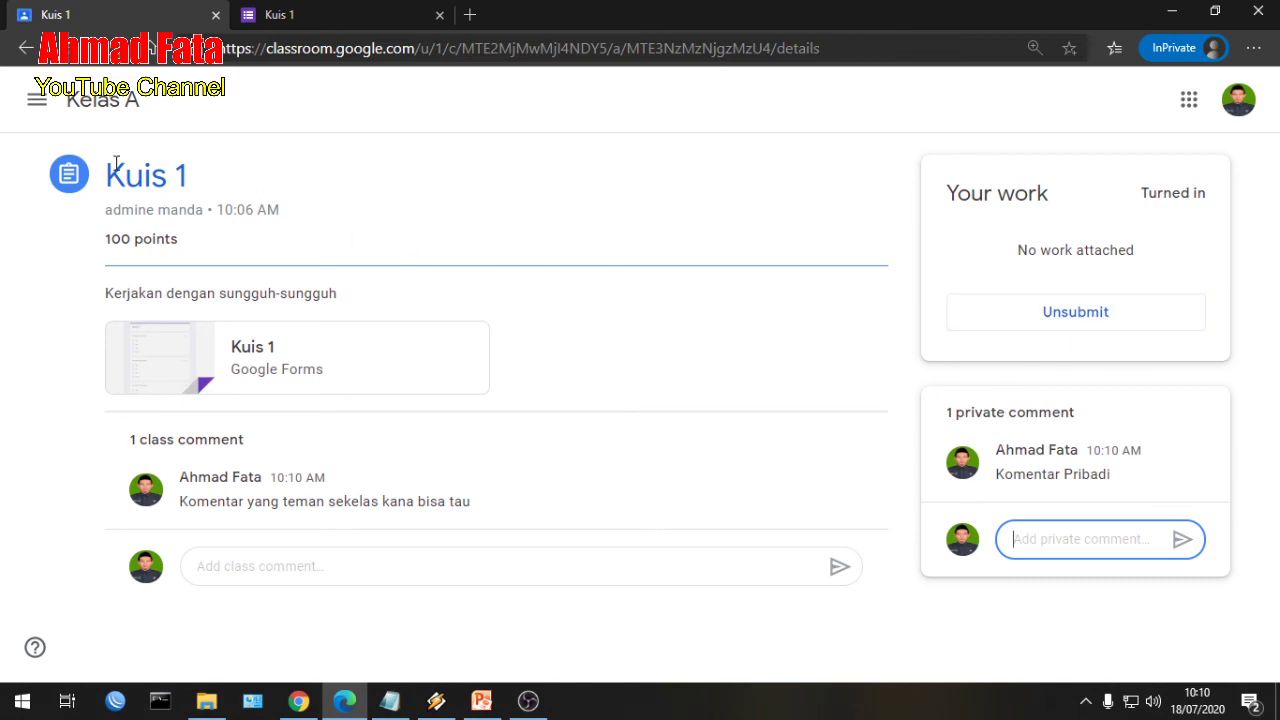
Check Kuis 1 in the Kelas A stream and classwork list, dismissing the progress tip, and close the submitted form
left_click(100, 104)
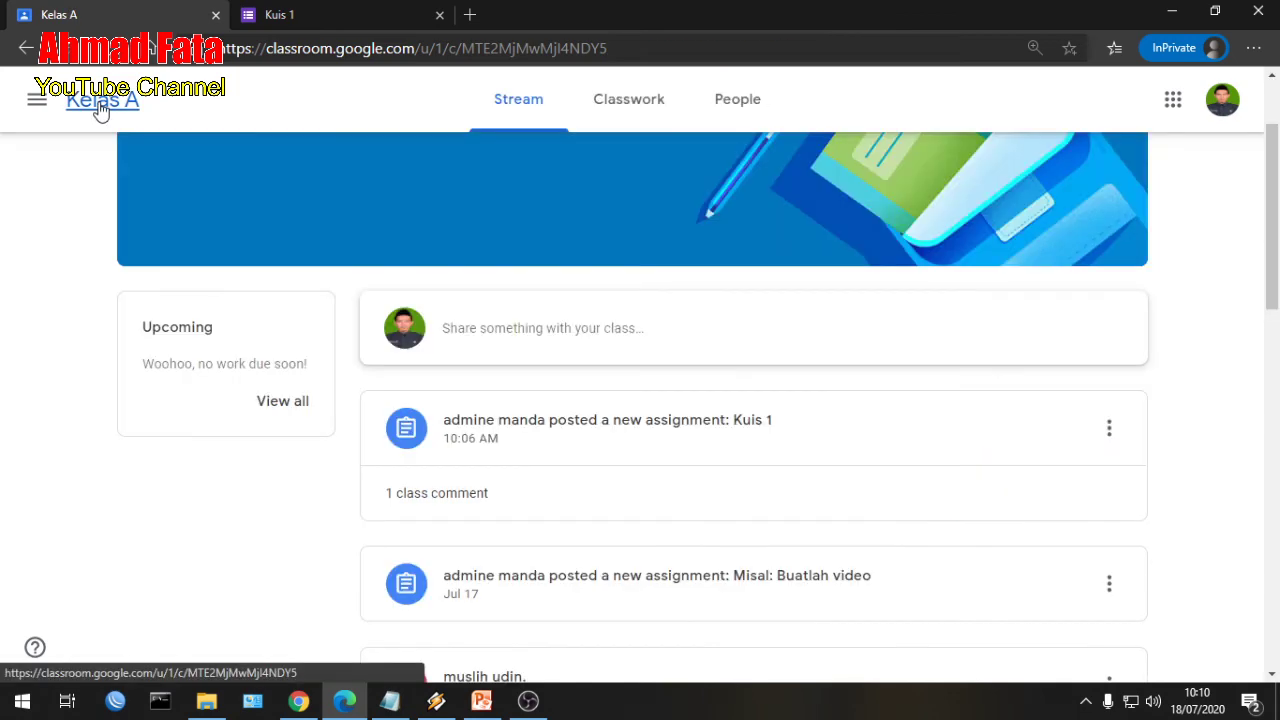
left_click(606, 106)
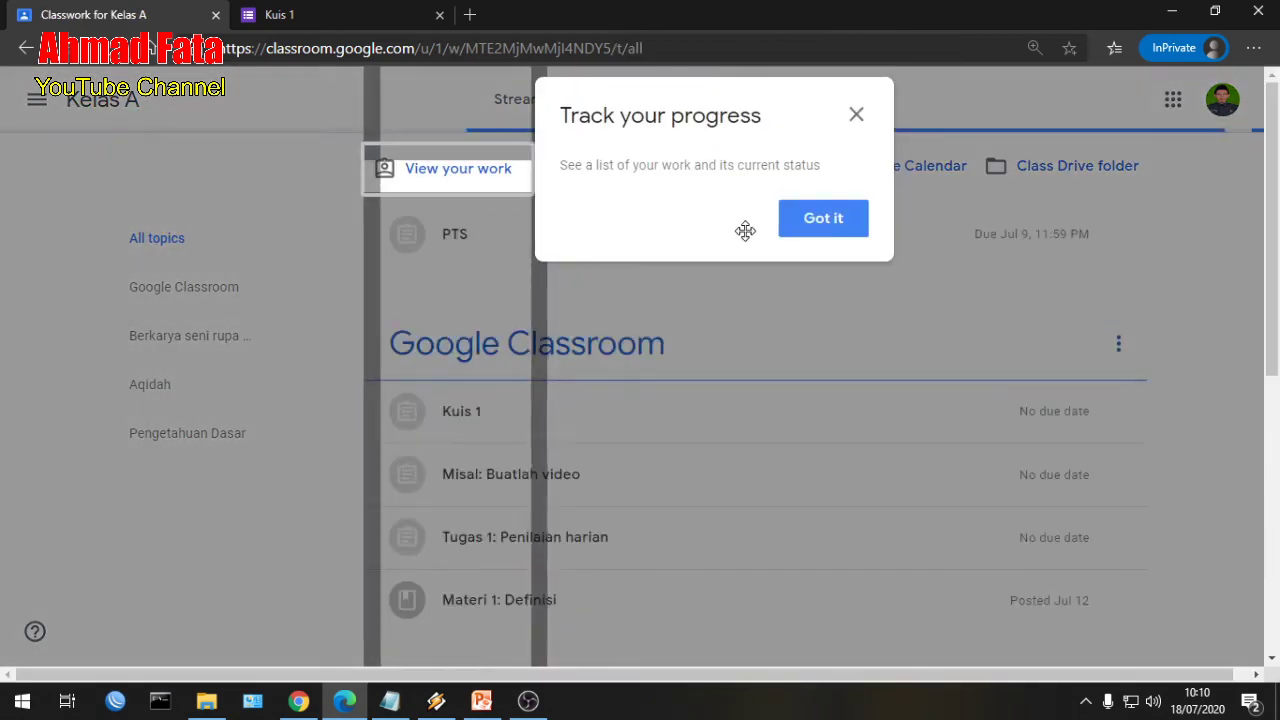
left_click(857, 117)
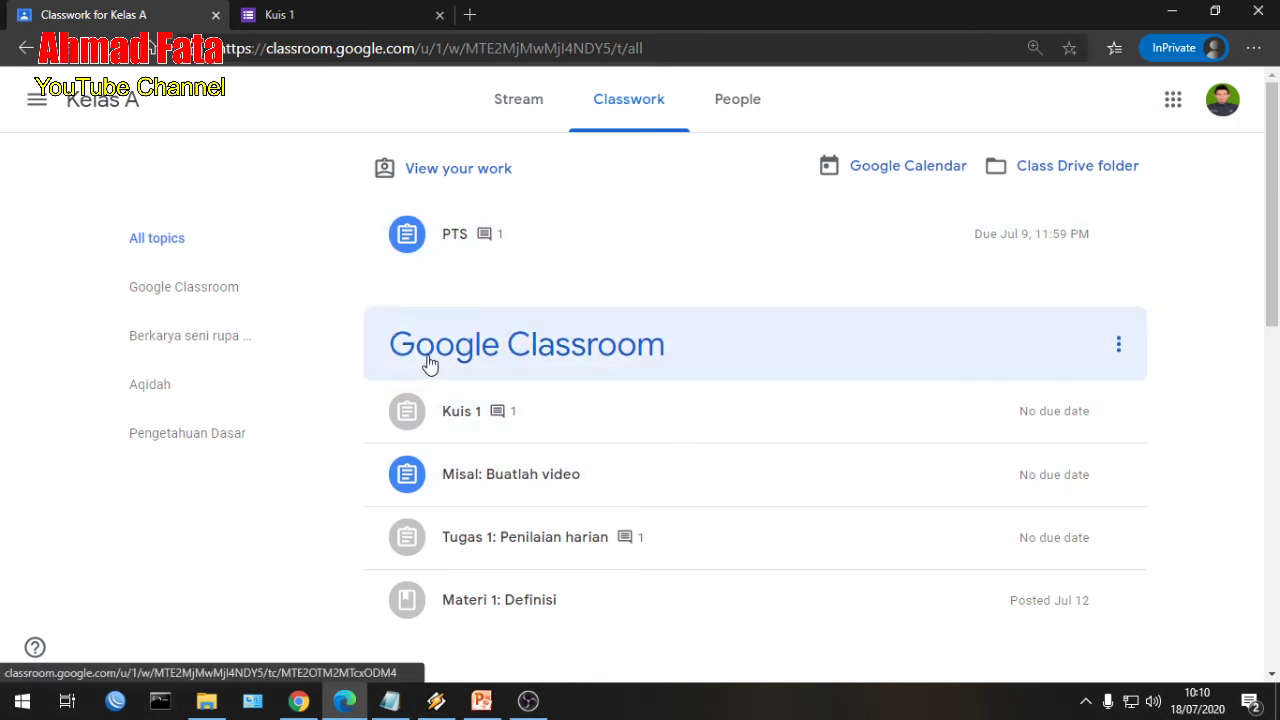
left_click(438, 15)
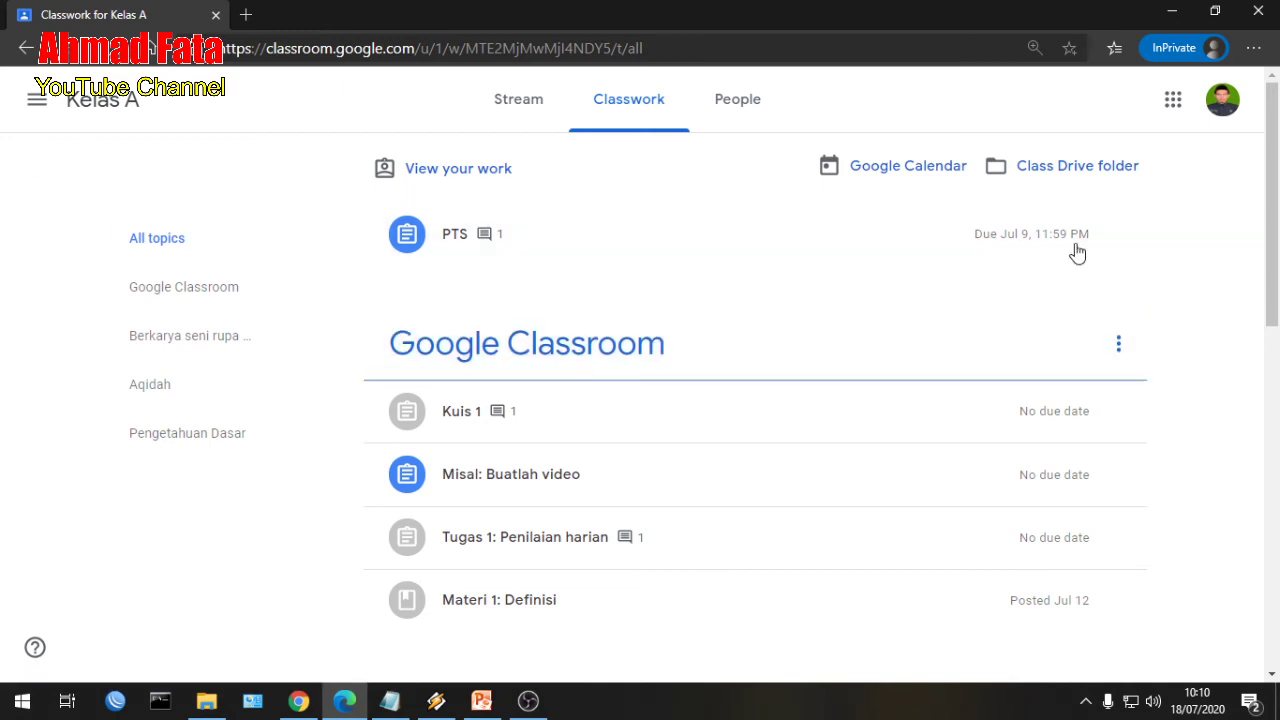
Switch Classroom to the teacher account, close the student's page, and check the teacher role on the PowerPoint slide before returning
left_click(1222, 100)
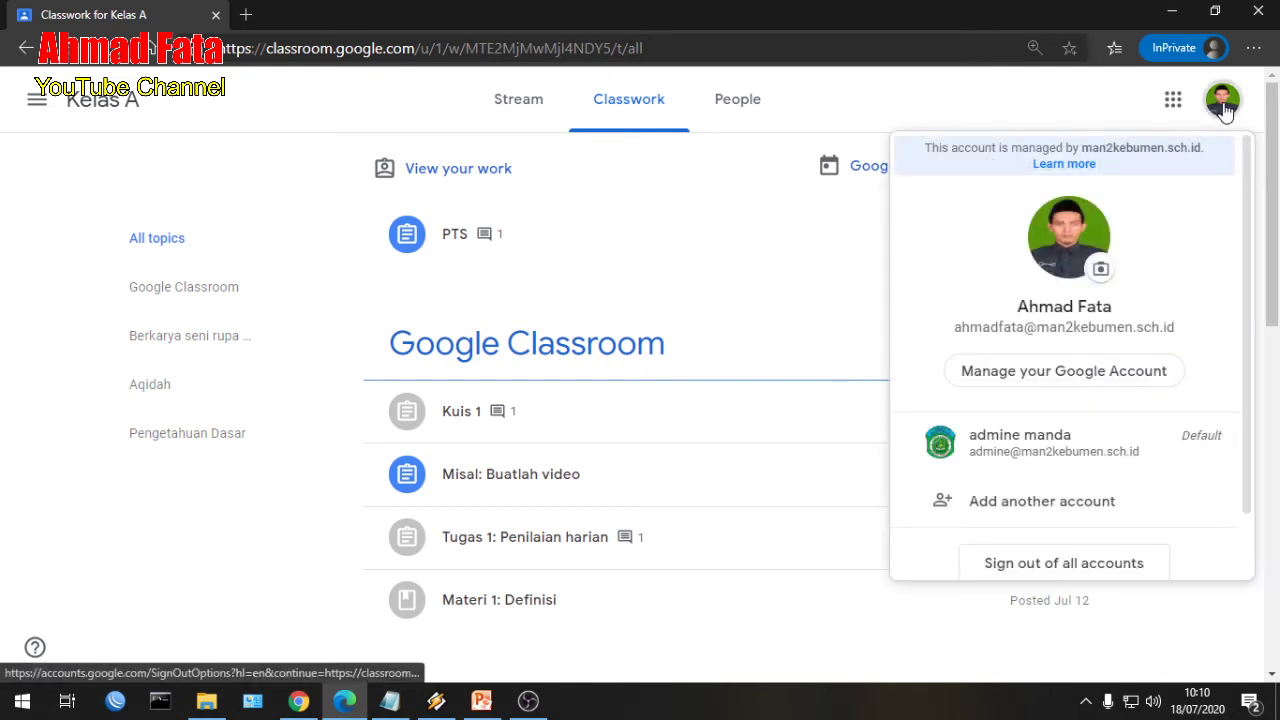
left_click(1046, 449)
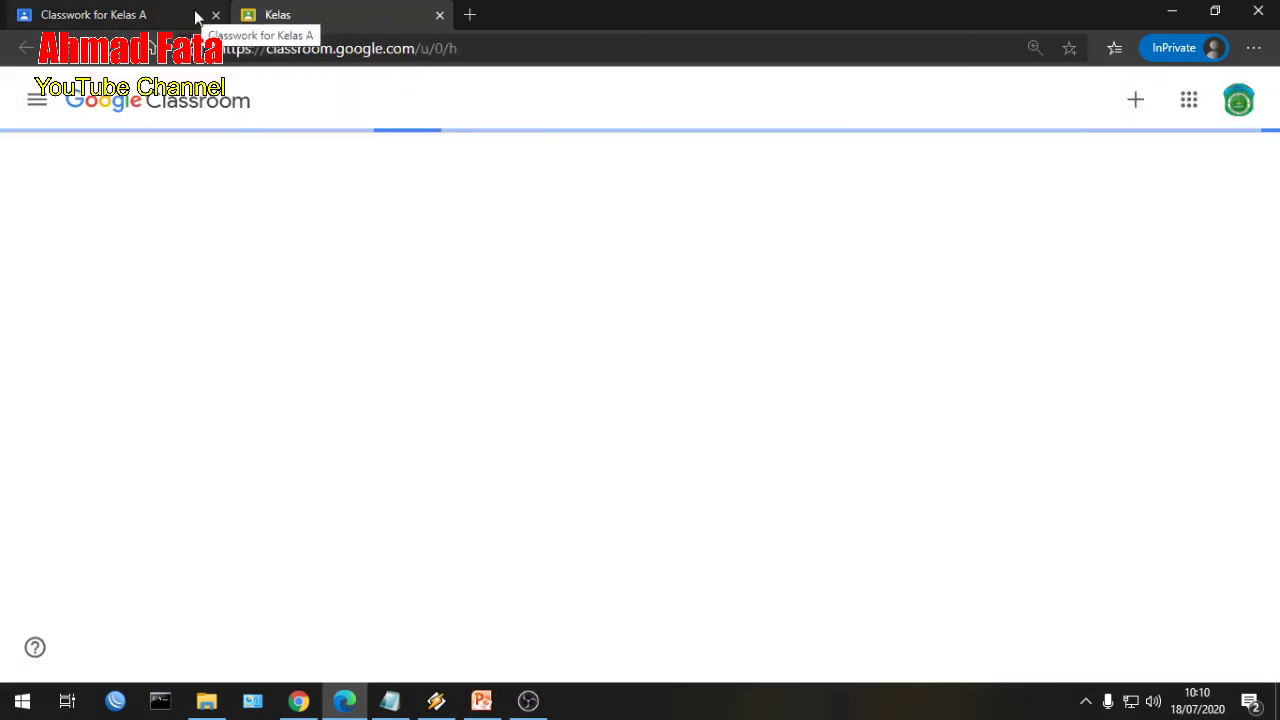
left_click(215, 16)
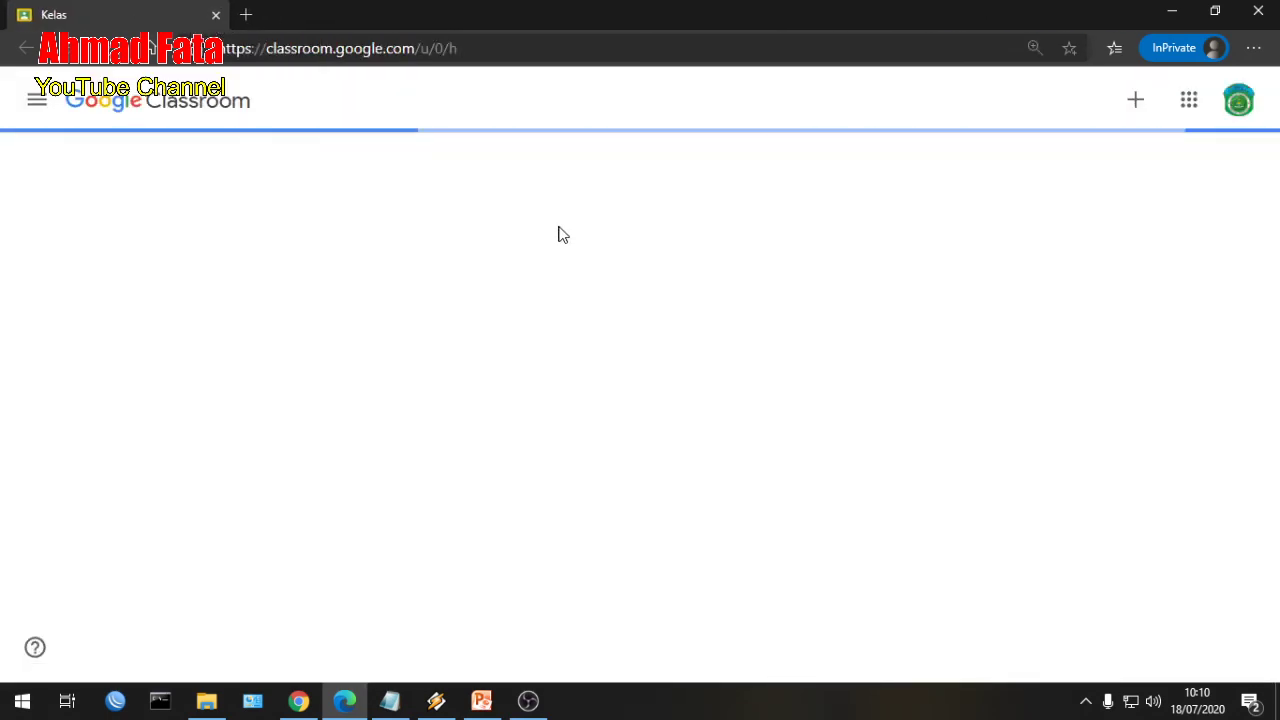
left_click(1228, 104)
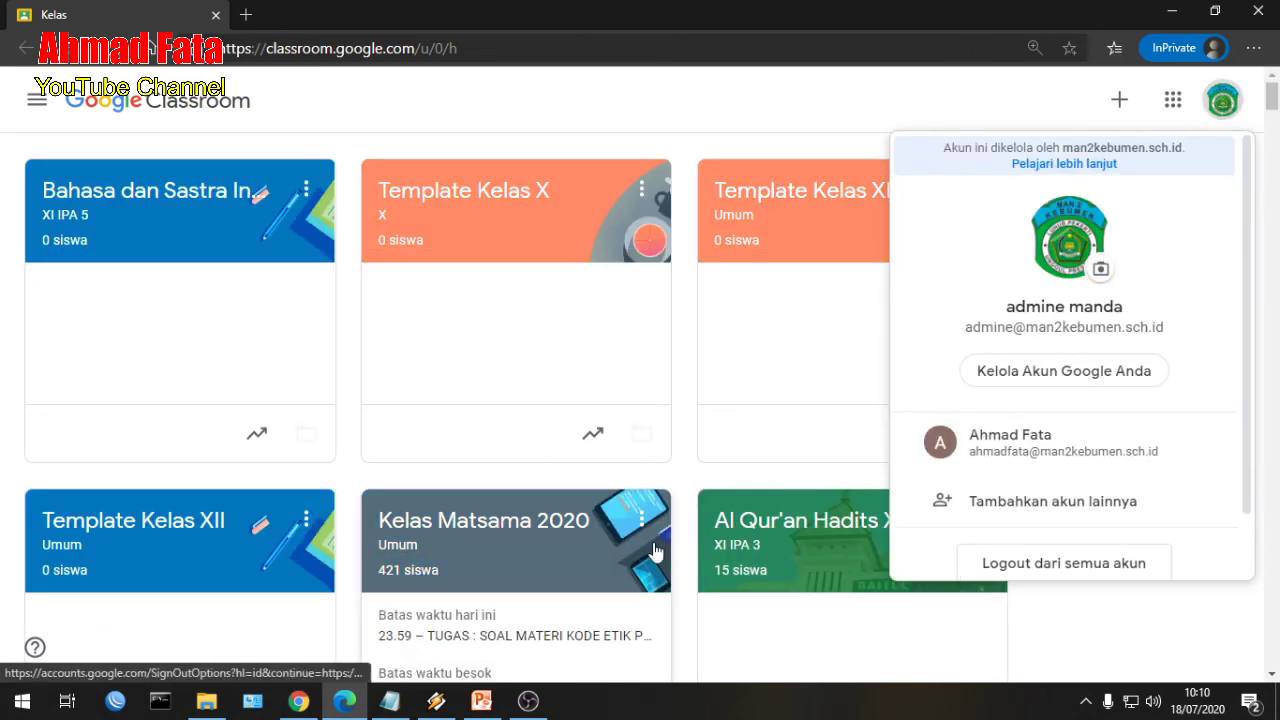
left_click(481, 701)
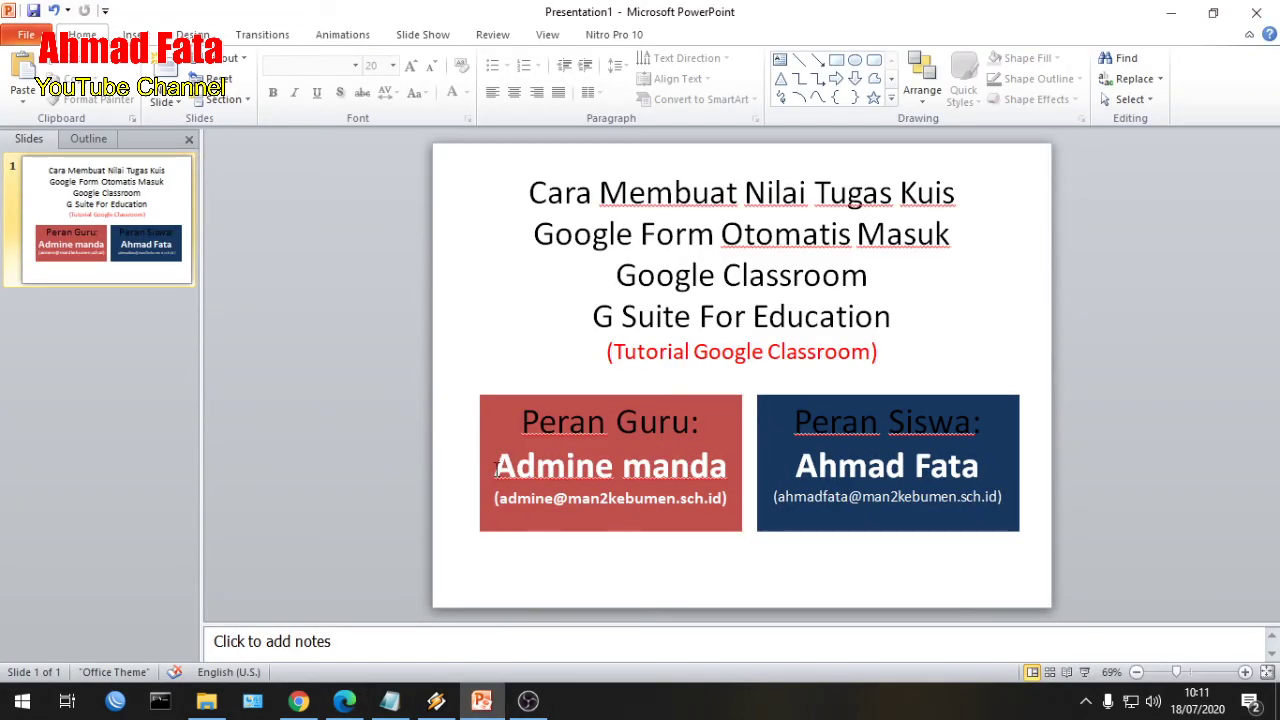
left_click(344, 701)
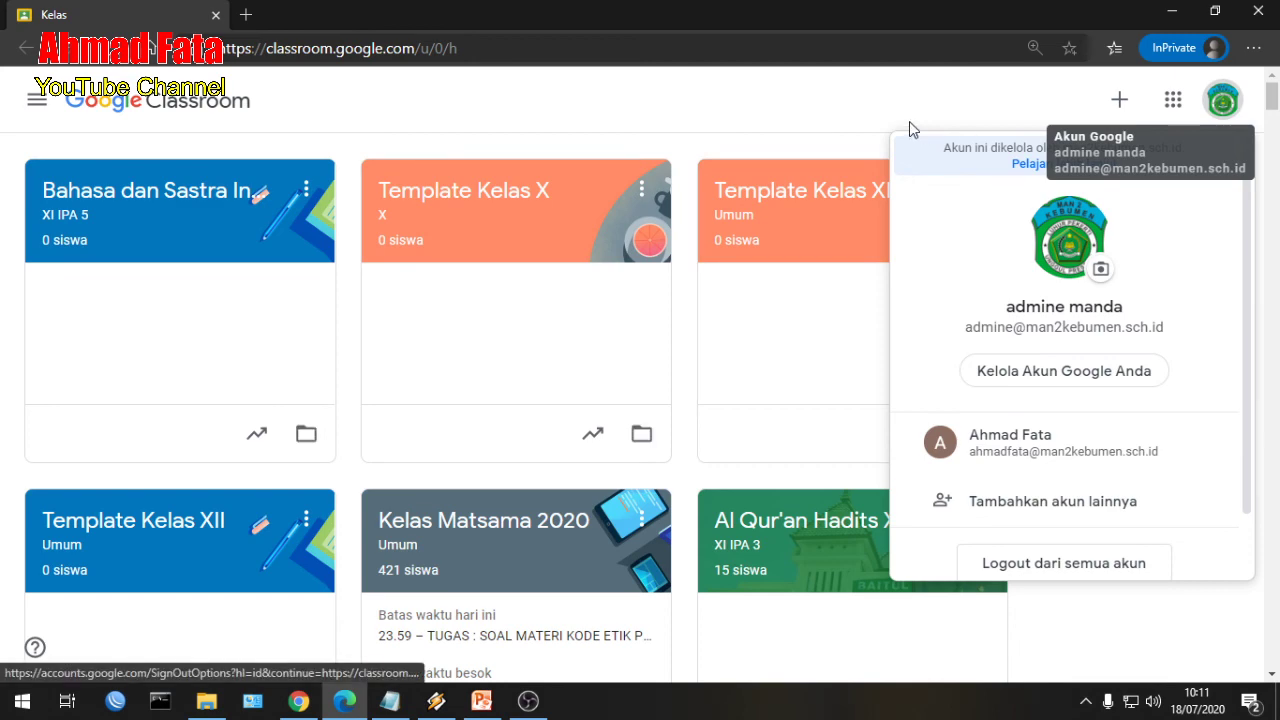
left_click(790, 116)
Find Kelas A in the teacher's list of classes and open it
left_click(40, 102)
scroll(80, 334, "down", 8)
scroll(120, 343, "down", 20)
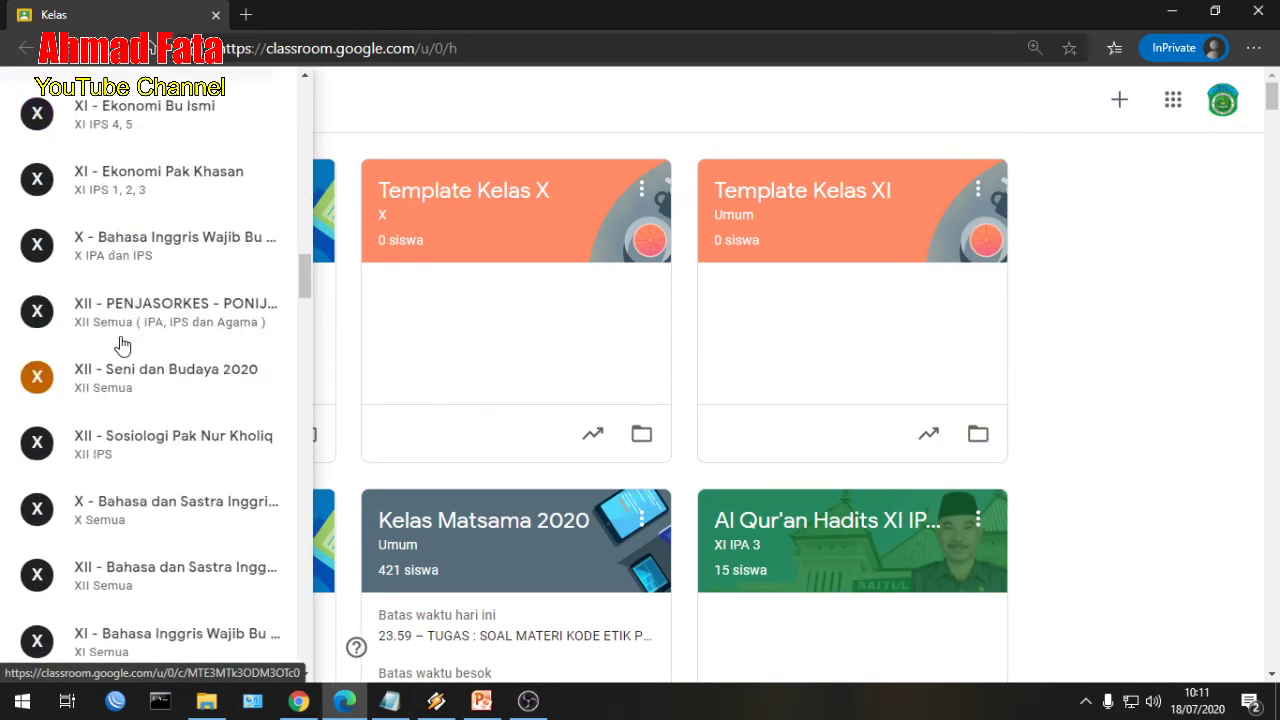
scroll(124, 343, "down", 20)
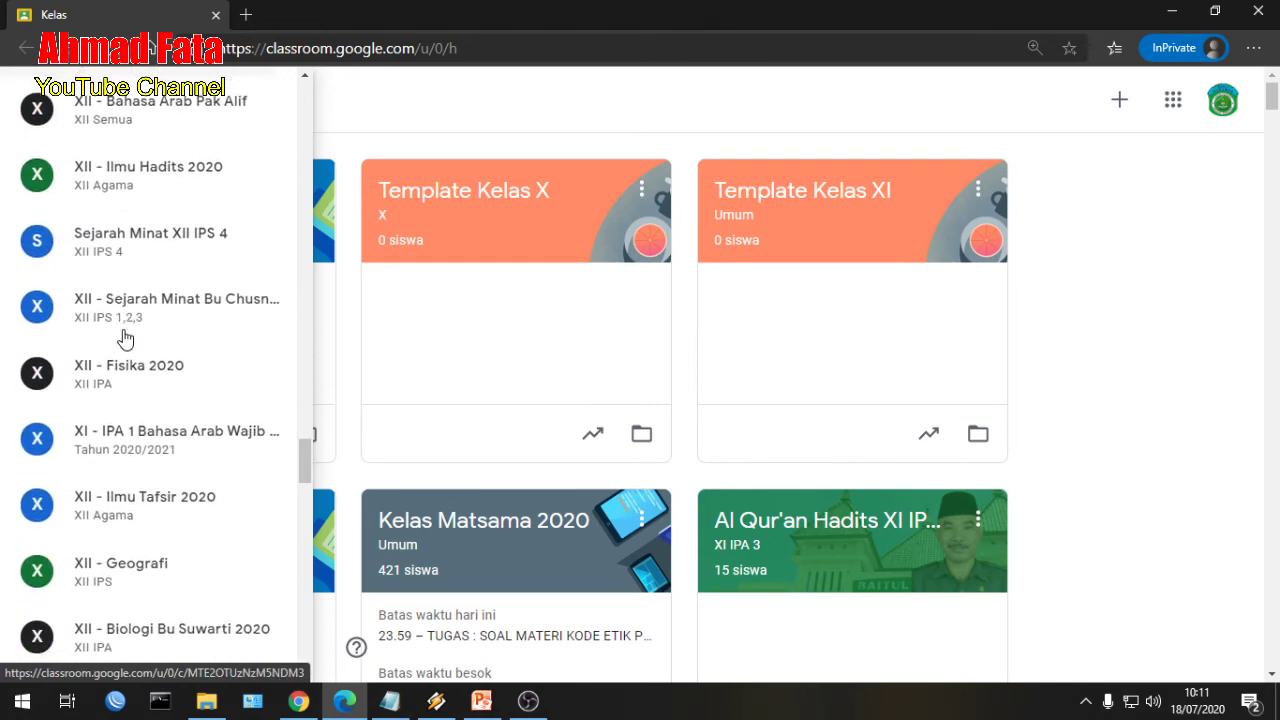
scroll(124, 338, "up", 20)
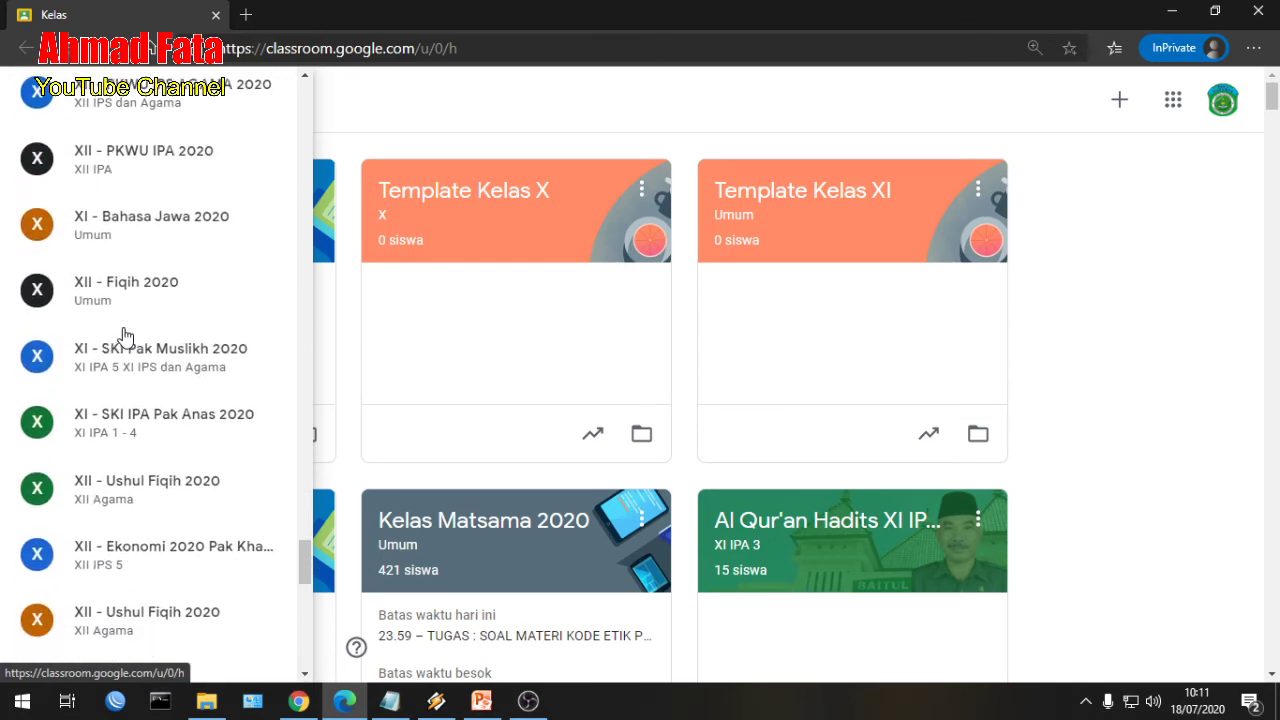
scroll(127, 418, "down", 9)
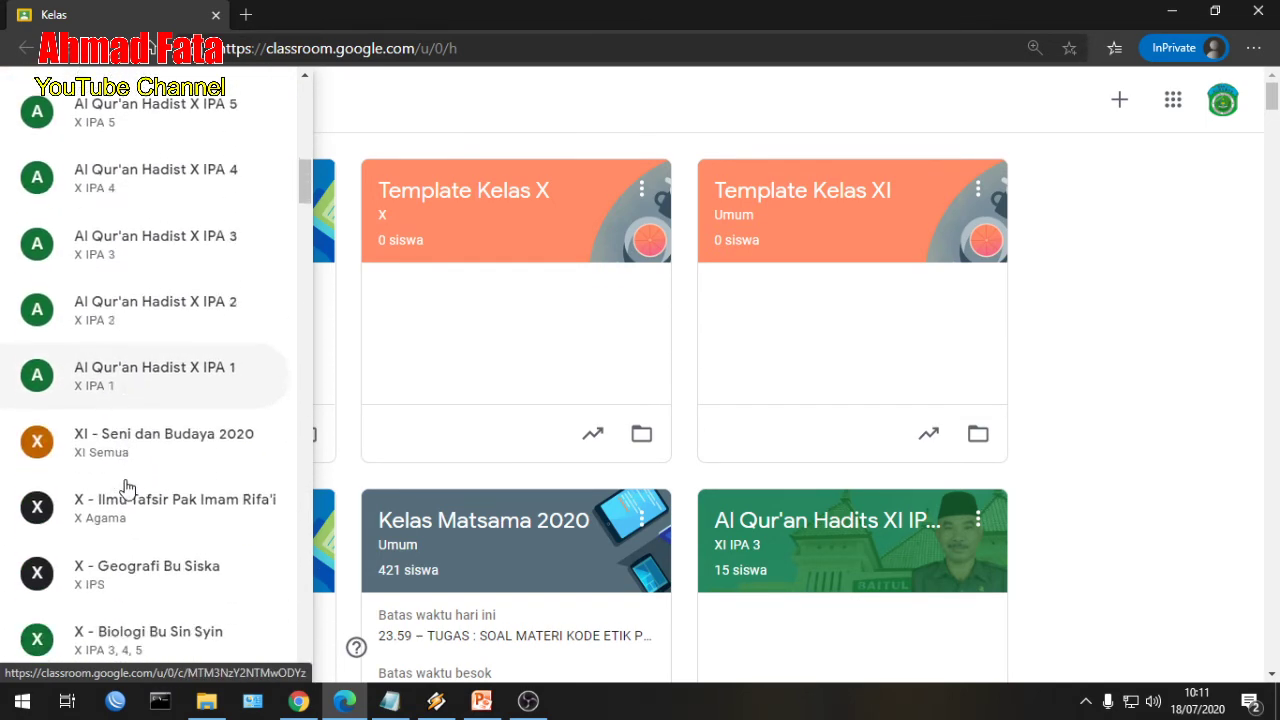
left_click_drag(305, 200, 305, 571)
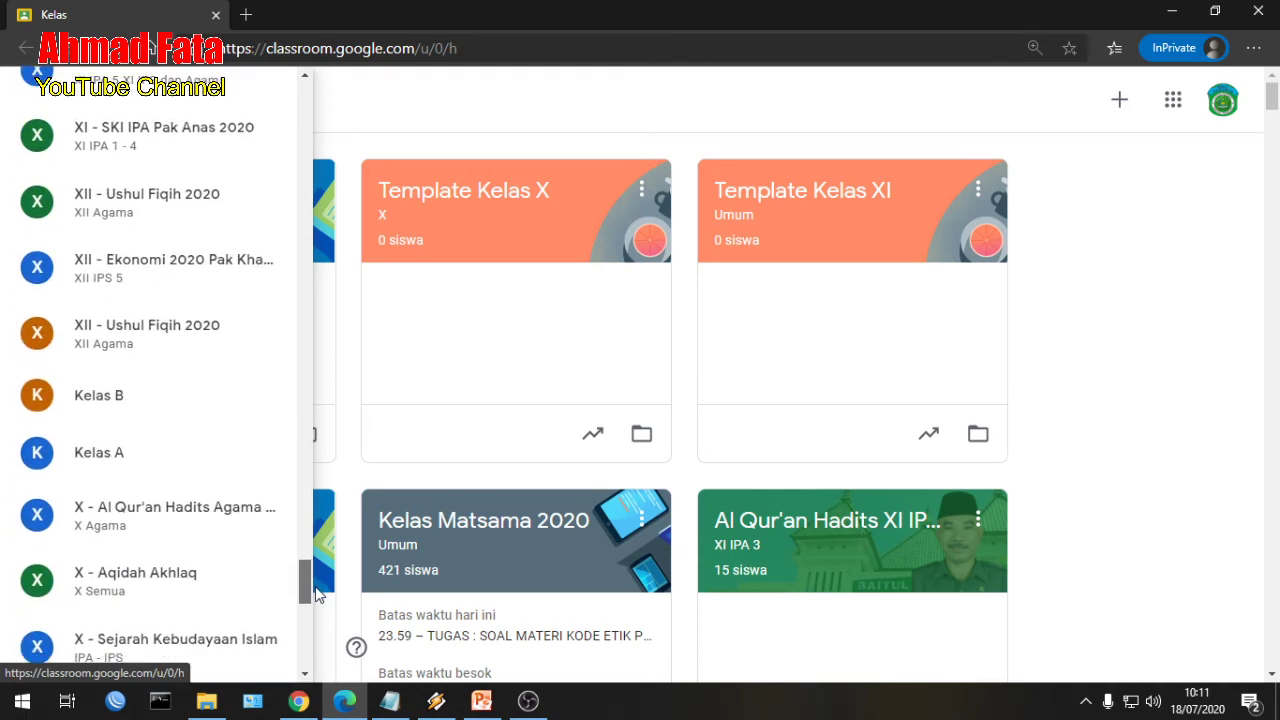
left_click(100, 518)
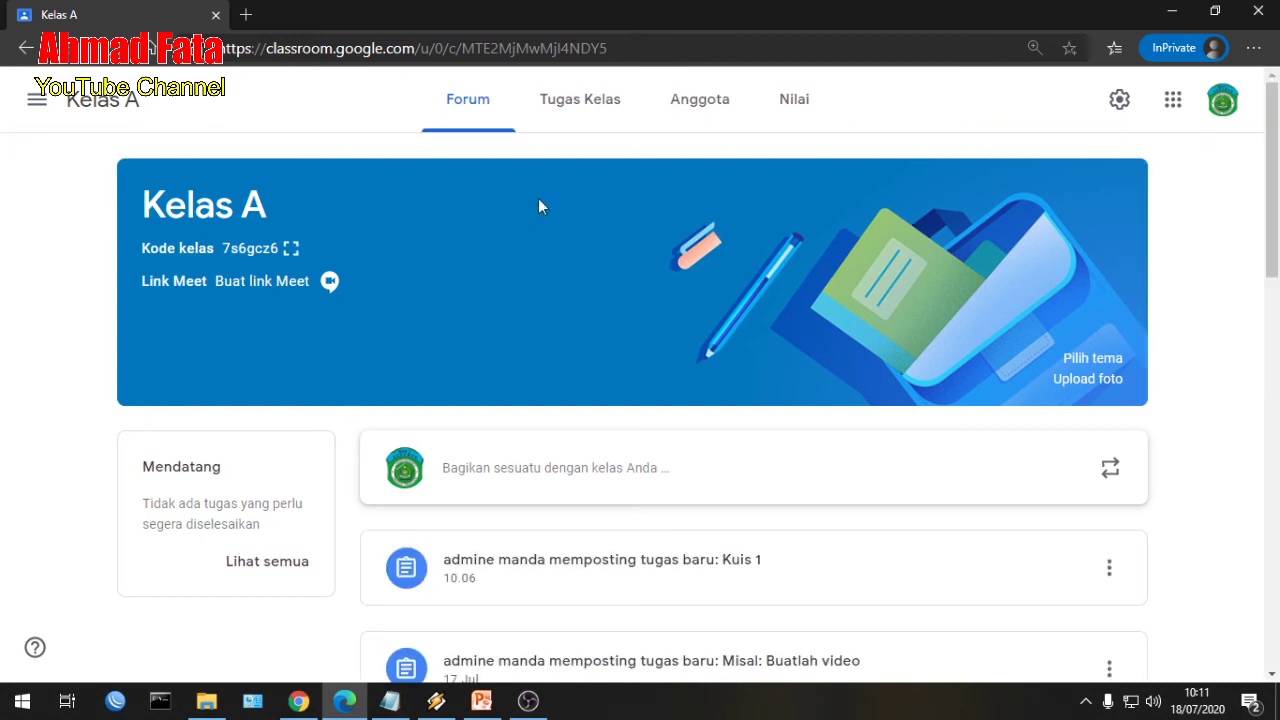
Expand Kuis 1 in the Kelas A classwork and open its submitted student work
left_click(575, 104)
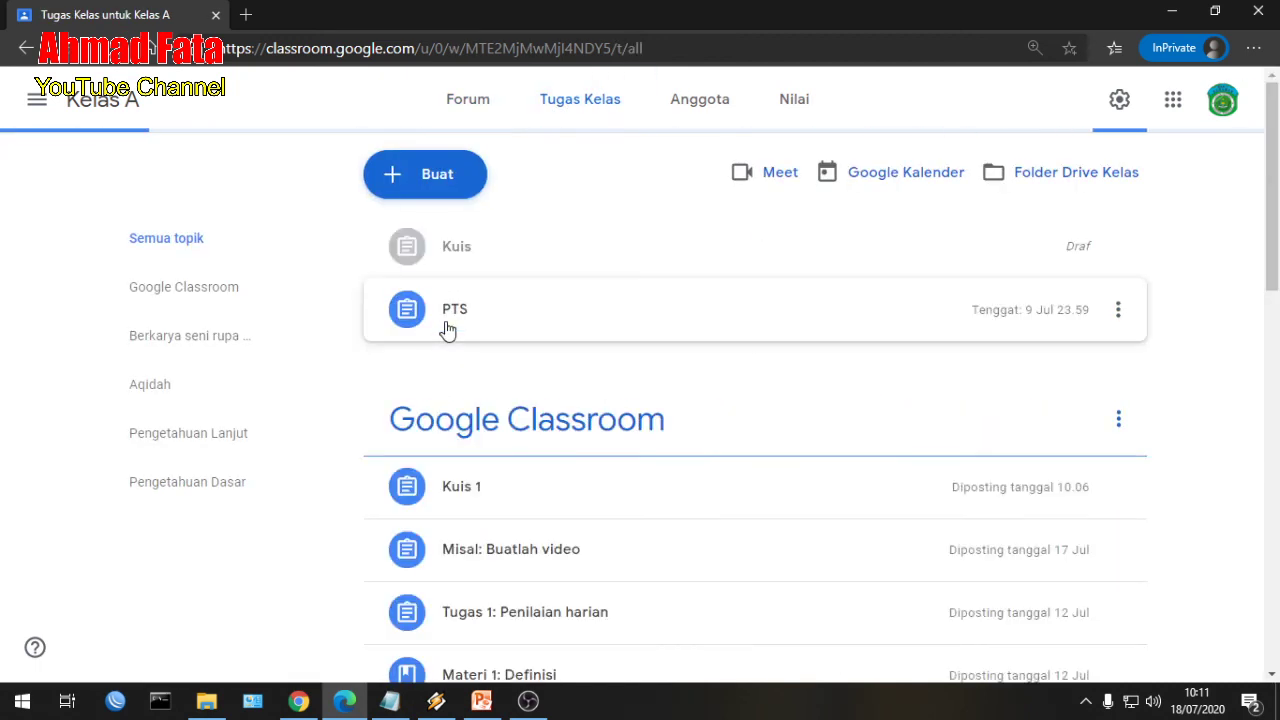
scroll(600, 380, "down", 1)
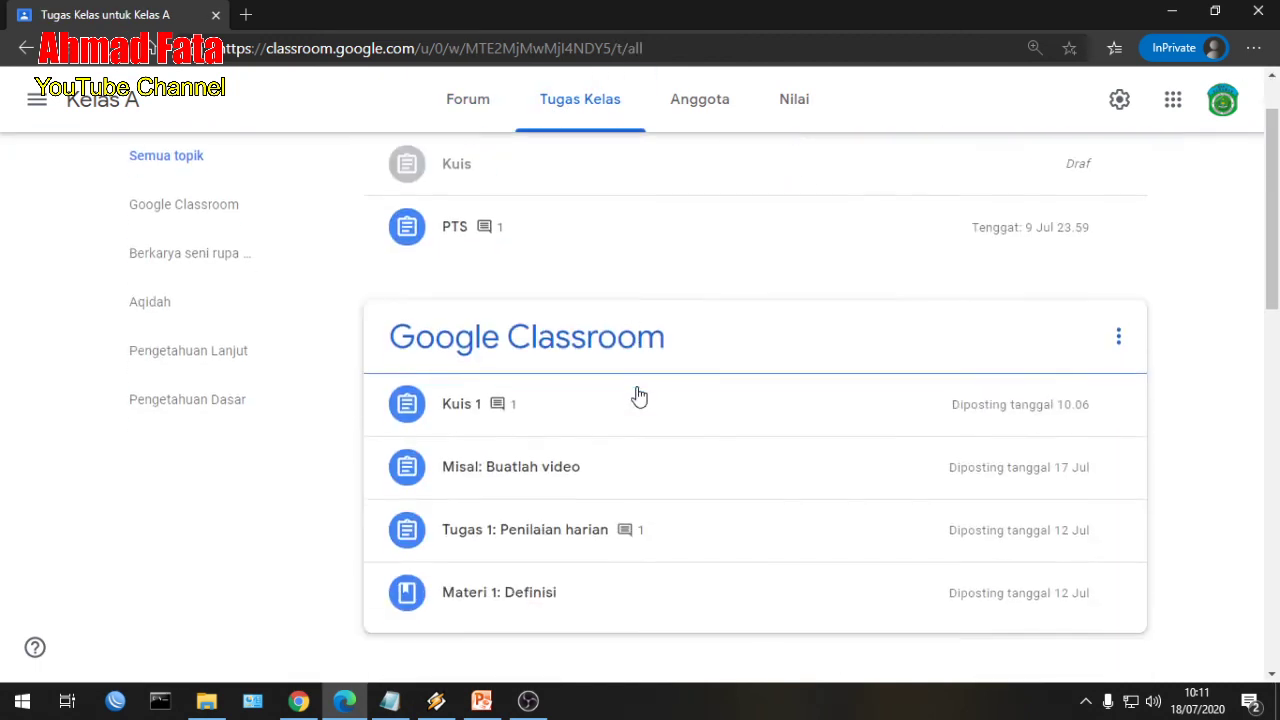
left_click(472, 406)
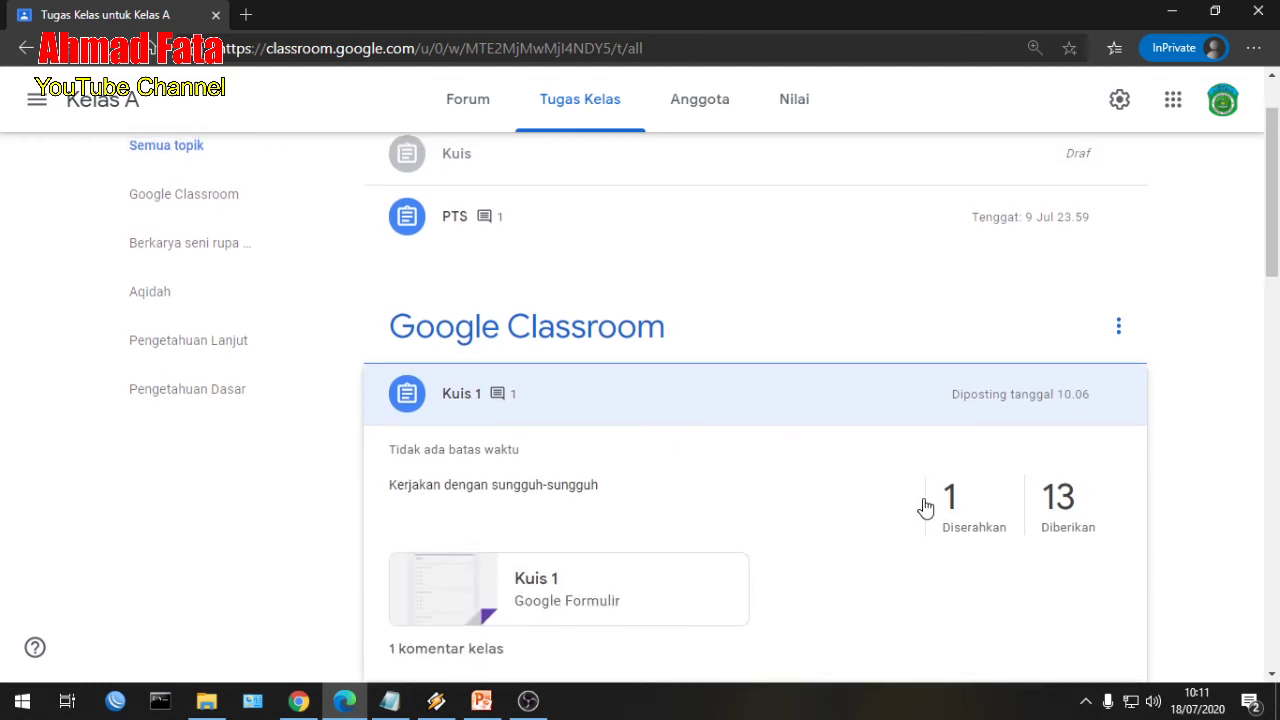
scroll(868, 512, "down", 1)
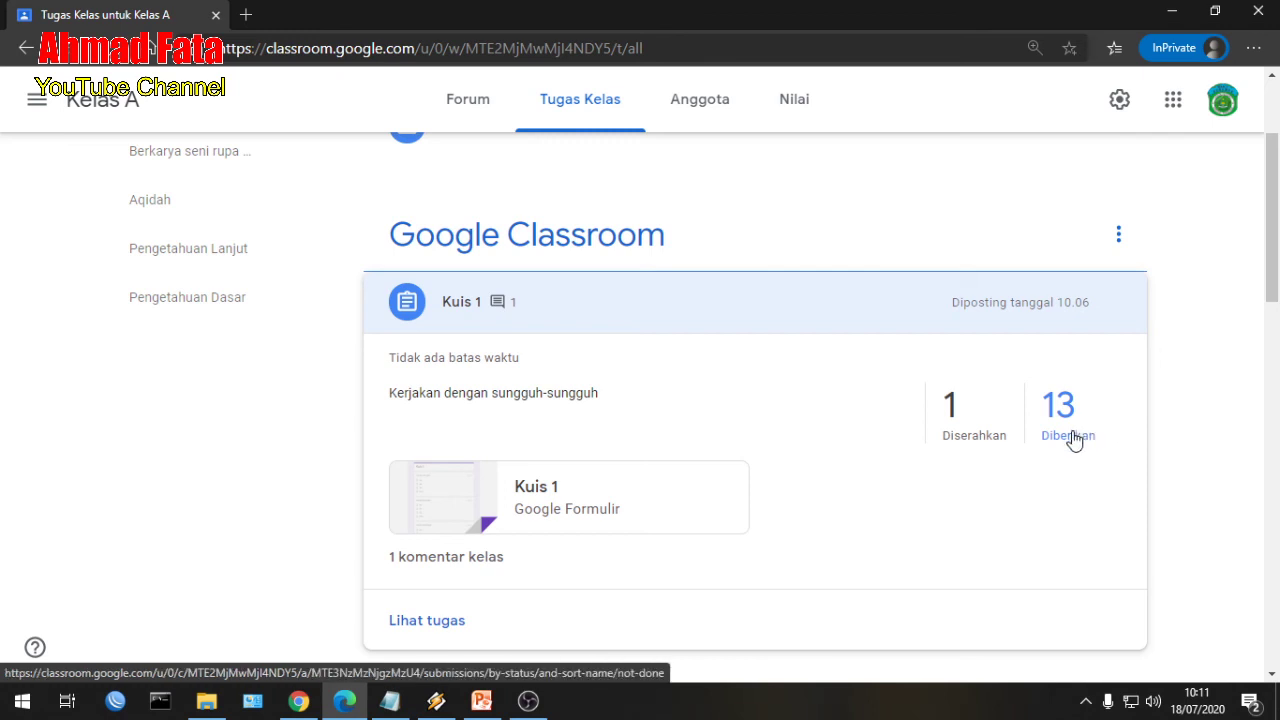
left_click(960, 441)
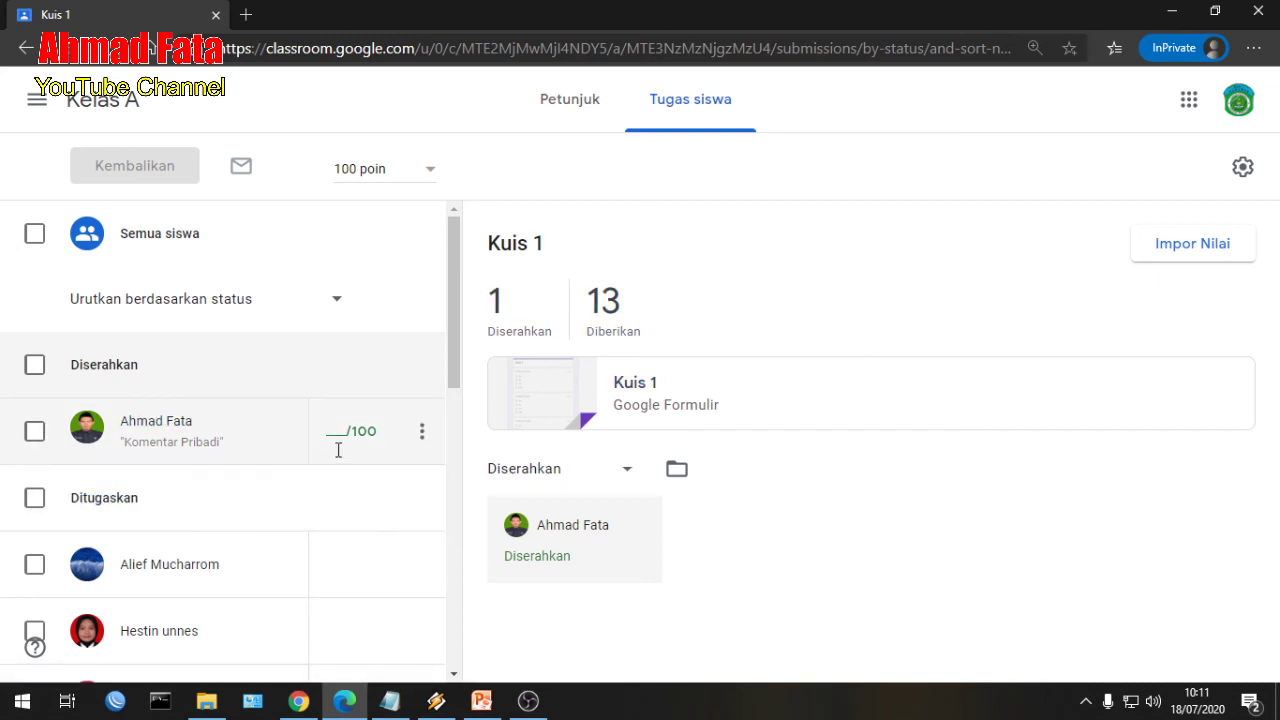
Look through the students listed for Kuis 1 and import their quiz grades from the Google Form
left_click(1184, 245)
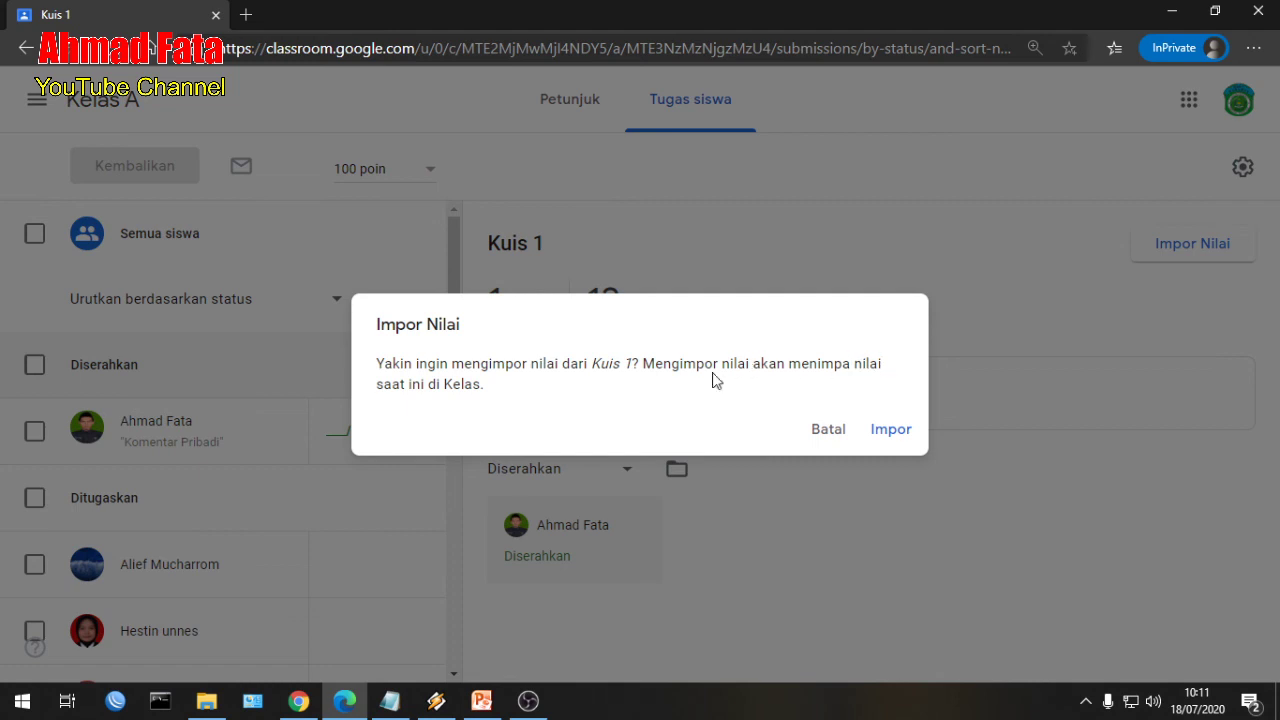
left_click(828, 432)
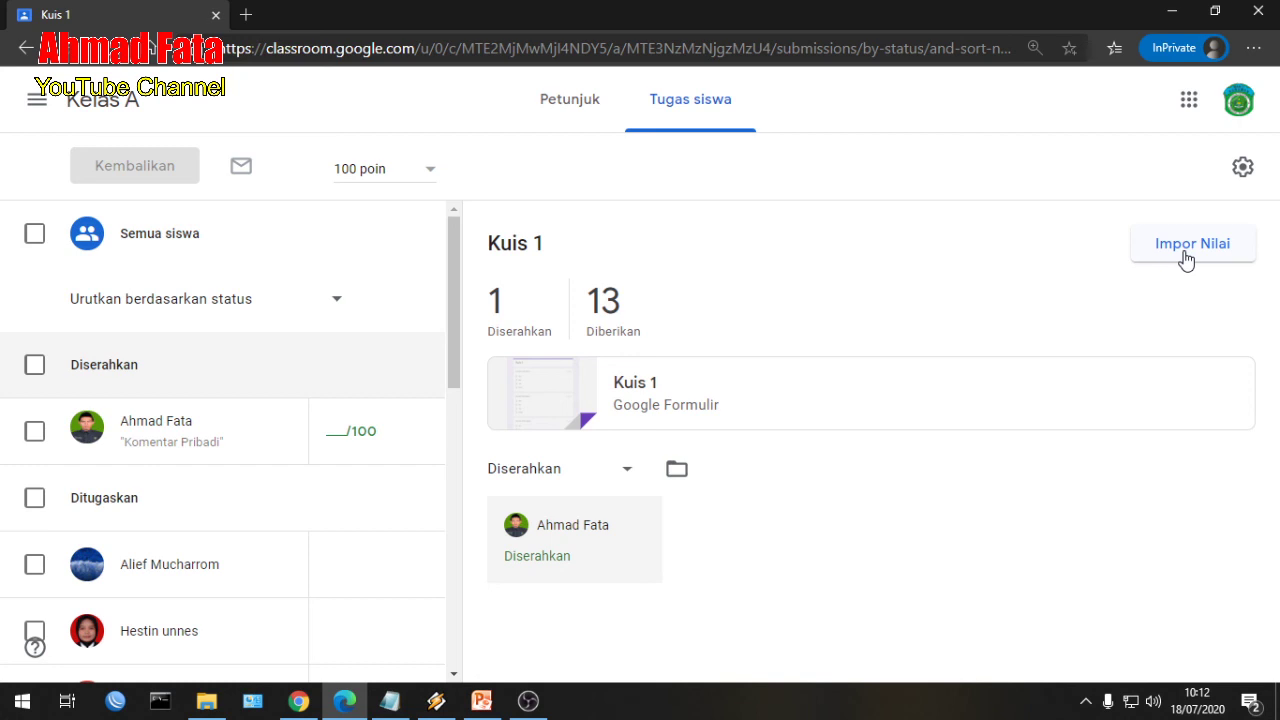
scroll(302, 470, "down", 2)
scroll(300, 480, "down", 2)
scroll(300, 480, "up", 5)
scroll(300, 480, "down", 5)
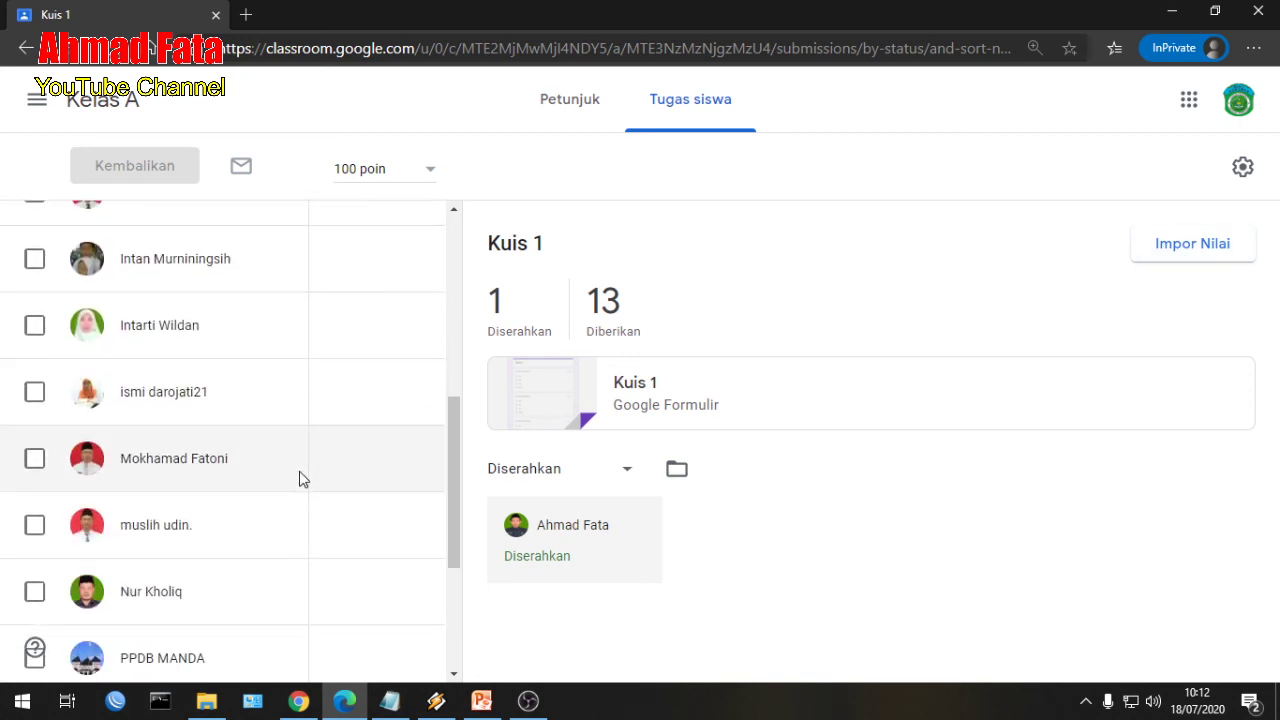
scroll(299, 470, "down", 4)
scroll(299, 467, "up", 6)
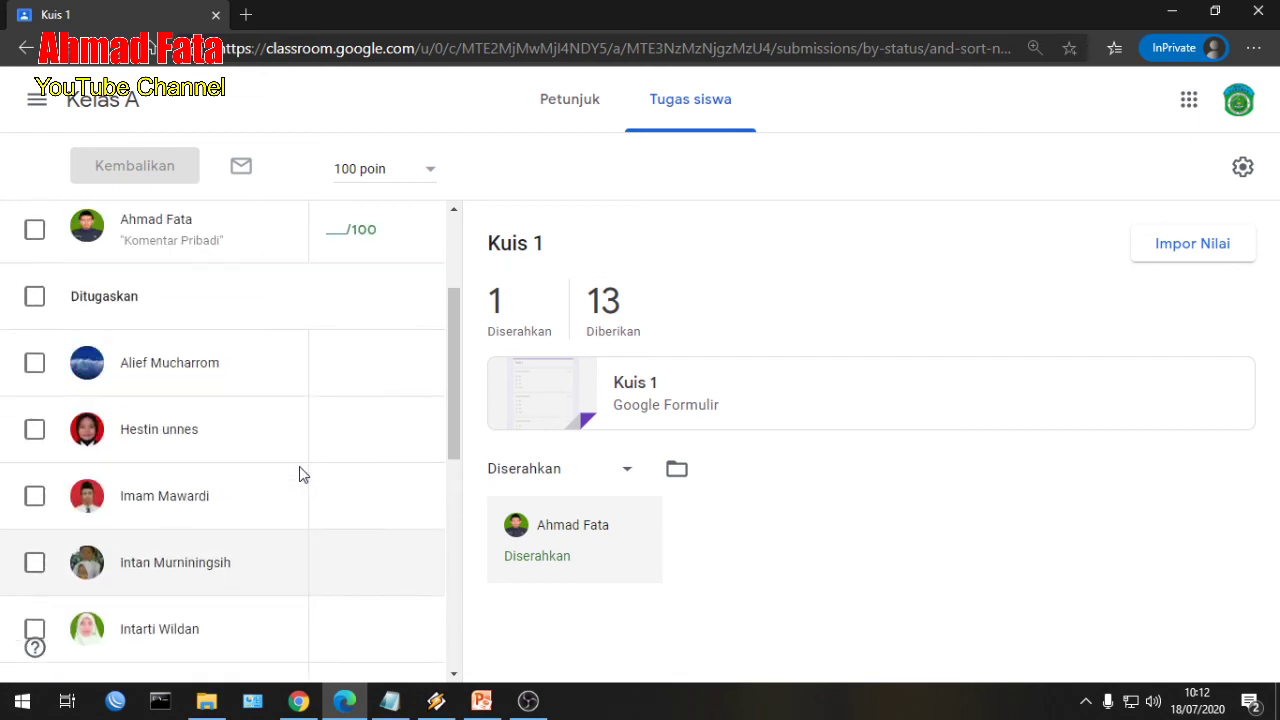
scroll(299, 466, "up", 2)
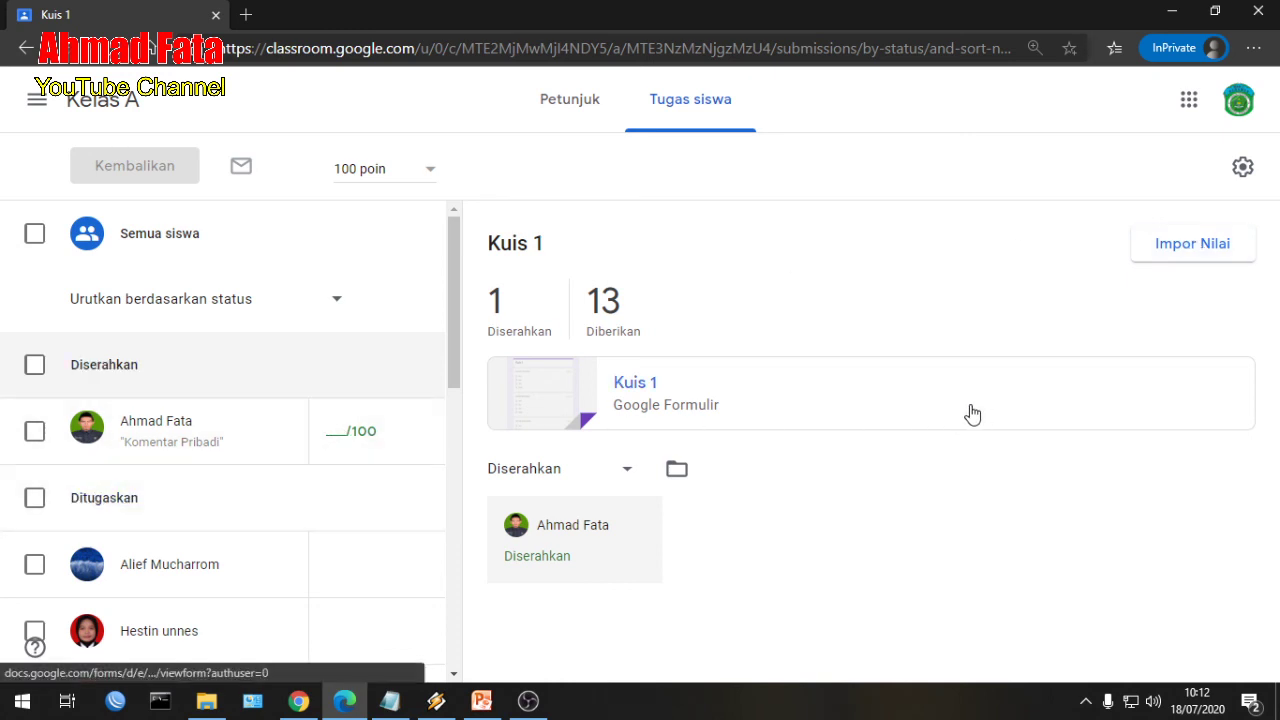
left_click(1170, 250)
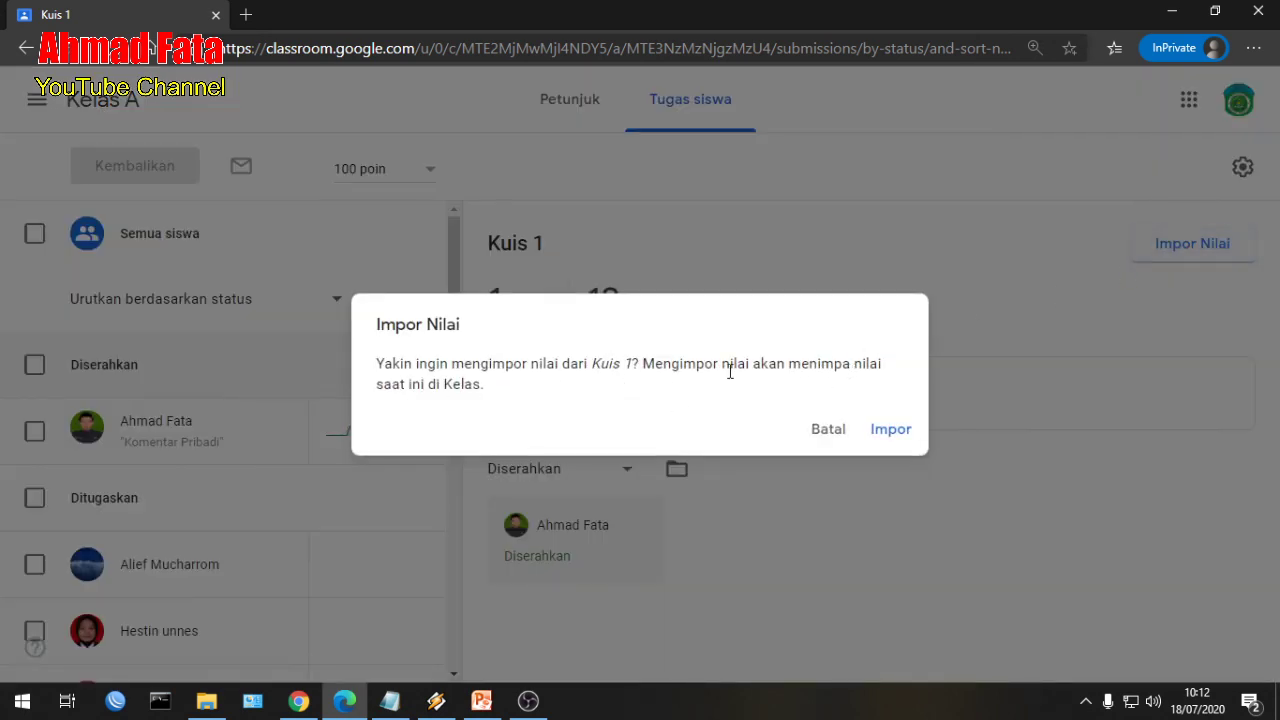
left_click(889, 430)
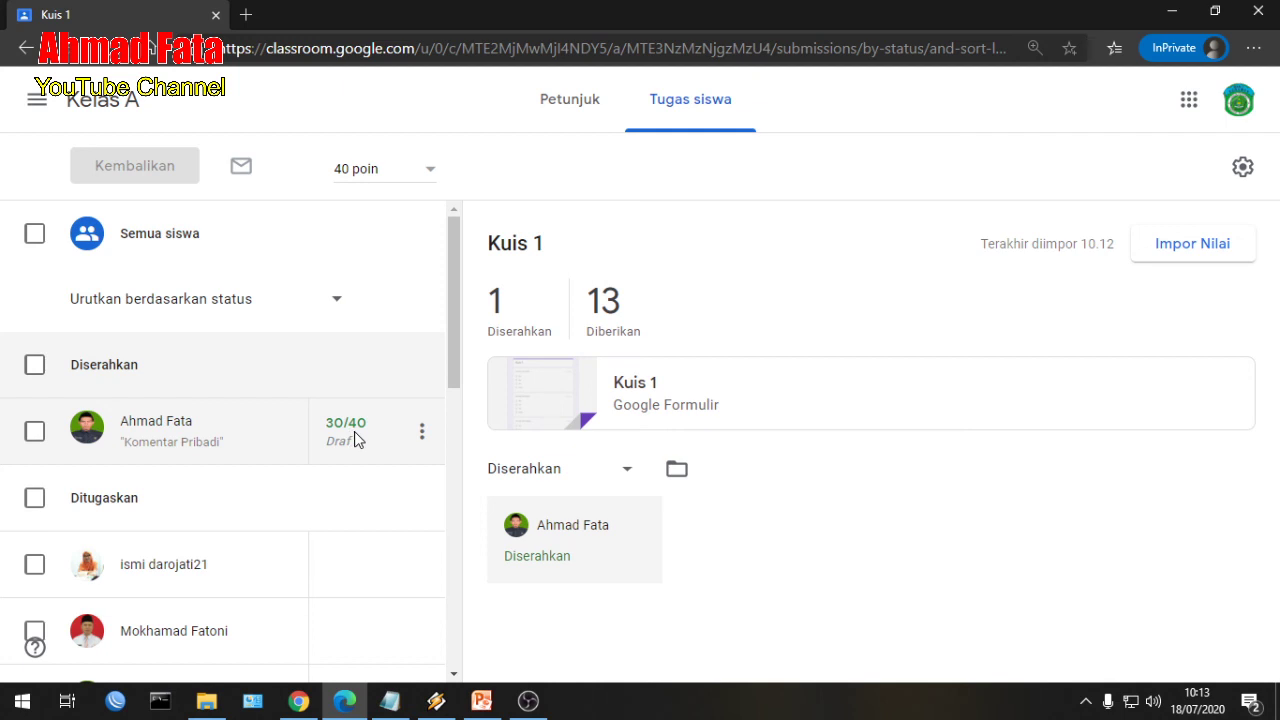
Return the submitted Kuis 1 work to the student with the private comment "Kerja hebat!!!"
left_click(34, 432)
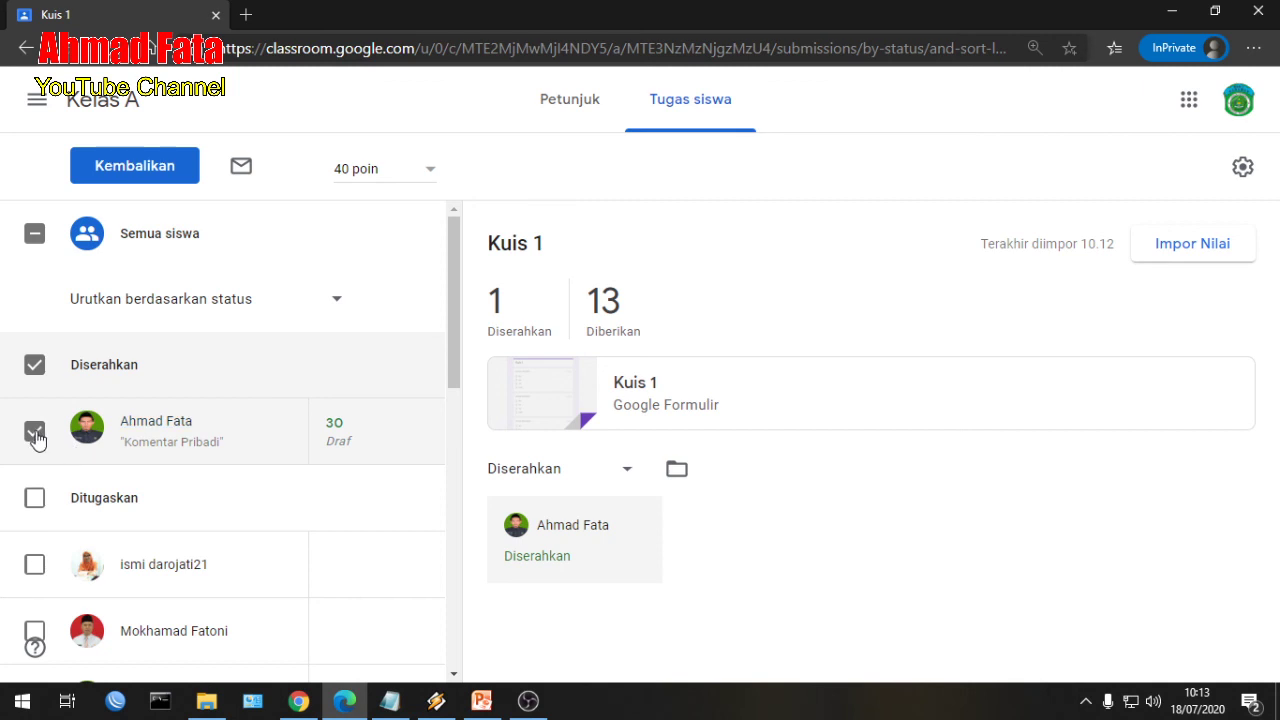
left_click(128, 170)
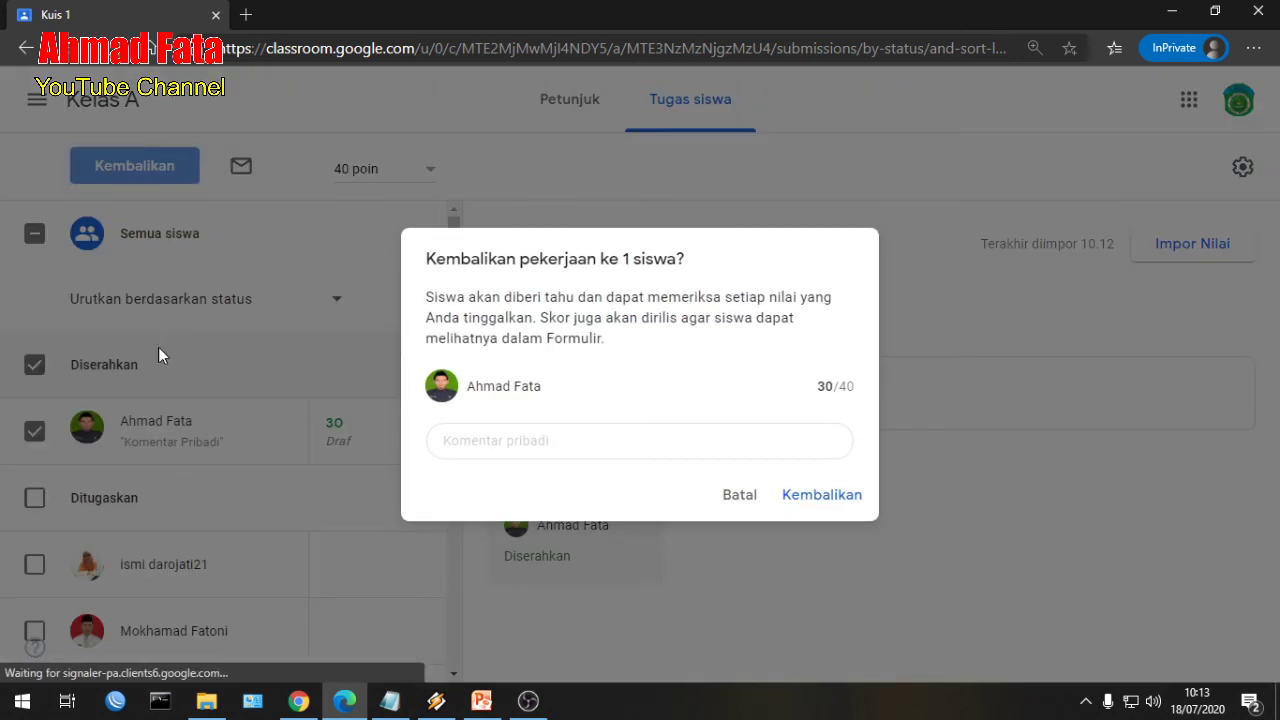
left_click(635, 440)
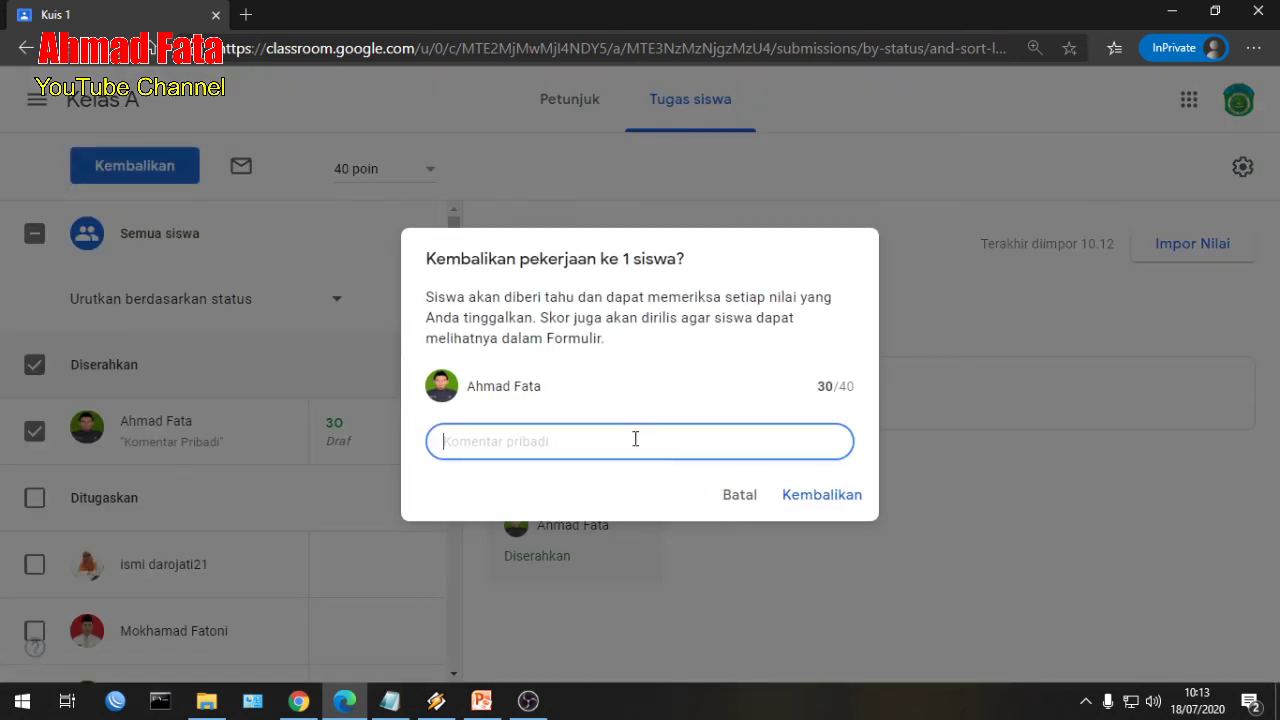
type("Kerja hebat!")
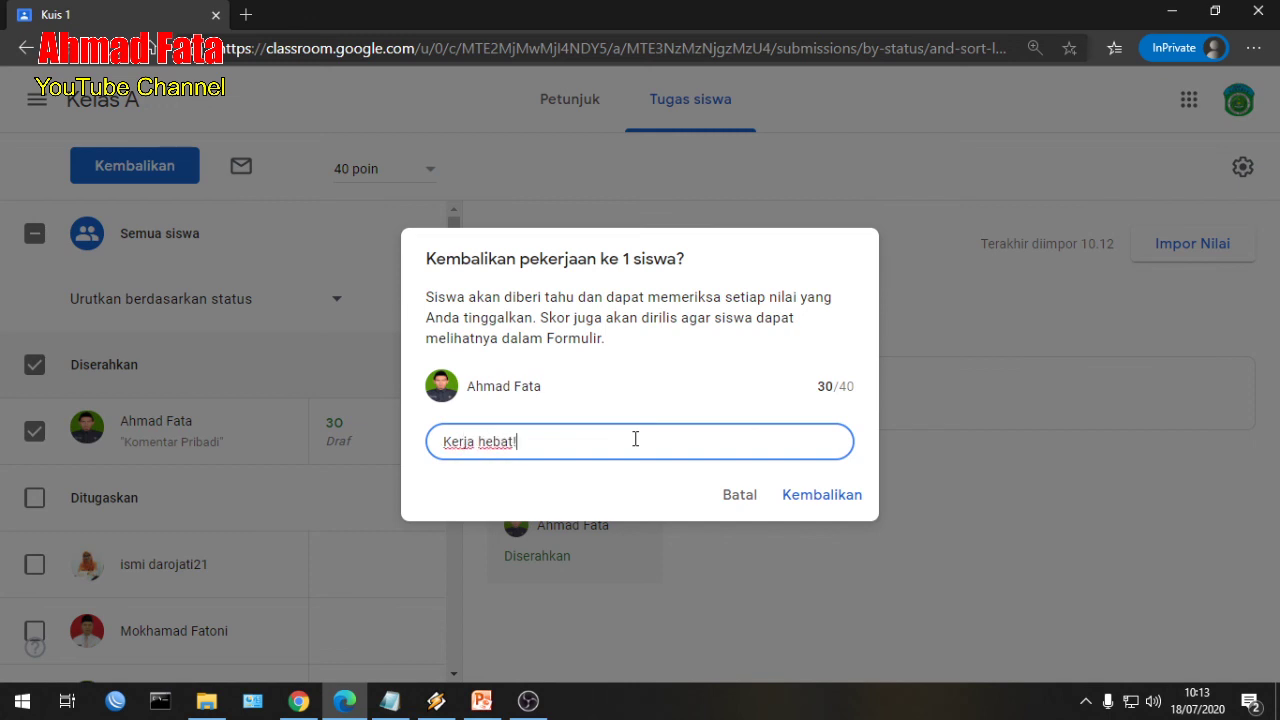
type("!!")
left_click(816, 495)
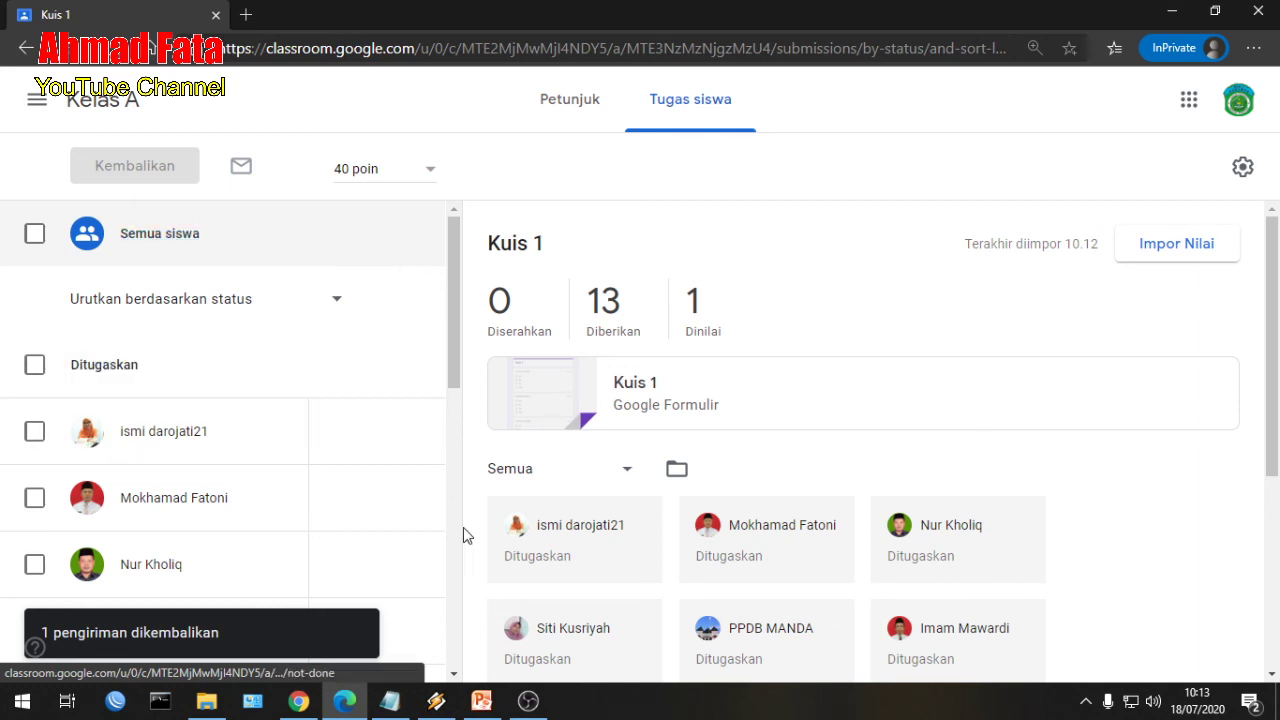
Switch to the PowerPoint slide to check the teacher and student roles
left_click(481, 700)
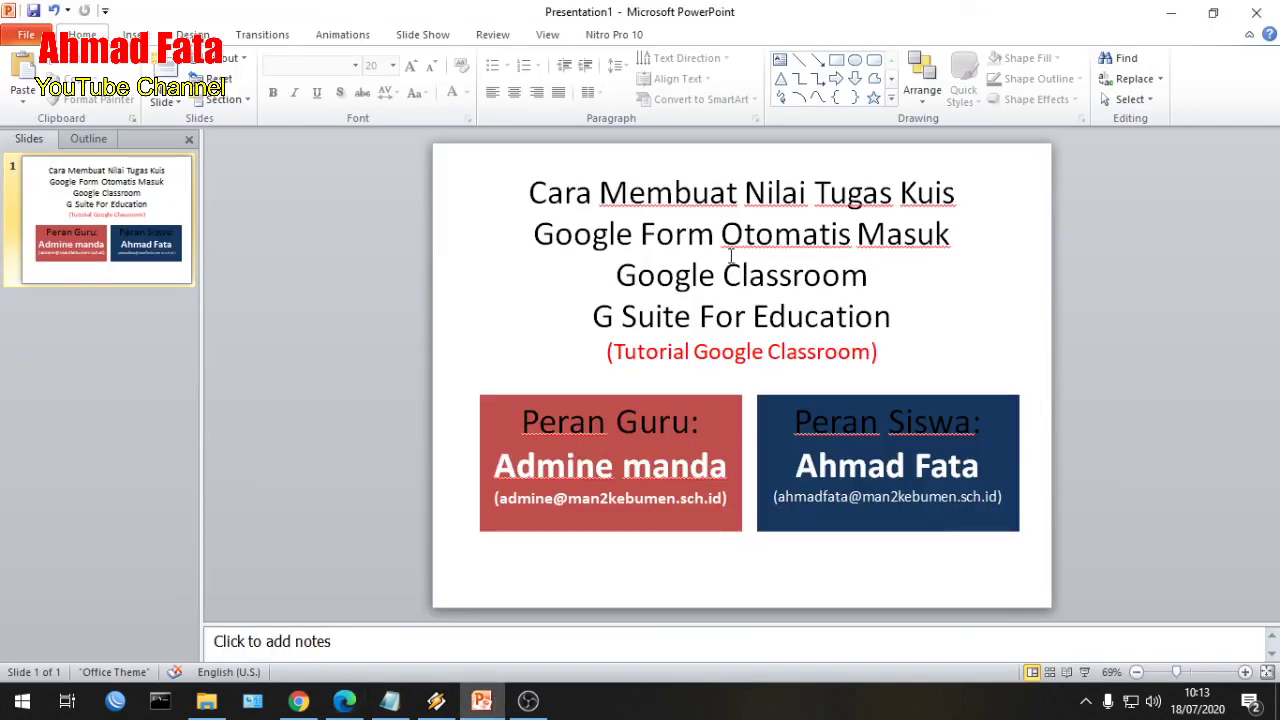